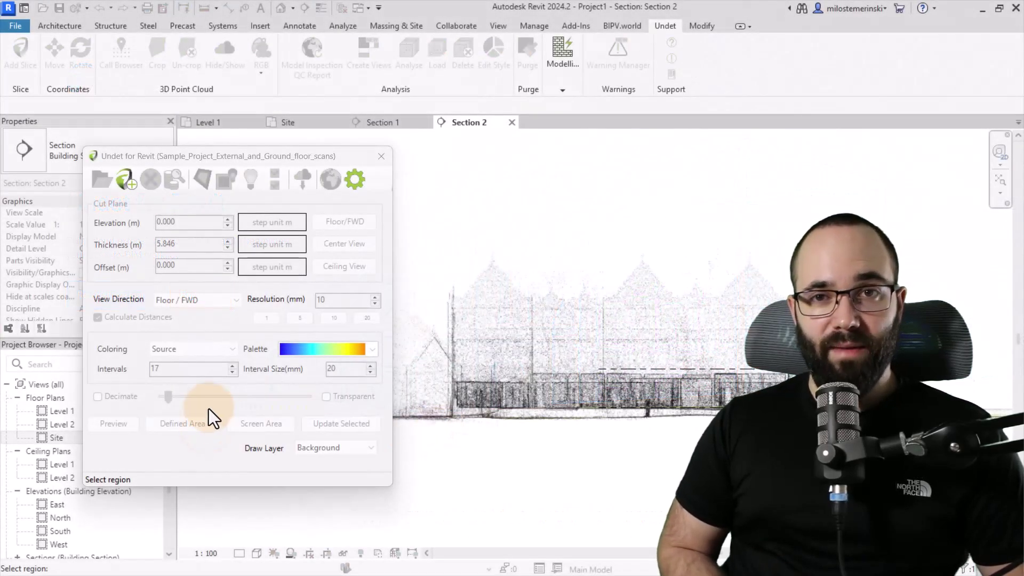
- Drag a Defined Area region over the Section 2 facade to generate its raster image
drag(435, 425, 901, 242)
drag(900, 242, 900, 242)
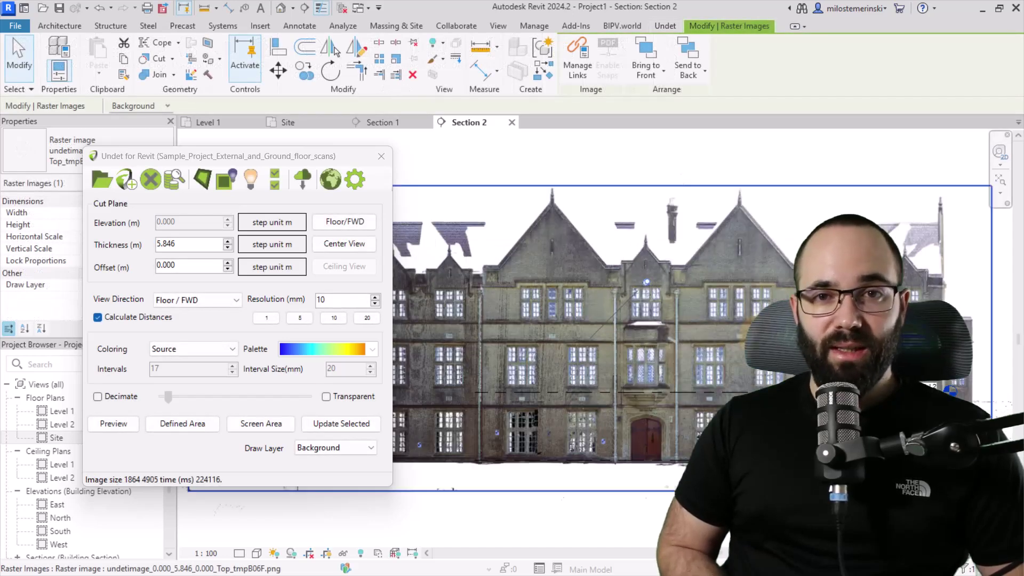
scroll(629, 273, up, 2)
scroll(658, 298, up, 3)
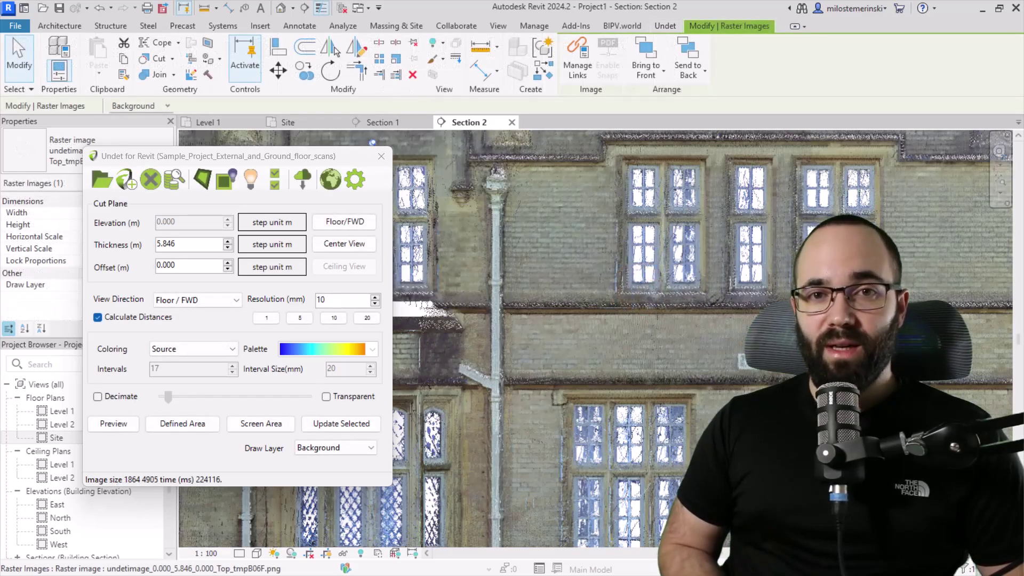
scroll(644, 371, down, 4)
- Review the raster, turn to an angled facade view and jump to the neighbouring scan position
scroll(645, 370, up, 3)
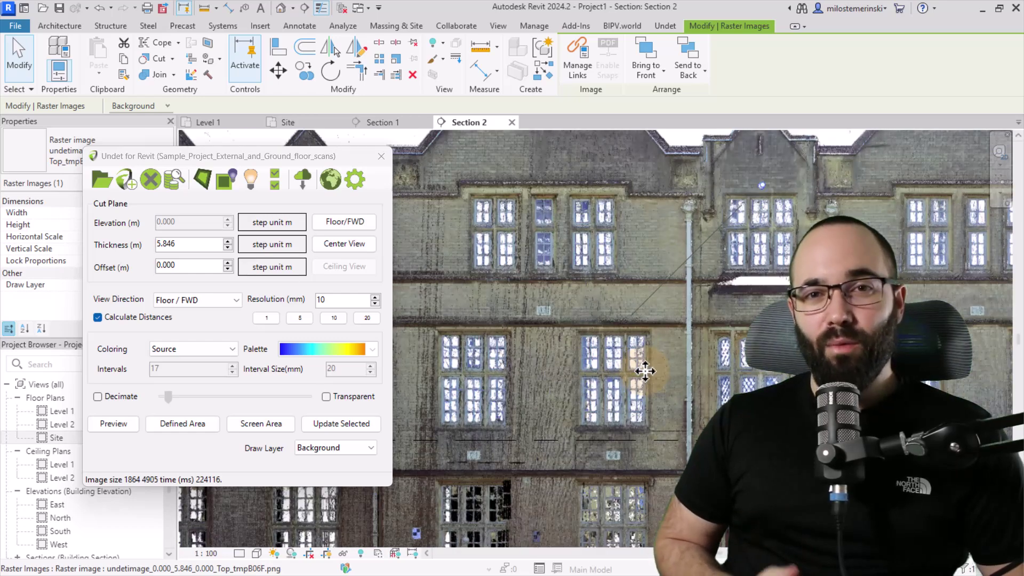
scroll(659, 342, down, 2)
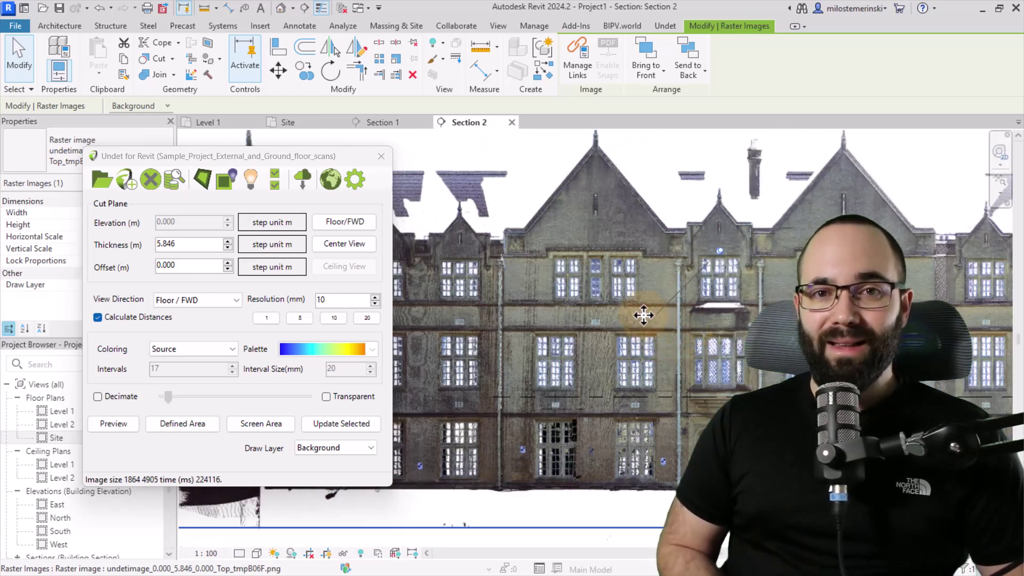
scroll(656, 314, down, 2)
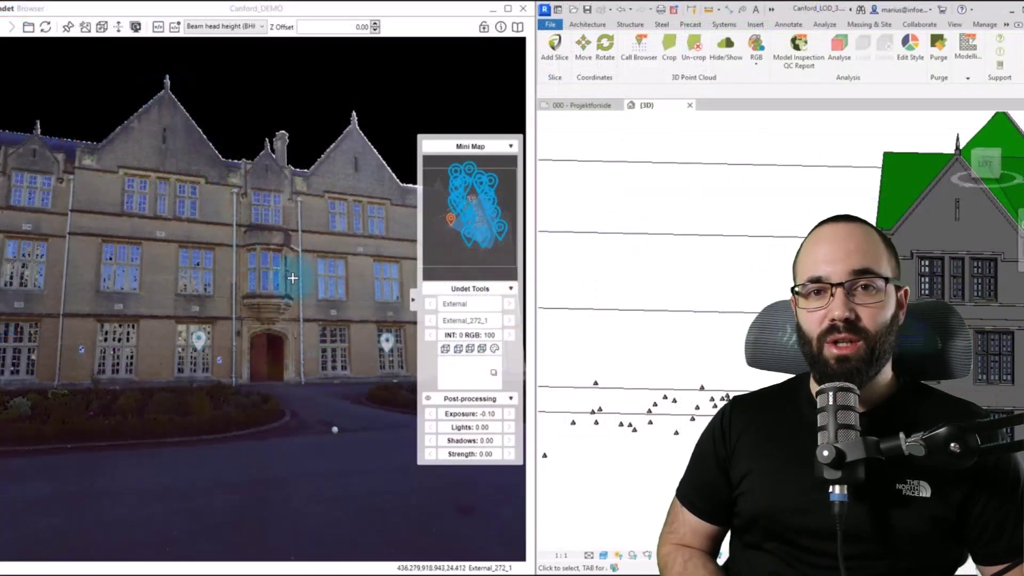
drag(263, 269, 215, 269)
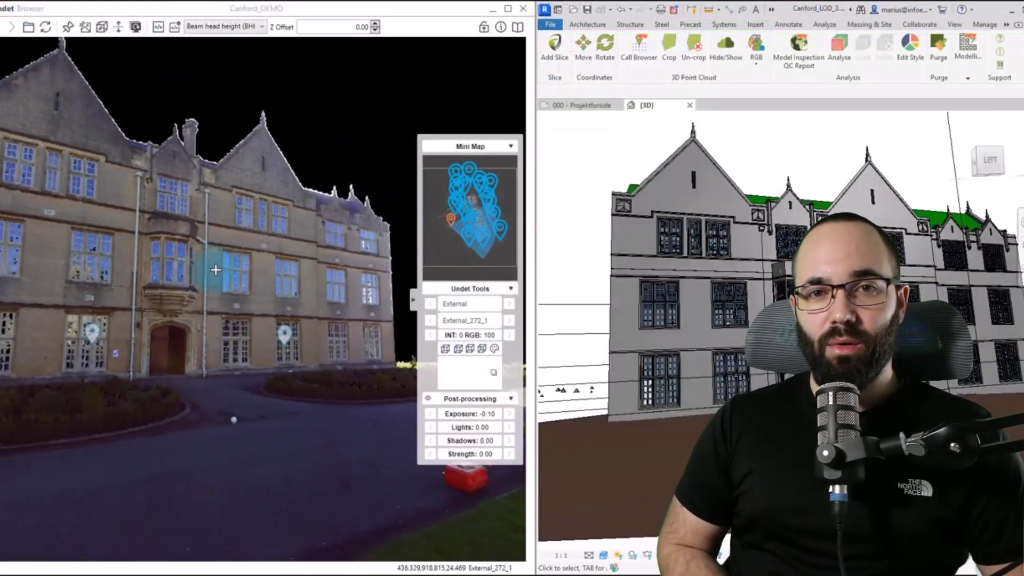
click(283, 336)
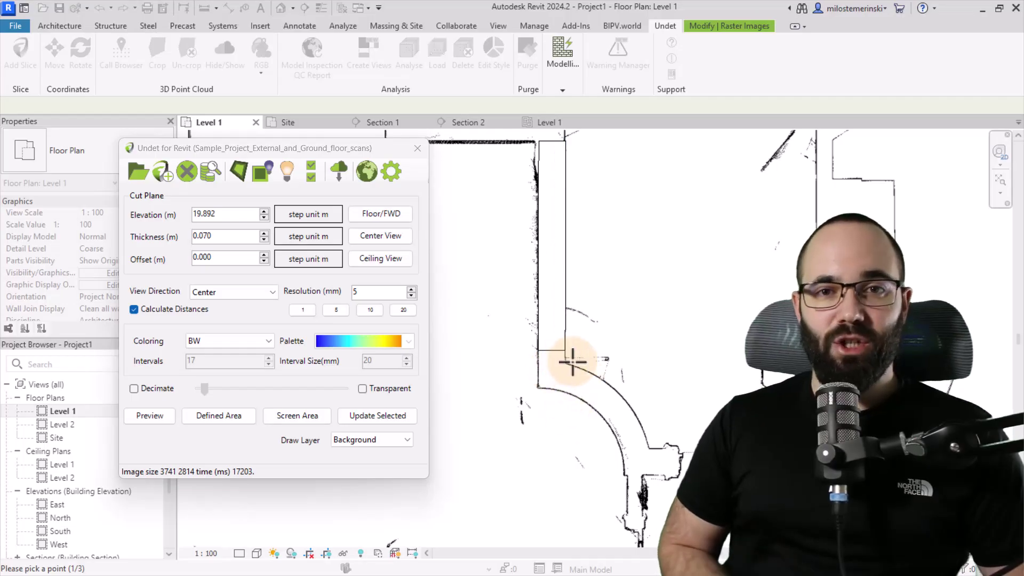
- Enable 4 point arc Wall in the Fit Wall settings and start modelling walls
click(600, 382)
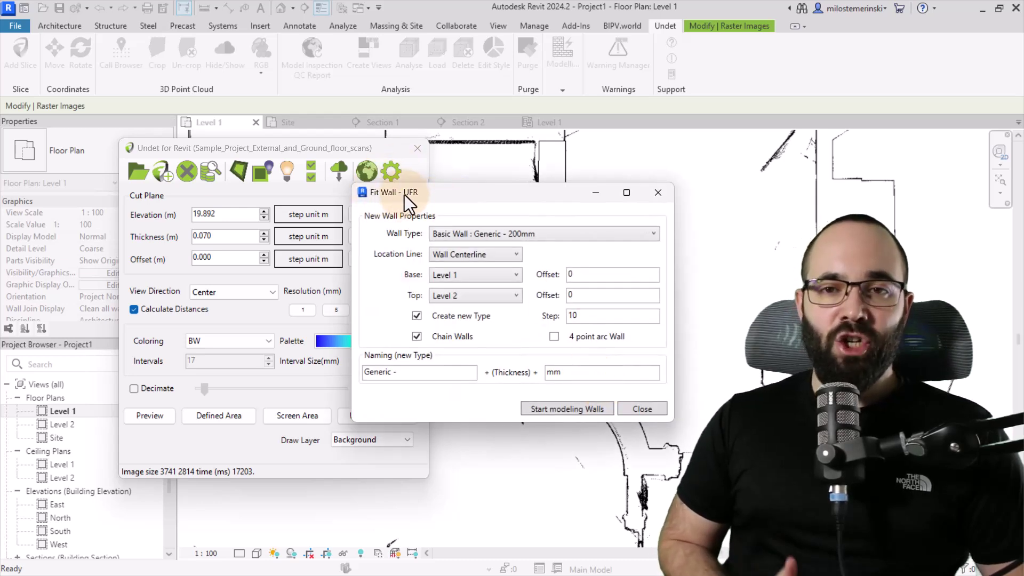
click(554, 336)
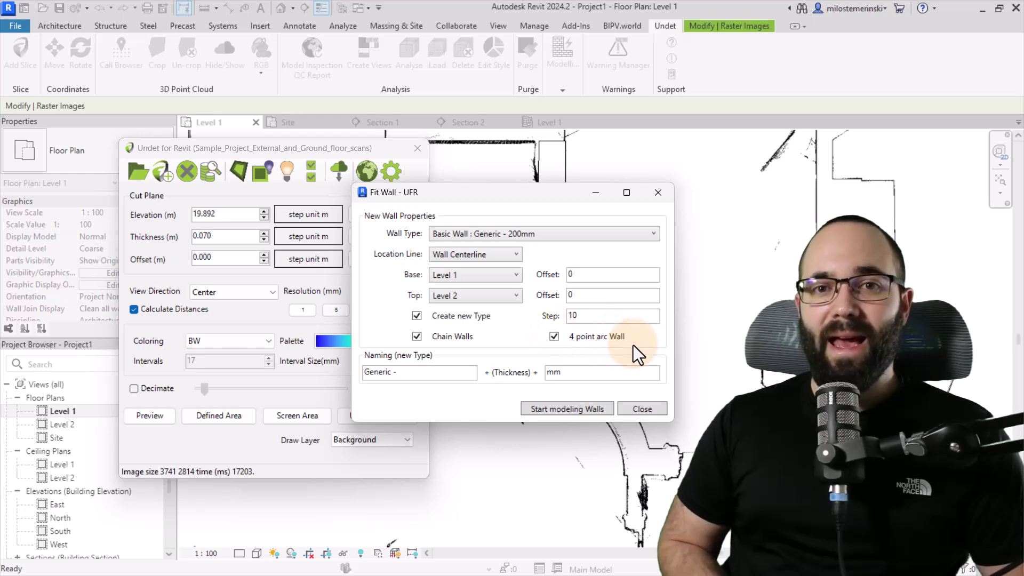
click(542, 410)
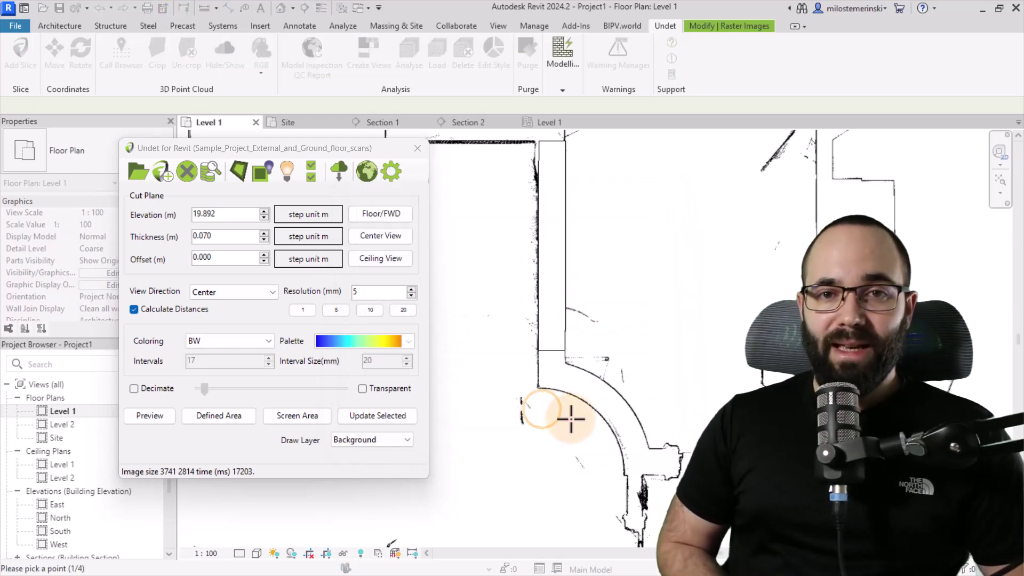
- Pick four points along the curved Level 1 scan outline to trace the arc wall
scroll(496, 356, up, 2)
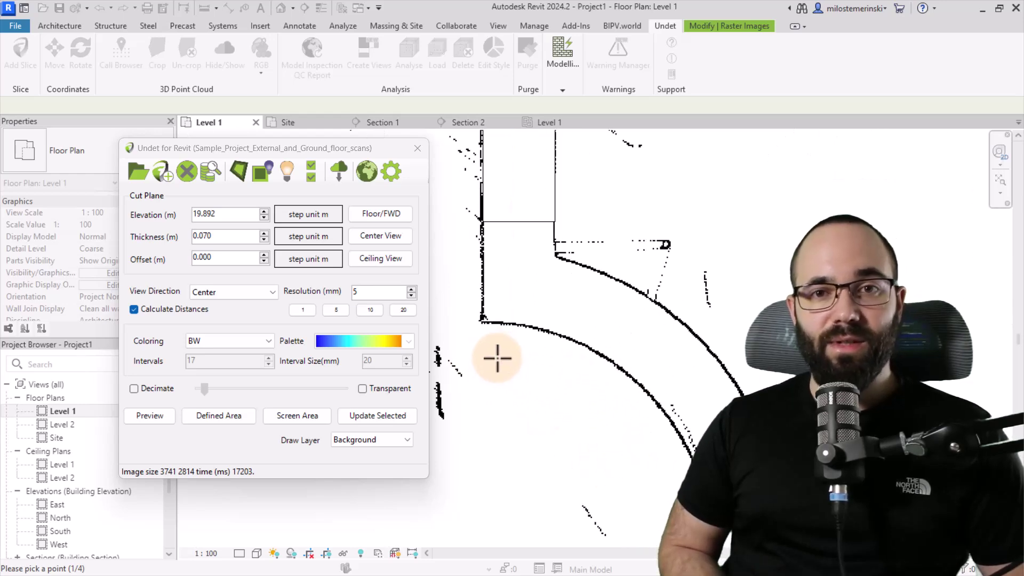
click(483, 323)
scroll(526, 327, down, 2)
scroll(608, 436, up, 2)
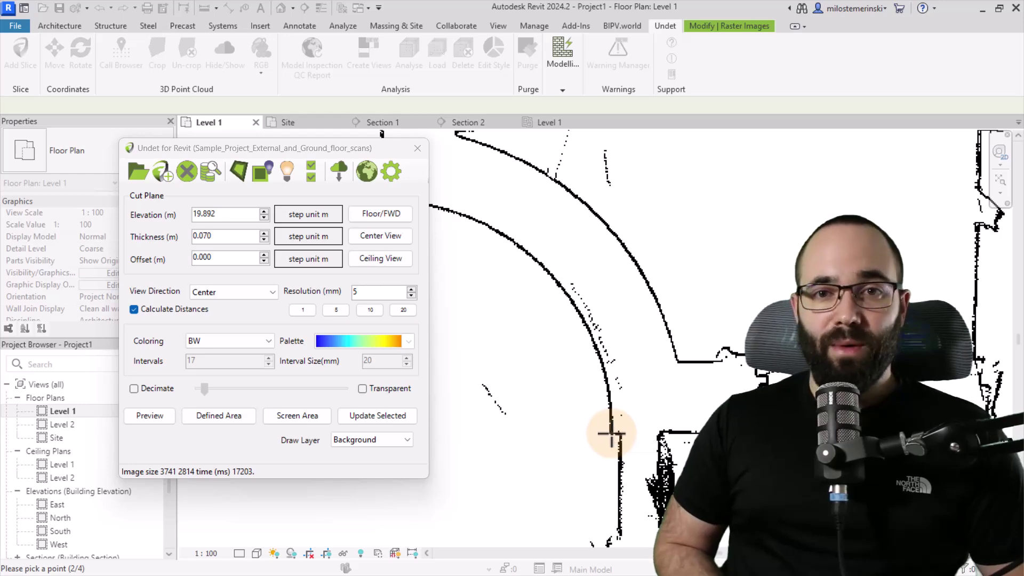
click(612, 434)
scroll(610, 430, down, 2)
scroll(599, 366, up, 2)
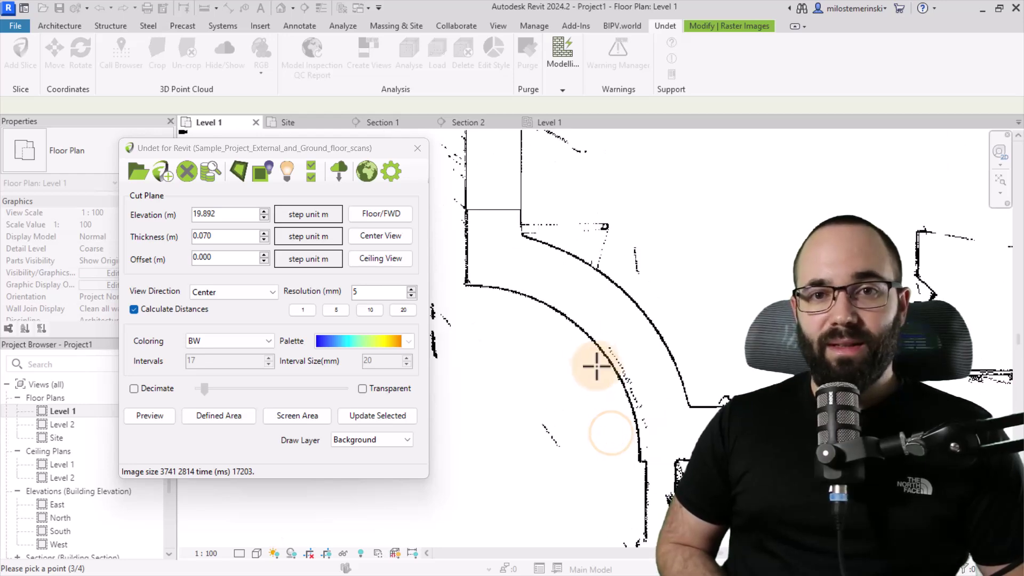
click(594, 340)
scroll(647, 293, up, 2)
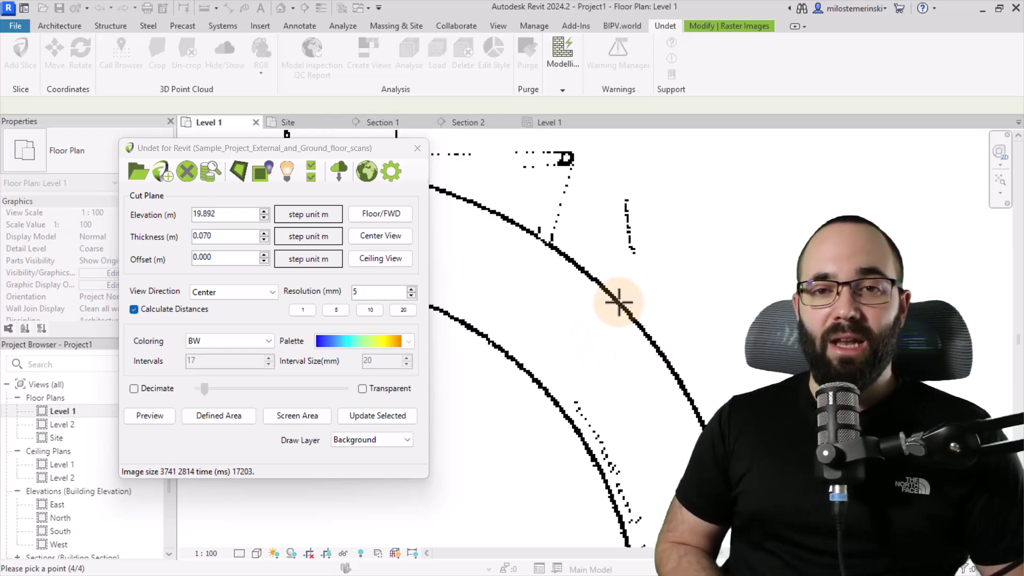
click(619, 302)
scroll(618, 302, down, 3)
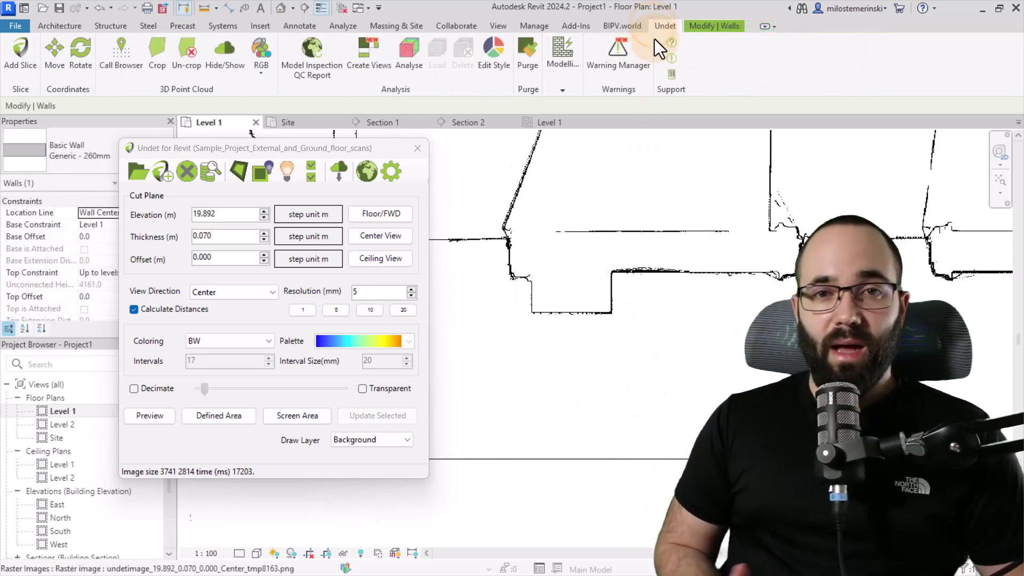
- Set up Fit Column with type 475 x 610mm, base Level 1 and top Level 2
click(562, 90)
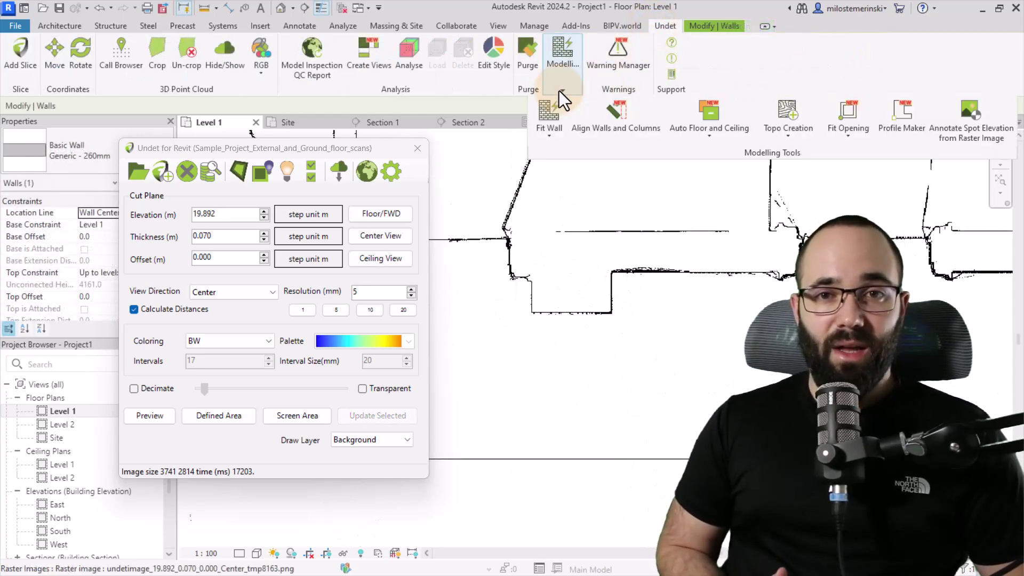
click(558, 136)
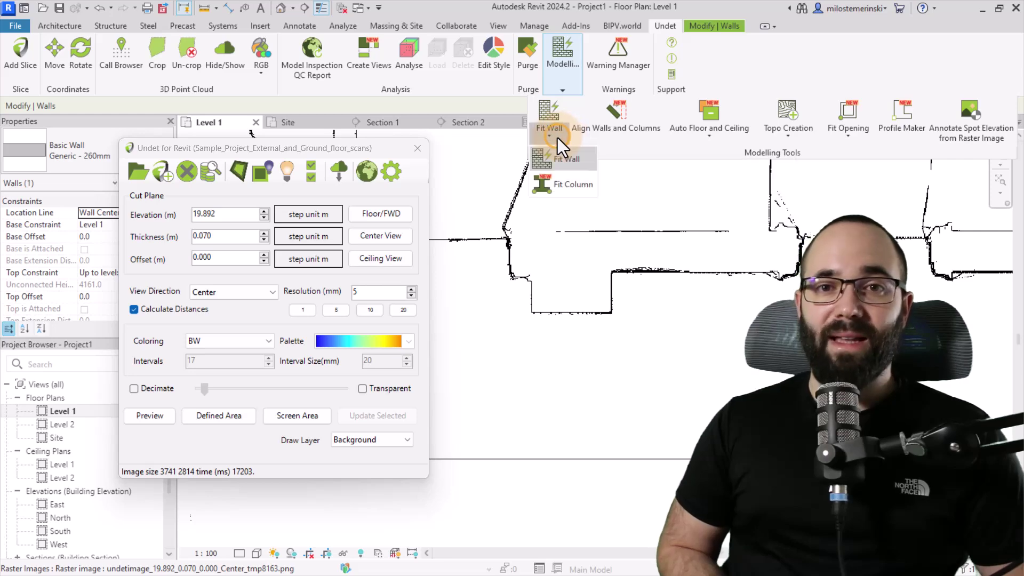
click(567, 188)
click(485, 251)
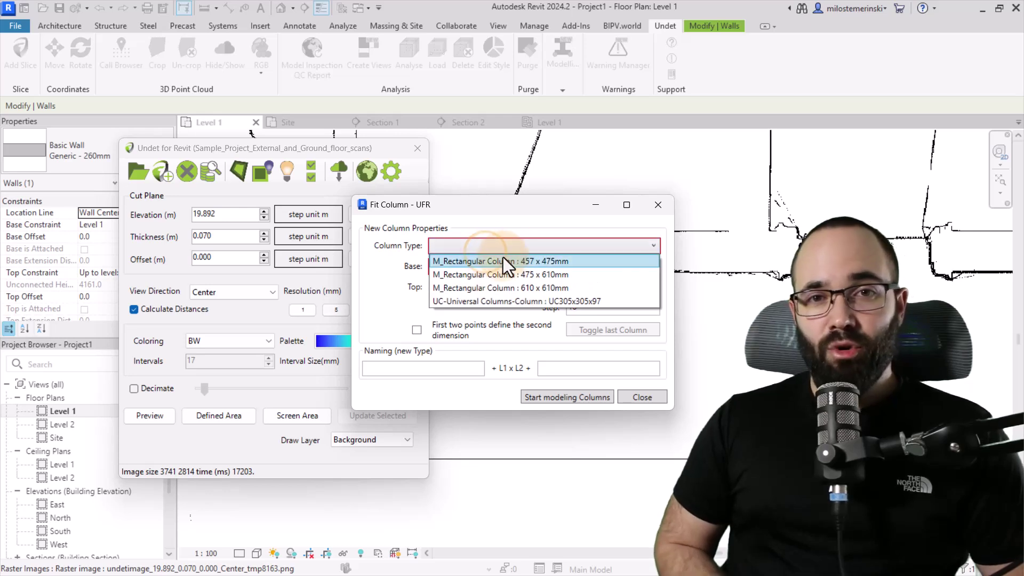
click(493, 275)
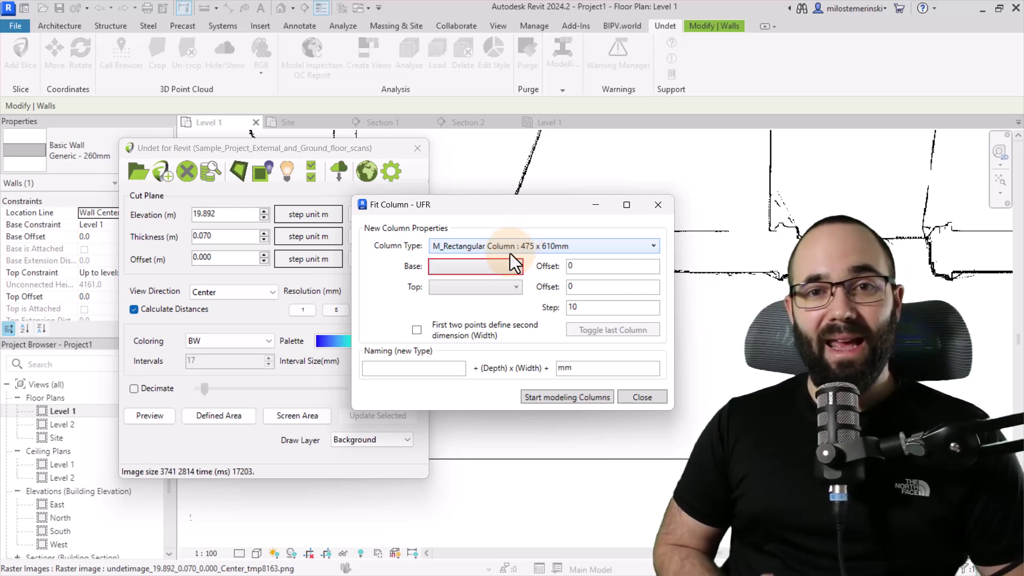
click(472, 267)
click(460, 290)
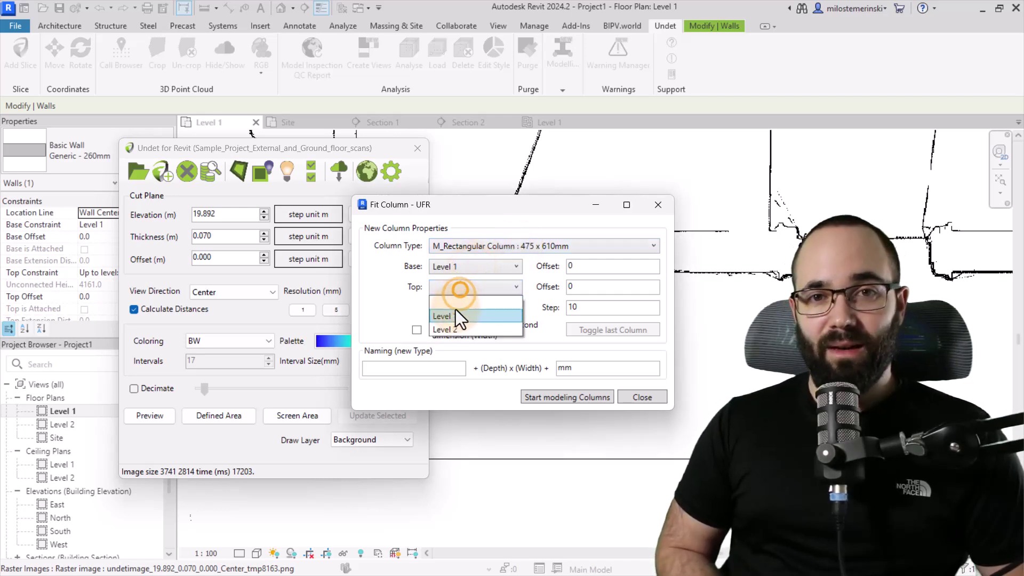
click(453, 328)
click(574, 368)
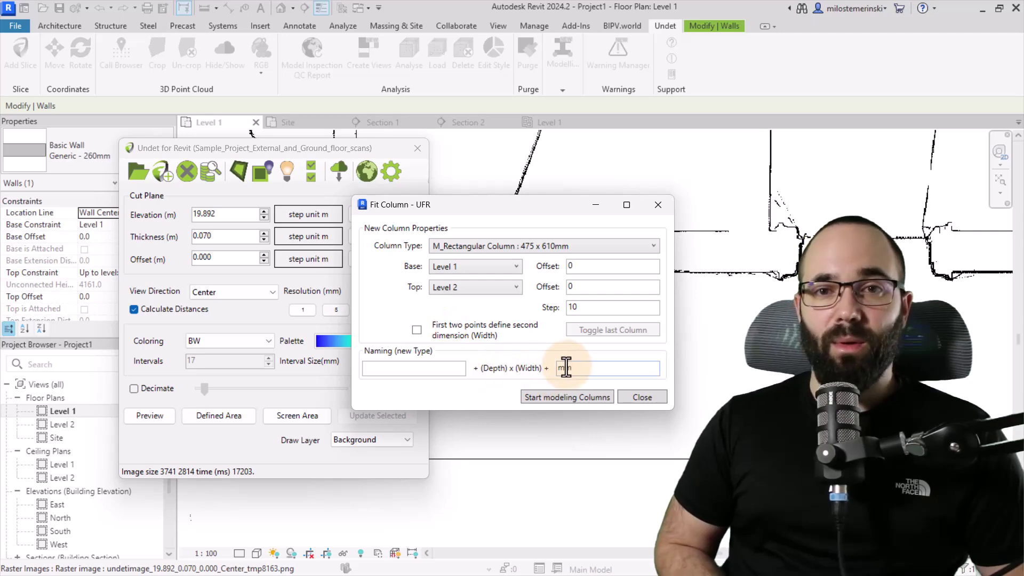
- Start modelling columns and pick points on the rectangular scan outline to place the column
click(561, 397)
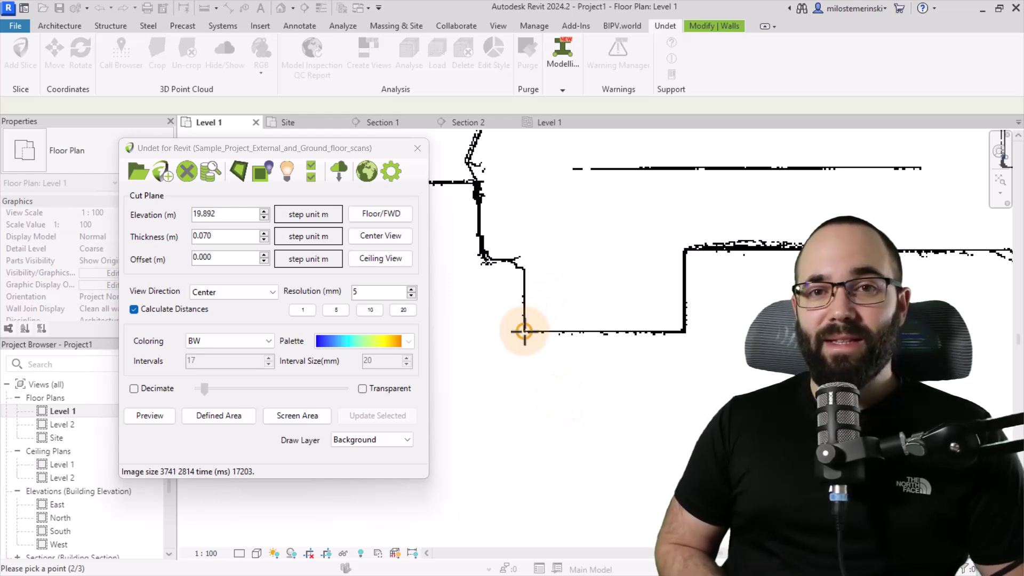
click(683, 330)
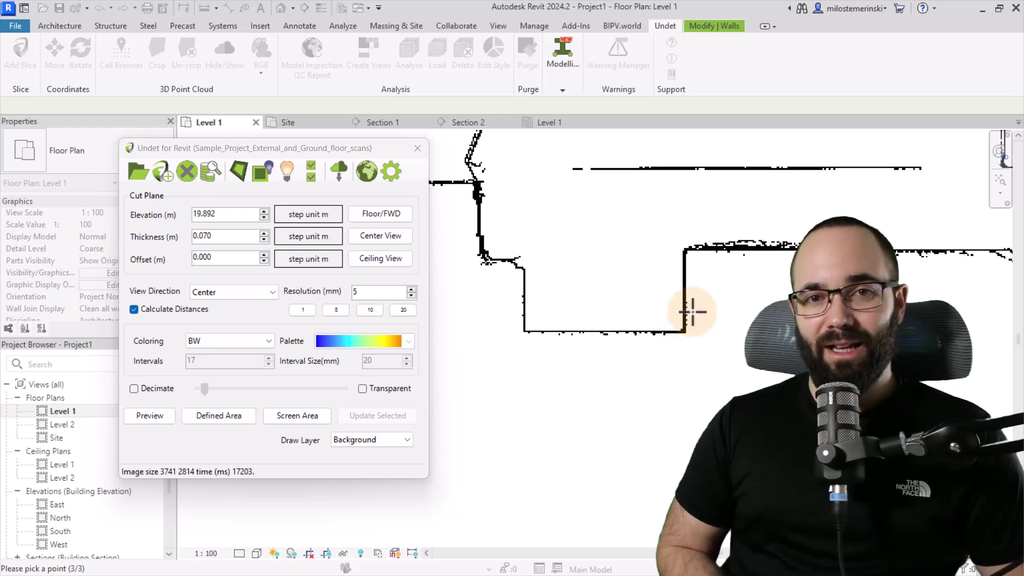
click(600, 168)
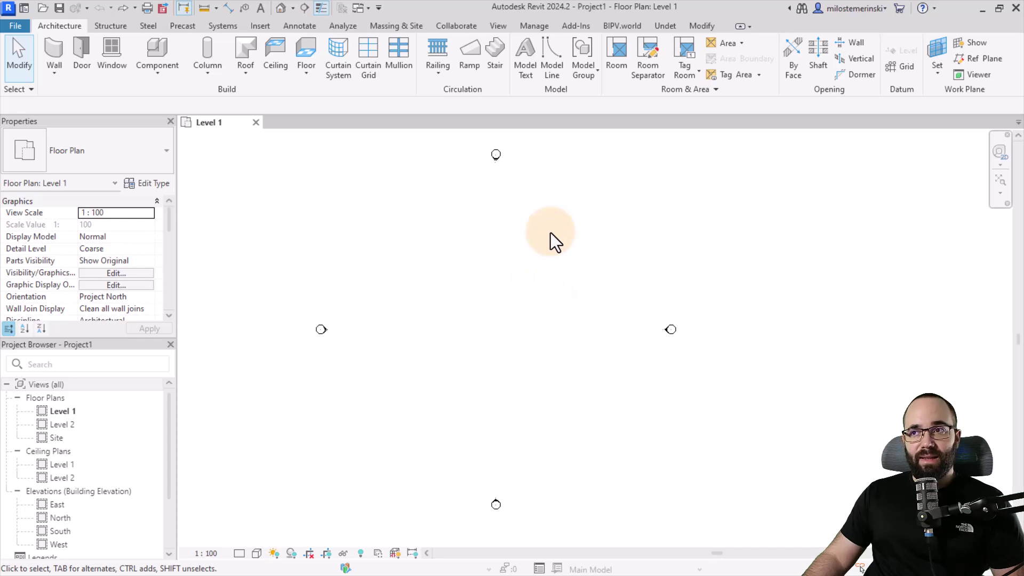
- Open Undet's Add Slice panel, move it aside, and bring up the Set Project prompt
click(666, 27)
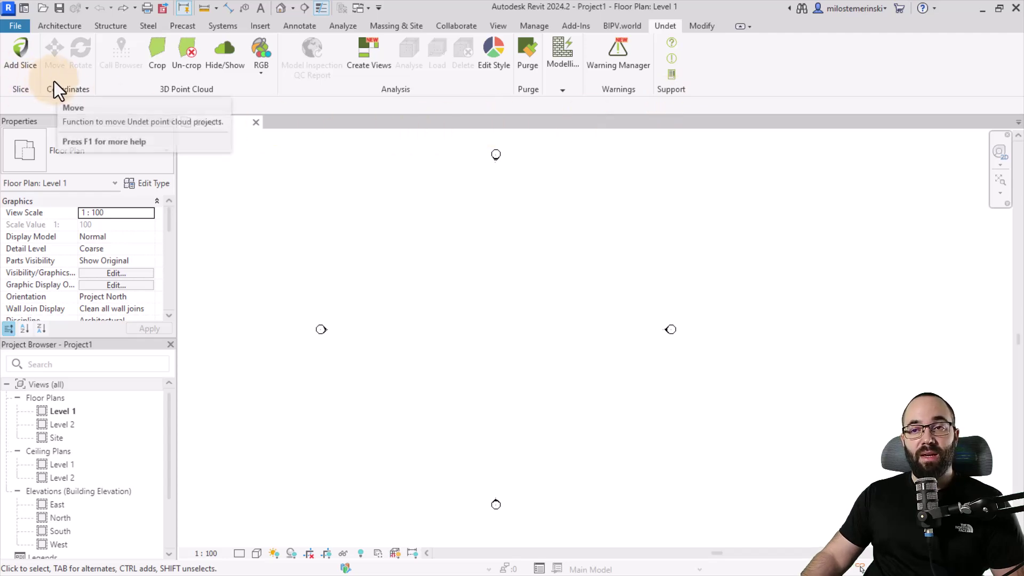
click(24, 68)
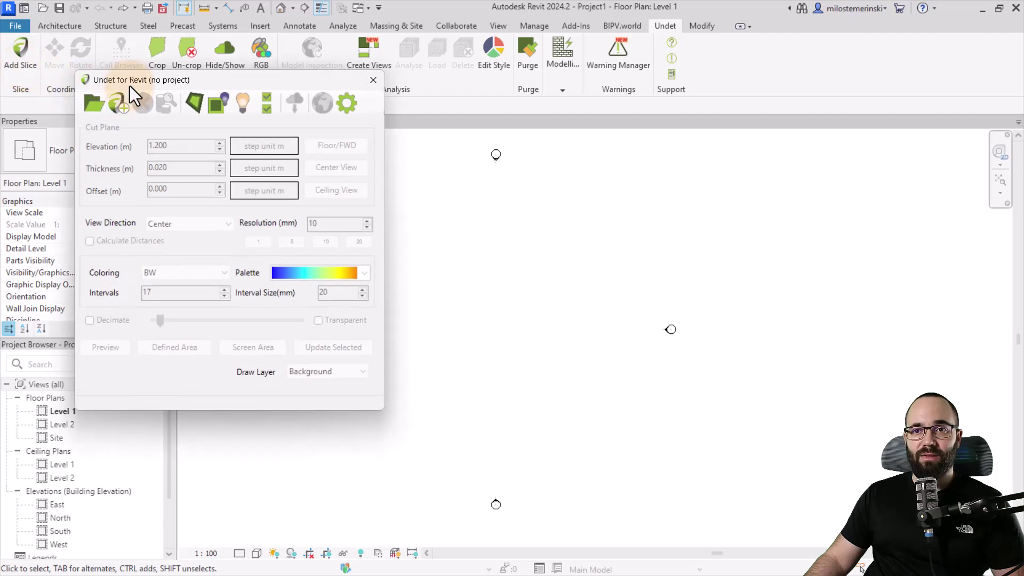
drag(130, 85, 542, 74)
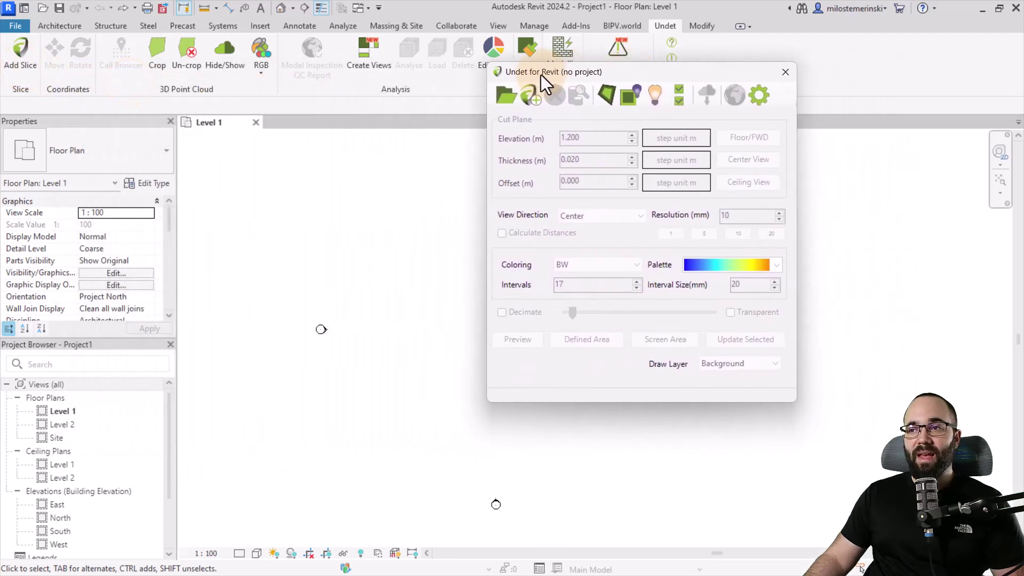
click(503, 94)
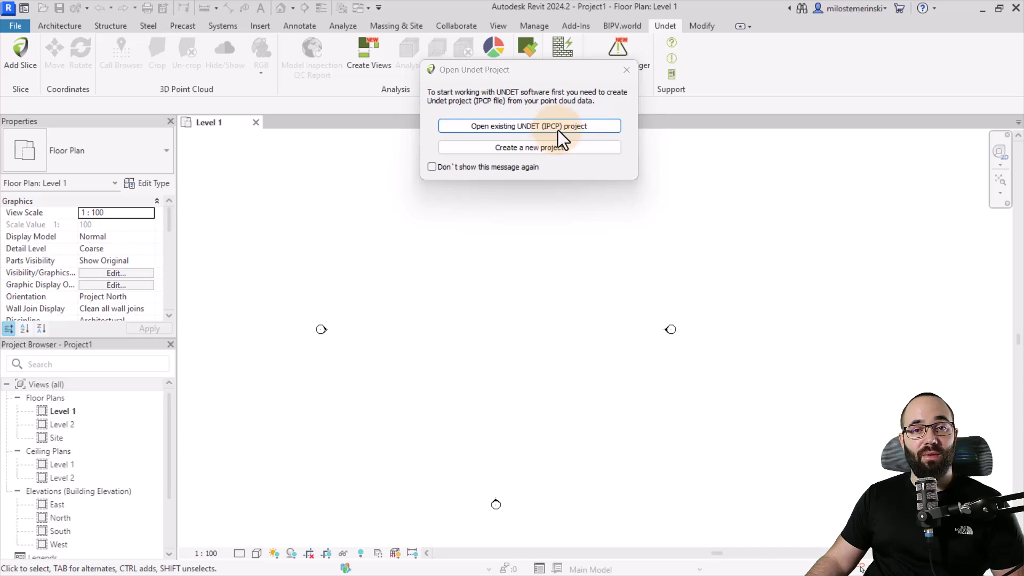
- Open Sample_Project_External_and_Ground_floor_scans.ipcp, adjusted to undefined coordinates near the survey base point
click(557, 129)
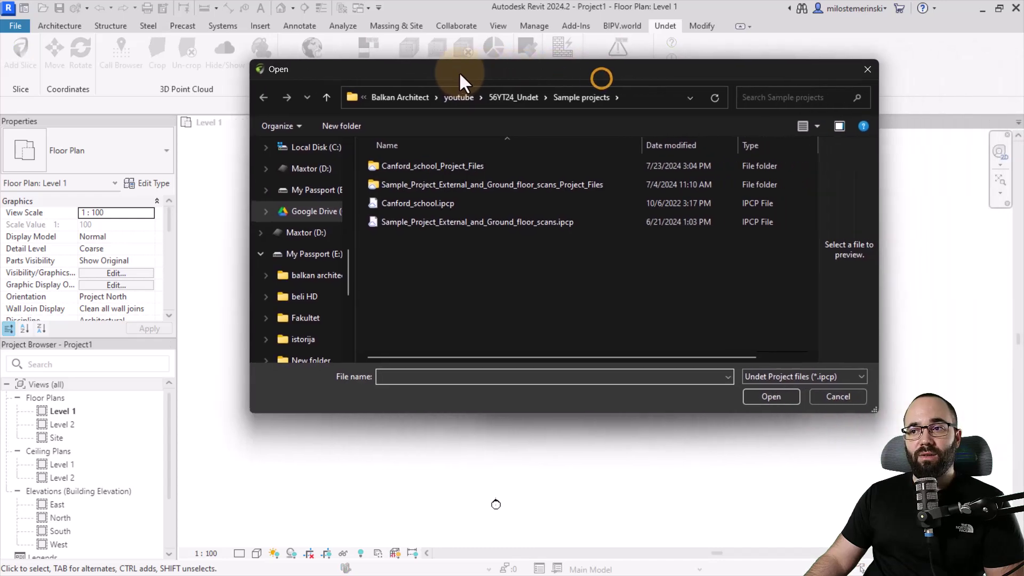
drag(458, 71, 382, 75)
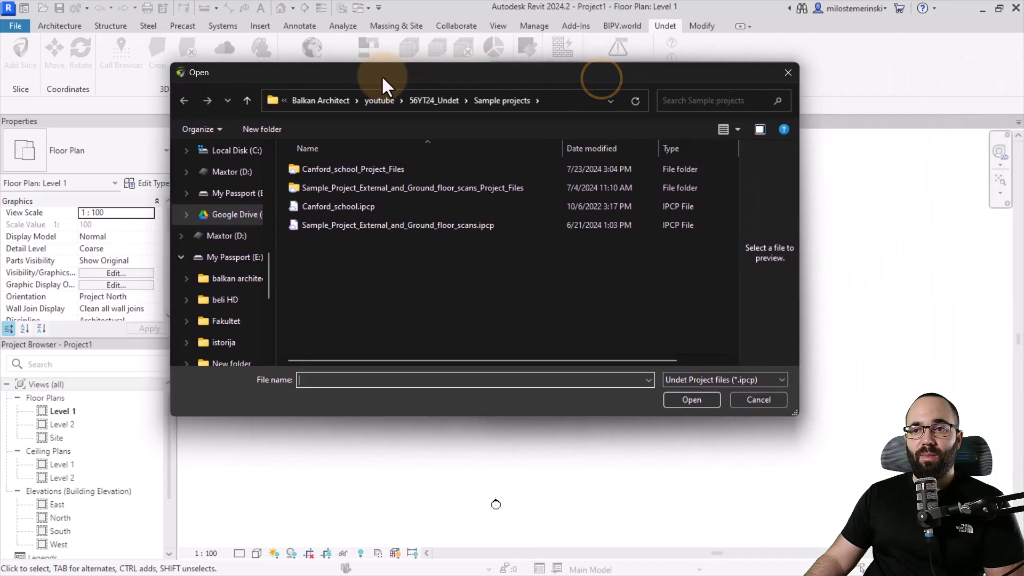
click(332, 228)
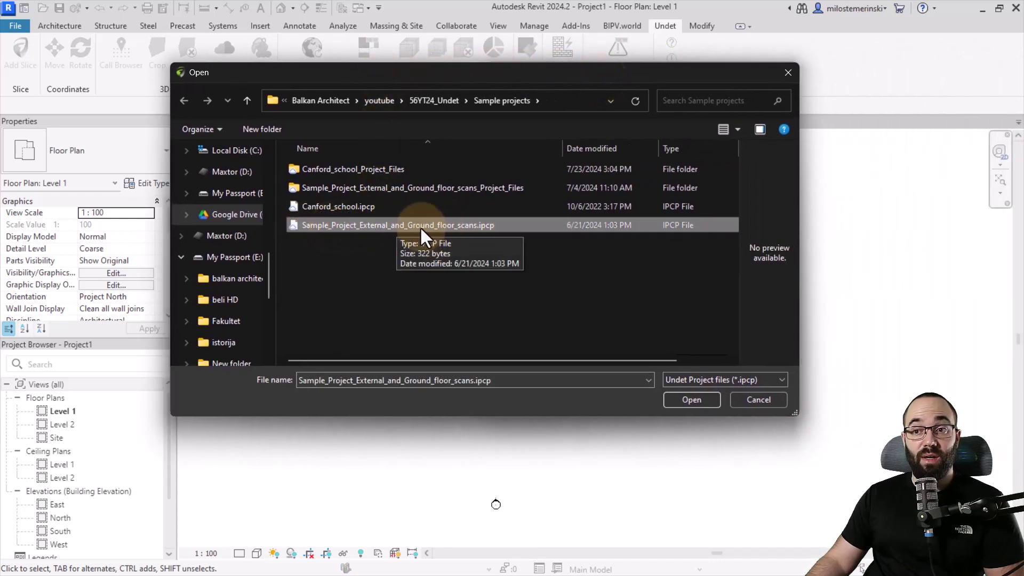
click(696, 400)
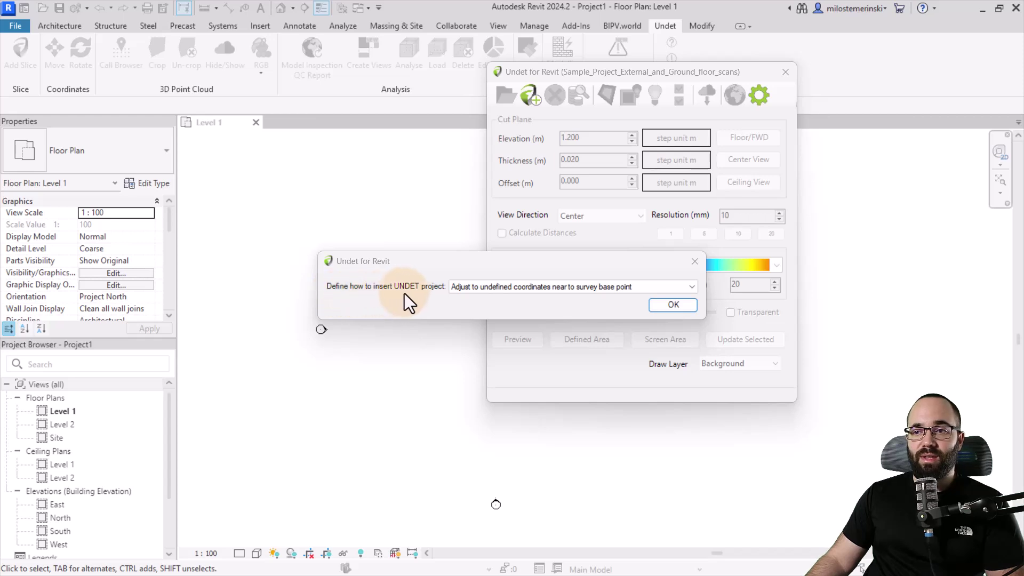
click(488, 288)
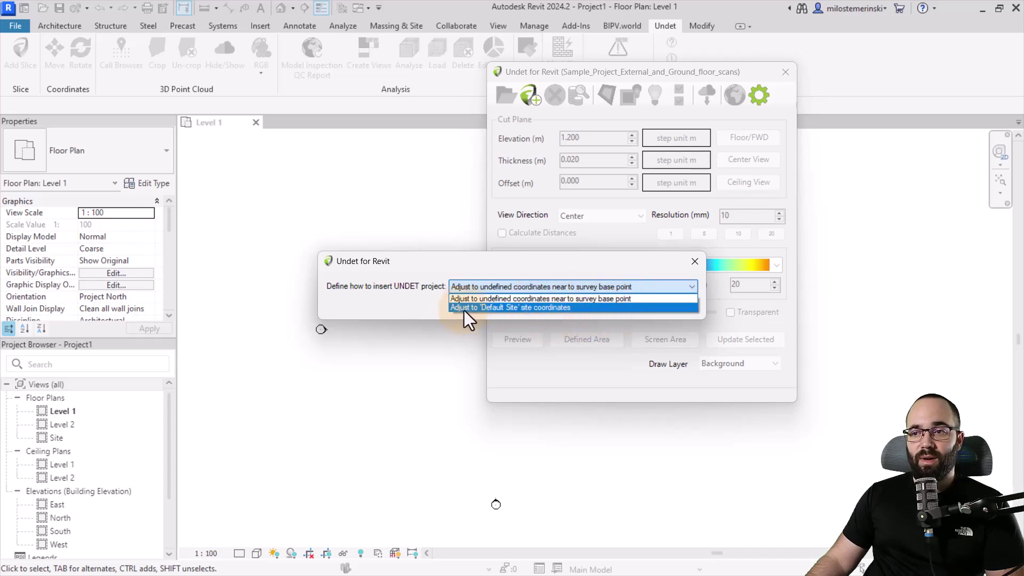
click(527, 299)
click(658, 308)
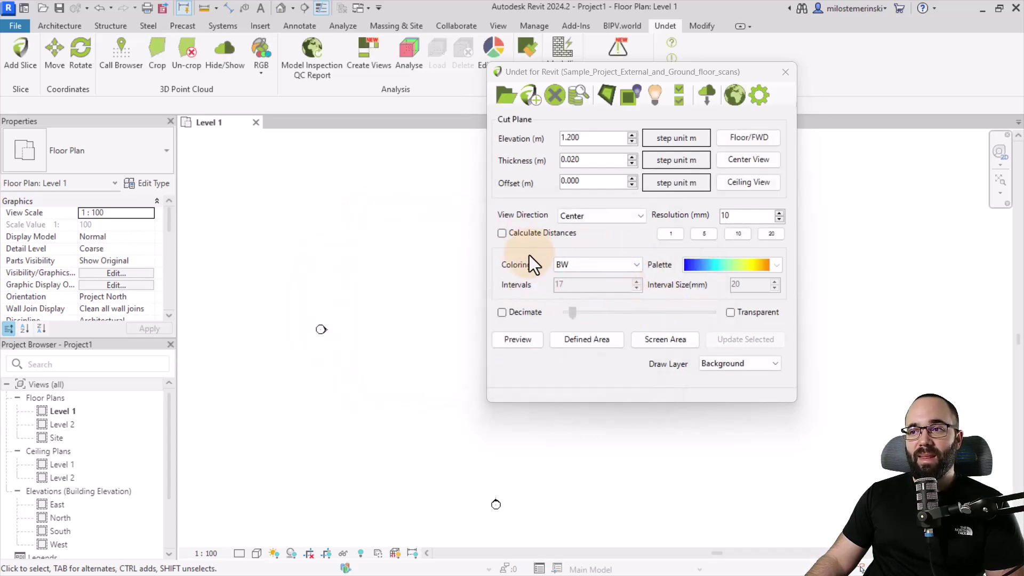
- Reposition the Undet panel, open the Site floor plan, and generate a 100 m elevation raster preview
drag(611, 76, 218, 87)
middle_drag(553, 282, 617, 282)
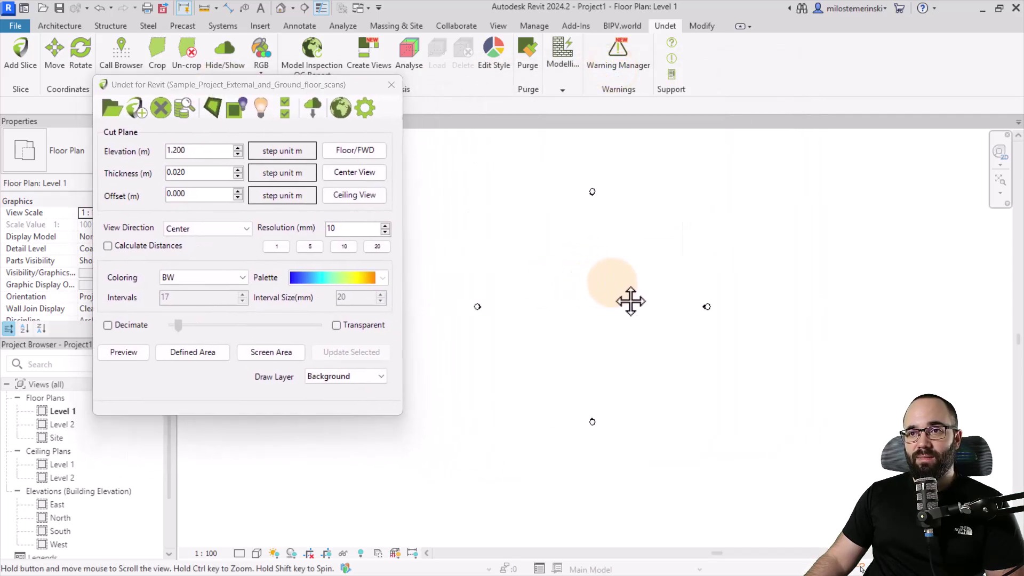
mouse_move(284, 83)
mouse_down()
mouse_move(273, 100)
mouse_move(292, 98)
mouse_up()
click(562, 289)
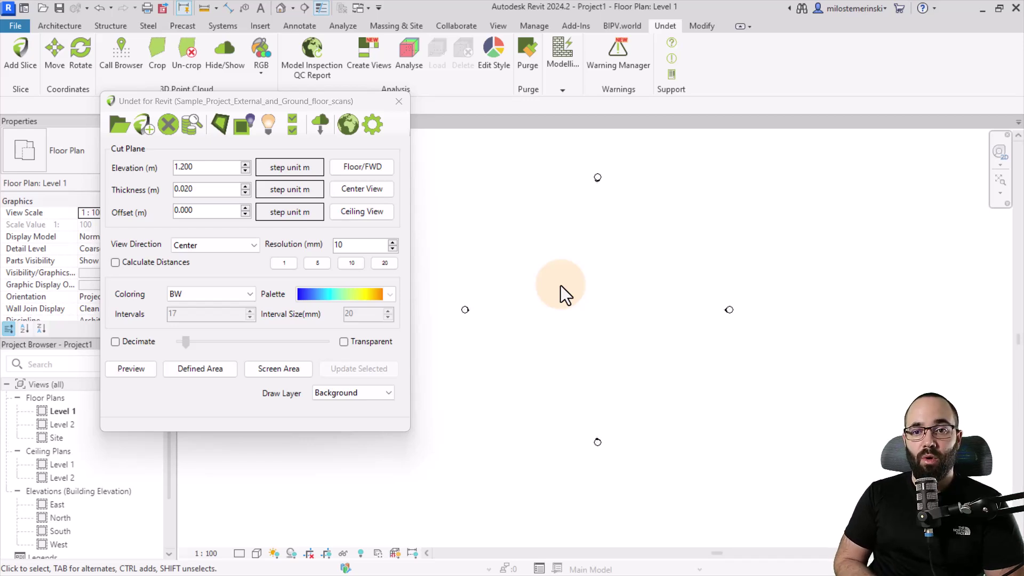
double_click(56, 438)
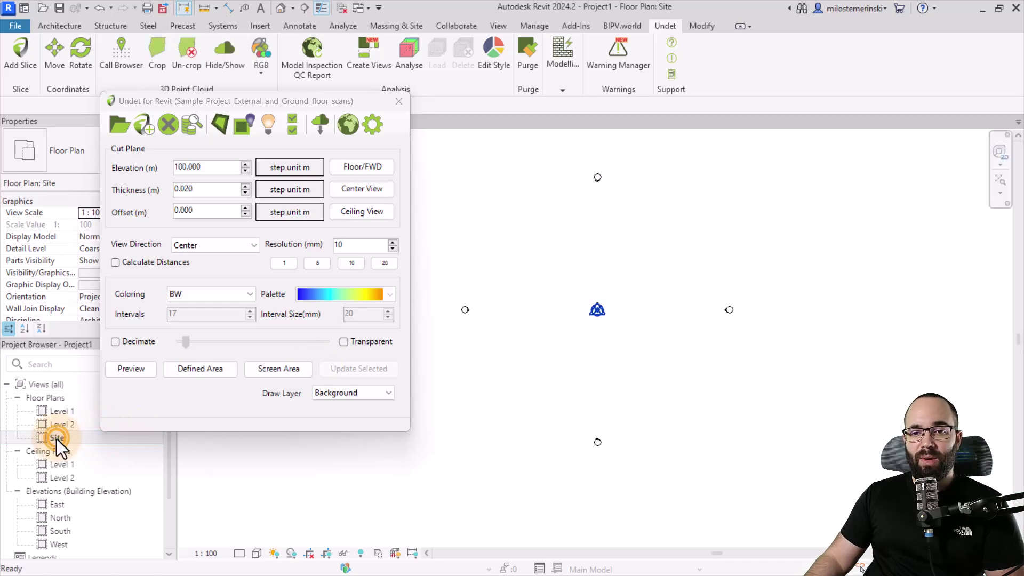
click(131, 369)
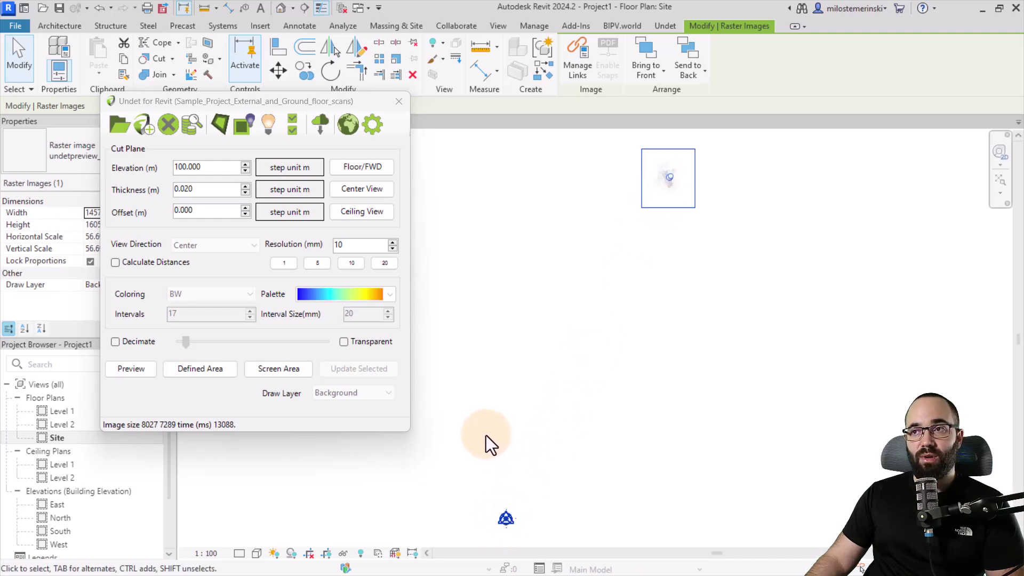
- Move the scan raster image near the project markers with Undet Move
click(665, 27)
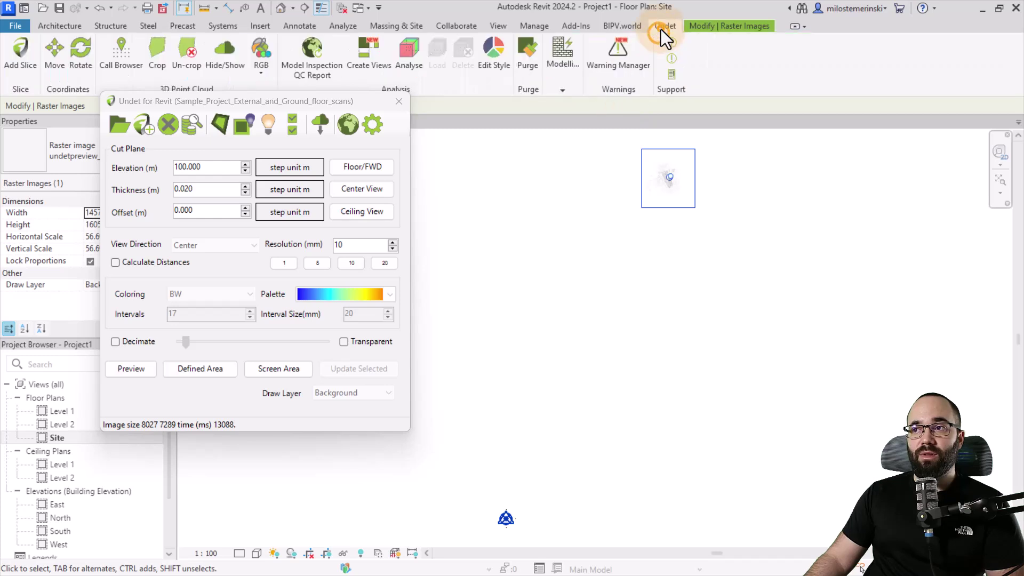
drag(332, 88, 314, 143)
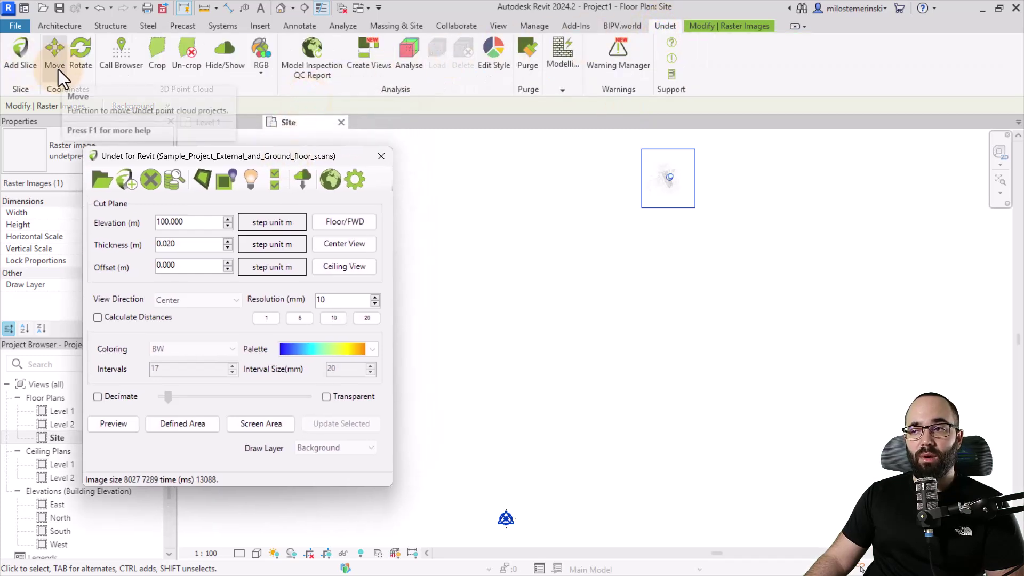
click(55, 54)
click(671, 184)
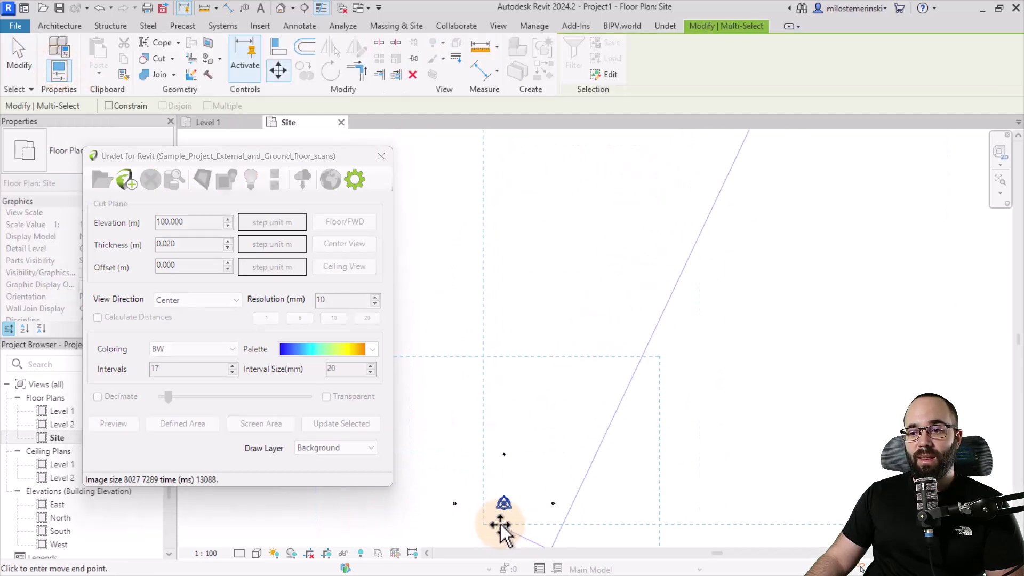
click(506, 500)
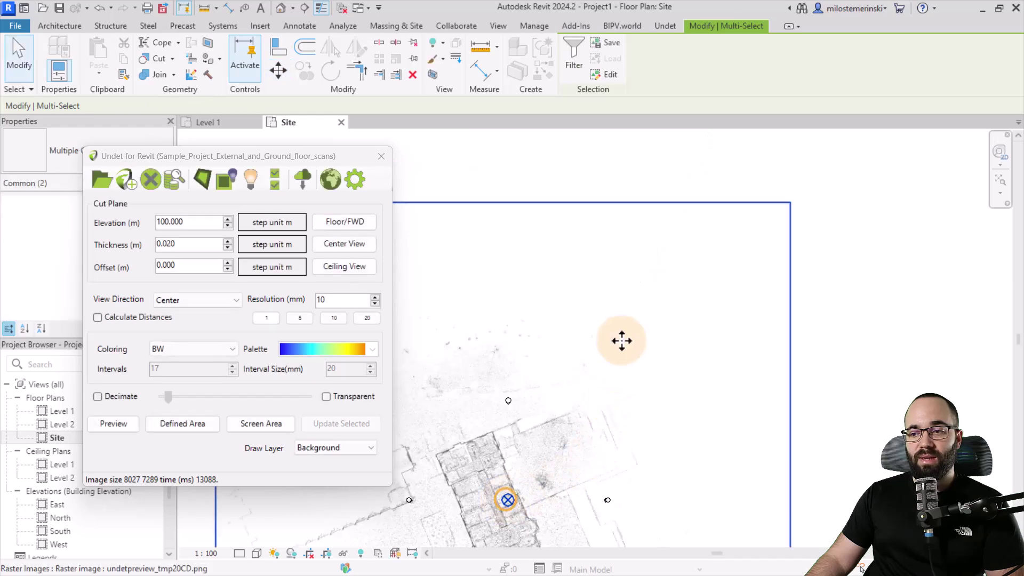
scroll(610, 343, up, 3)
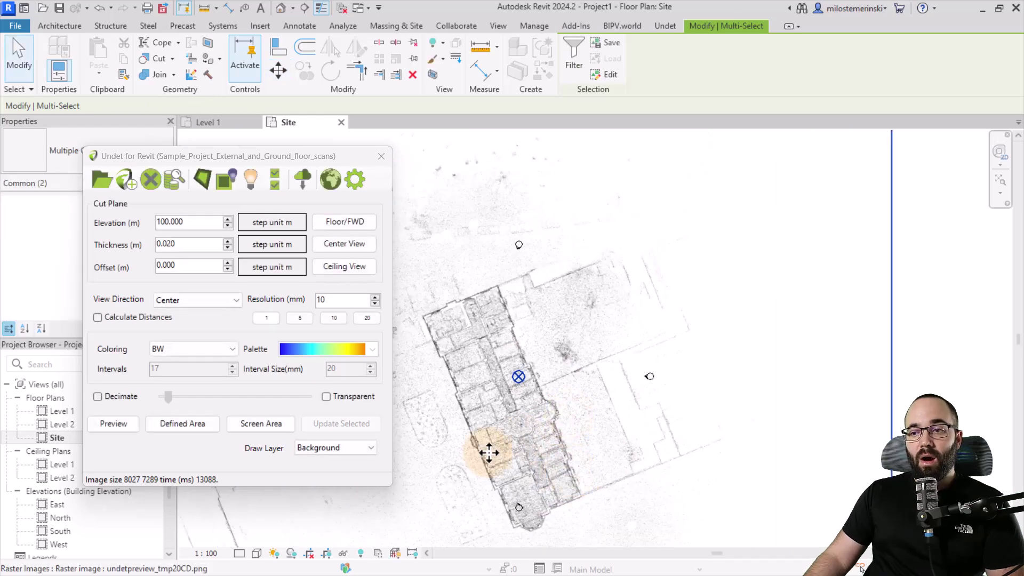
scroll(534, 432, up, 1)
scroll(637, 336, up, 1)
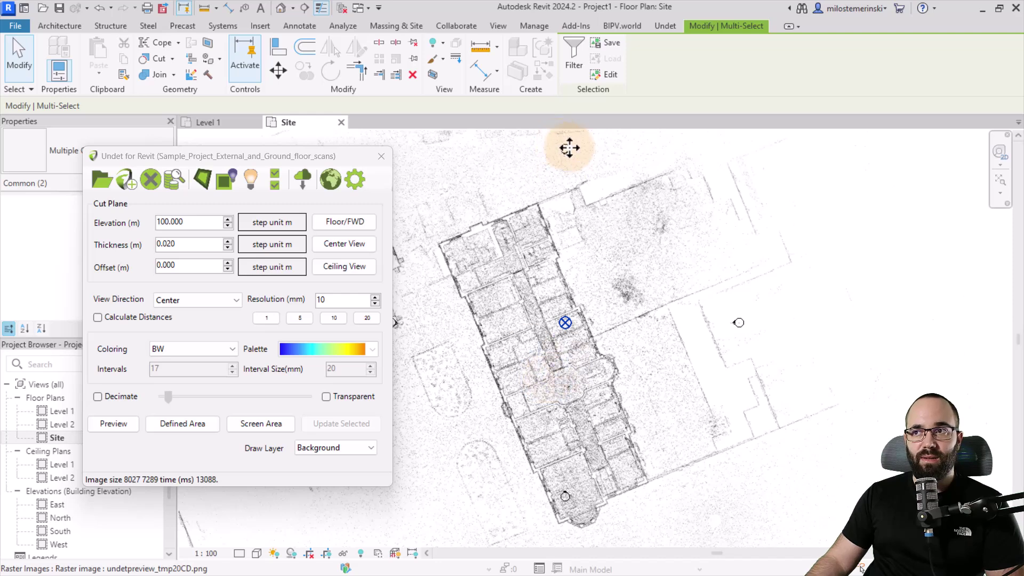
- Start Undet Rotate on the raster and place the rotation centre on a wall corner
click(663, 26)
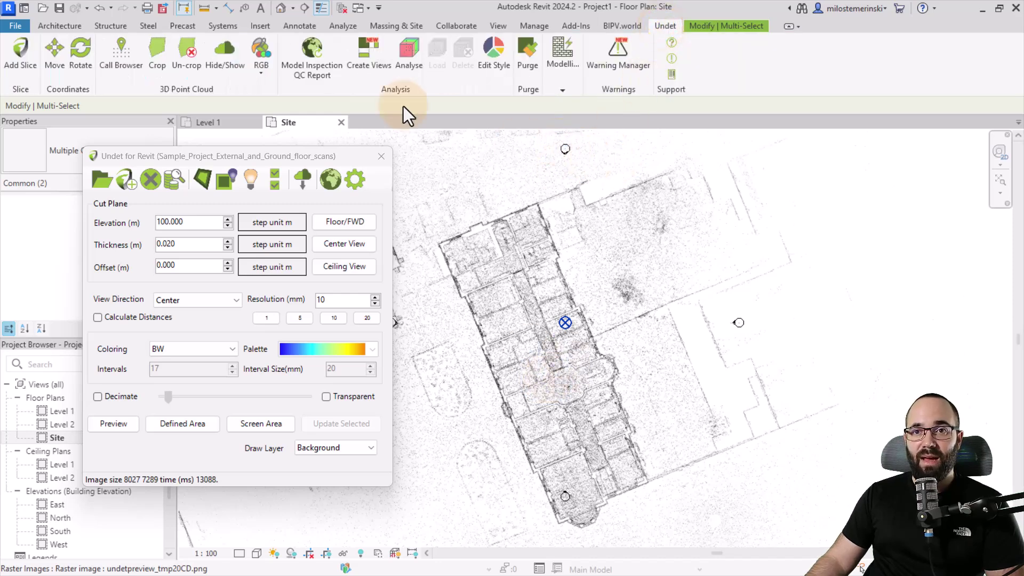
click(82, 71)
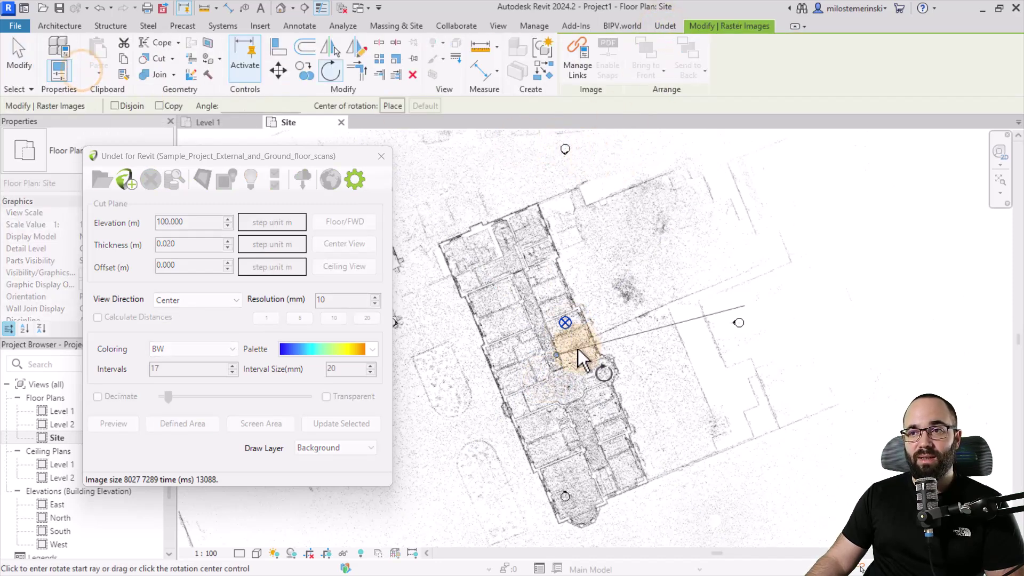
click(545, 346)
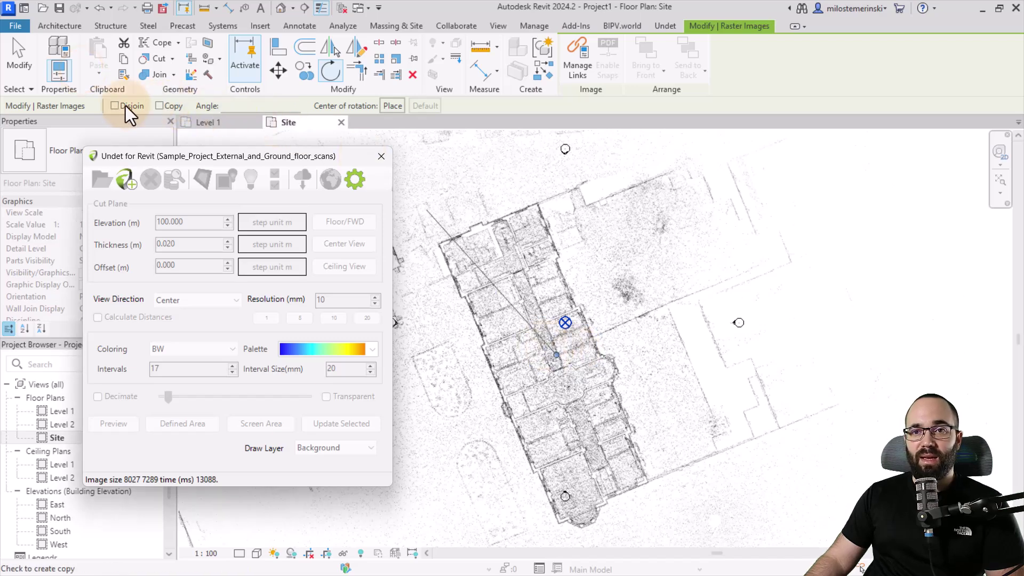
click(393, 106)
scroll(478, 315, up, 5)
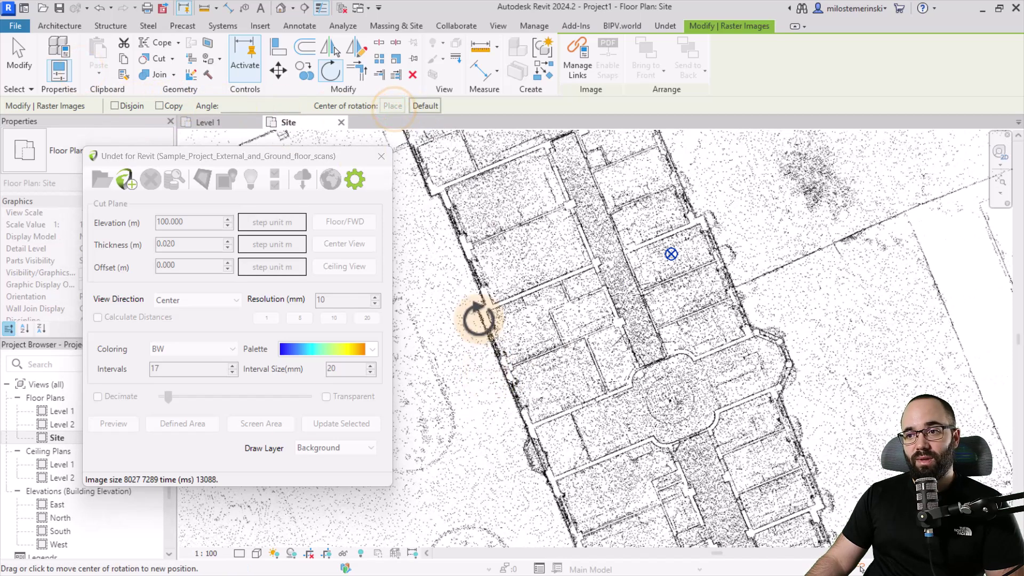
scroll(474, 301, up, 2)
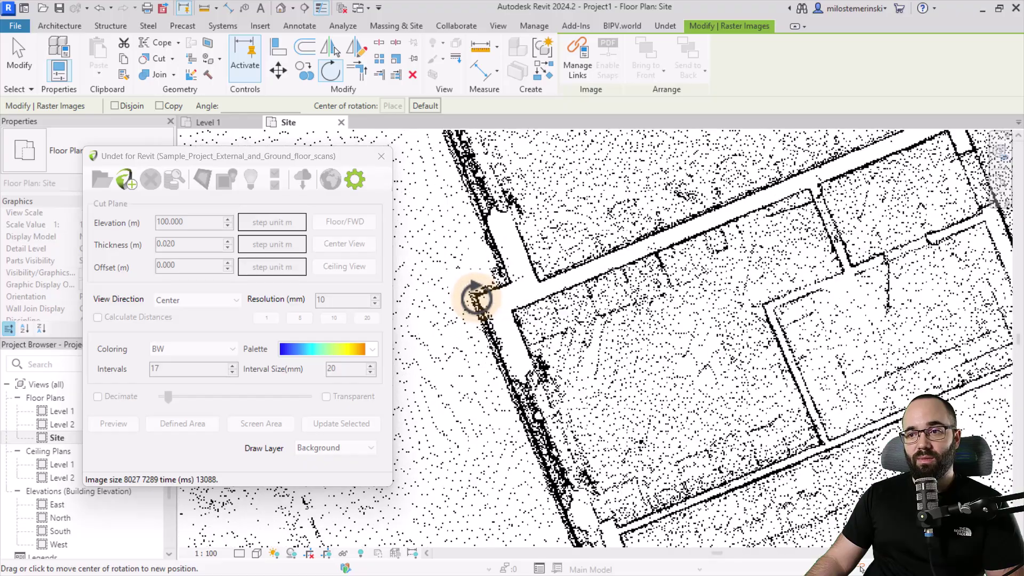
click(476, 297)
- Pick the start ray along the wall and the end ray so the building lies horizontal
scroll(478, 299, down, 4)
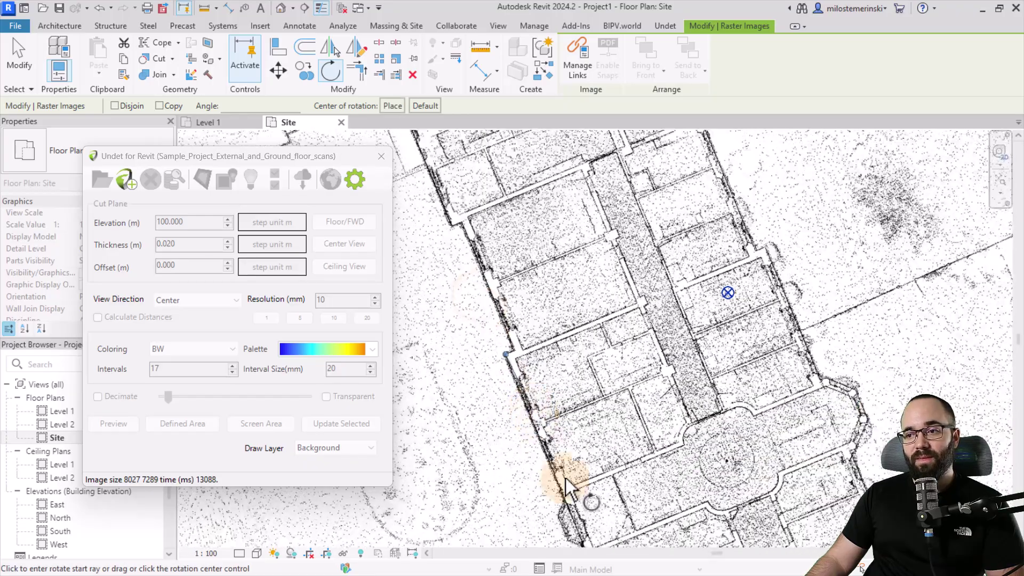
scroll(574, 488, down, 2)
scroll(587, 507, up, 6)
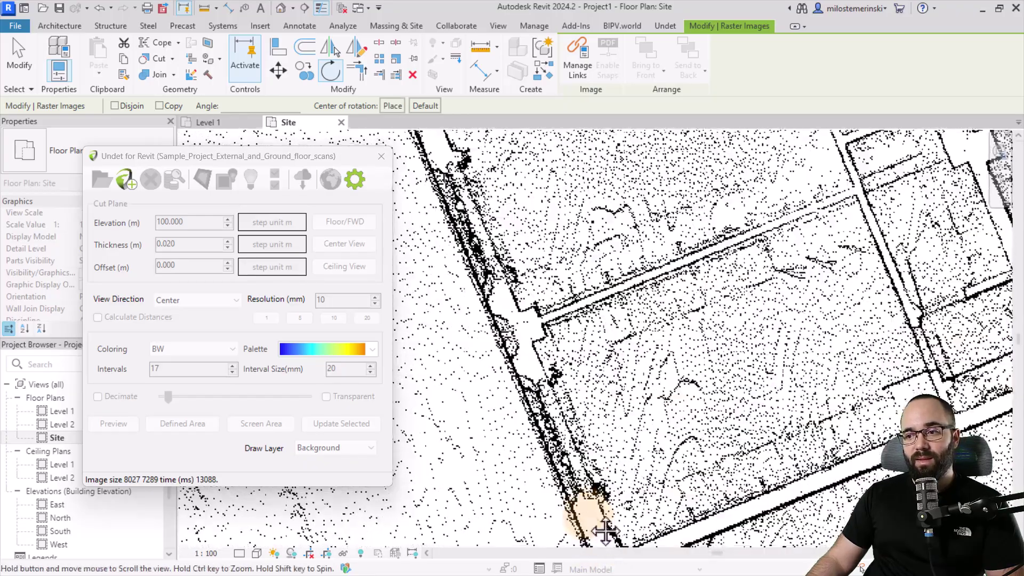
click(566, 424)
scroll(595, 416, down, 4)
scroll(599, 398, down, 4)
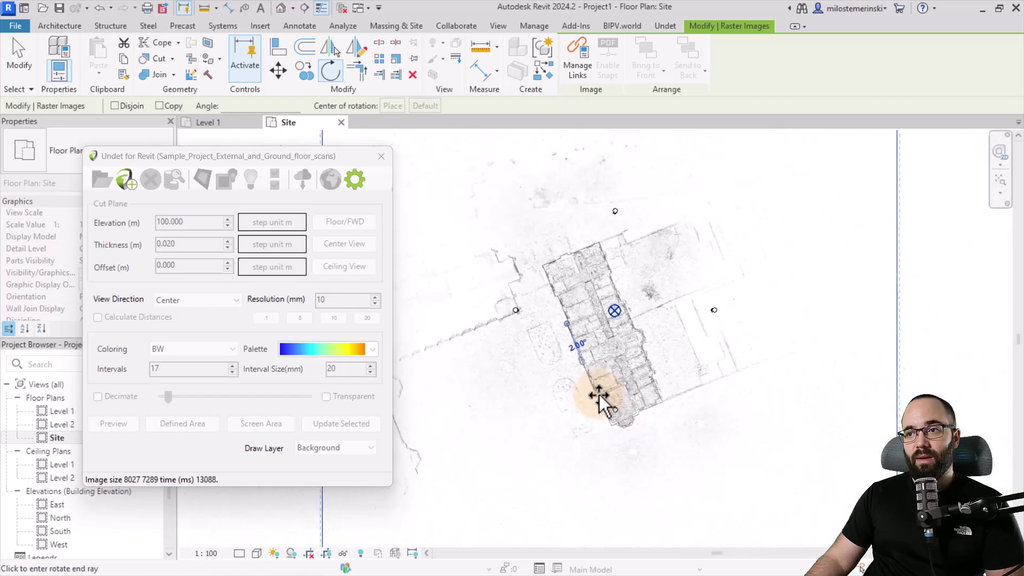
click(671, 325)
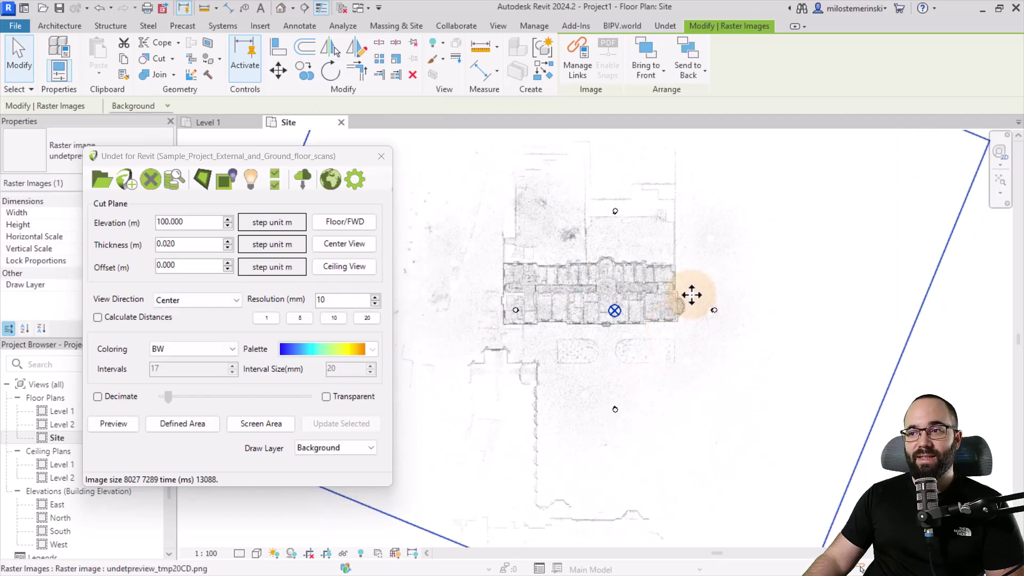
scroll(691, 291, up, 3)
shift+scroll(590, 361, left, 3)
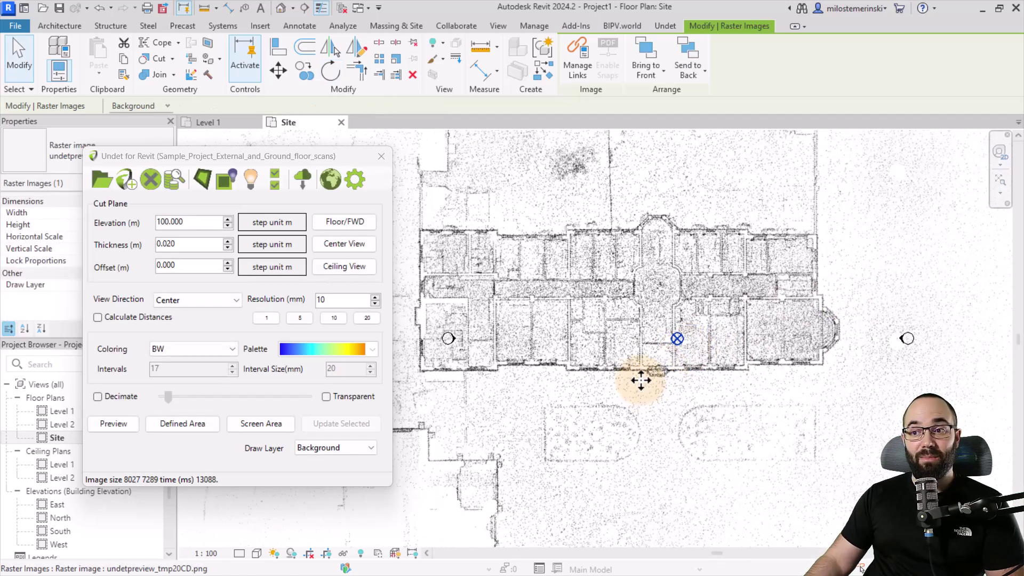
mouse_move(565, 404)
middle_down()
mouse_move(582, 408)
mouse_move(570, 412)
middle_up()
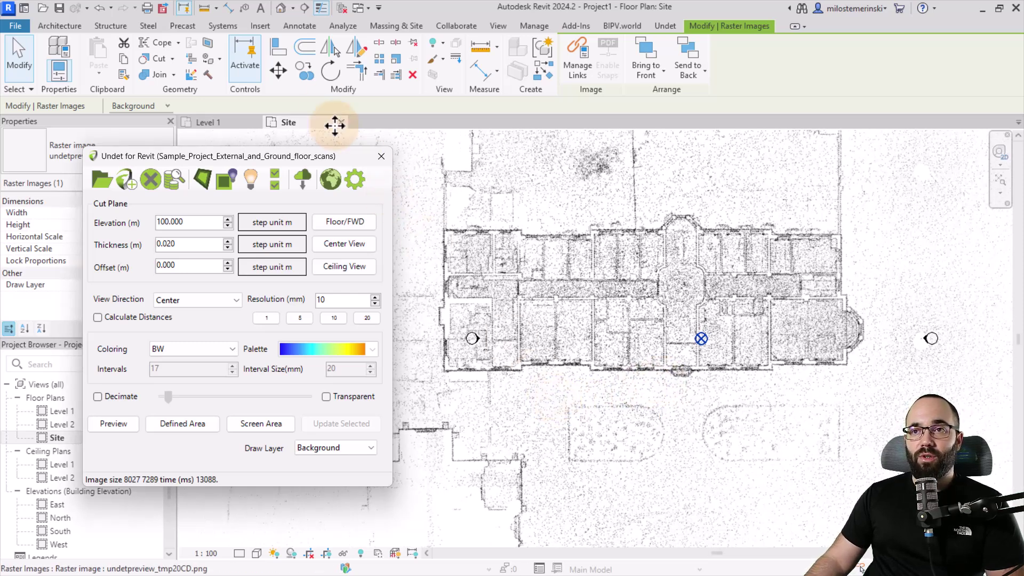
- Draw a section line across the building from left to right and open Section 1
click(305, 8)
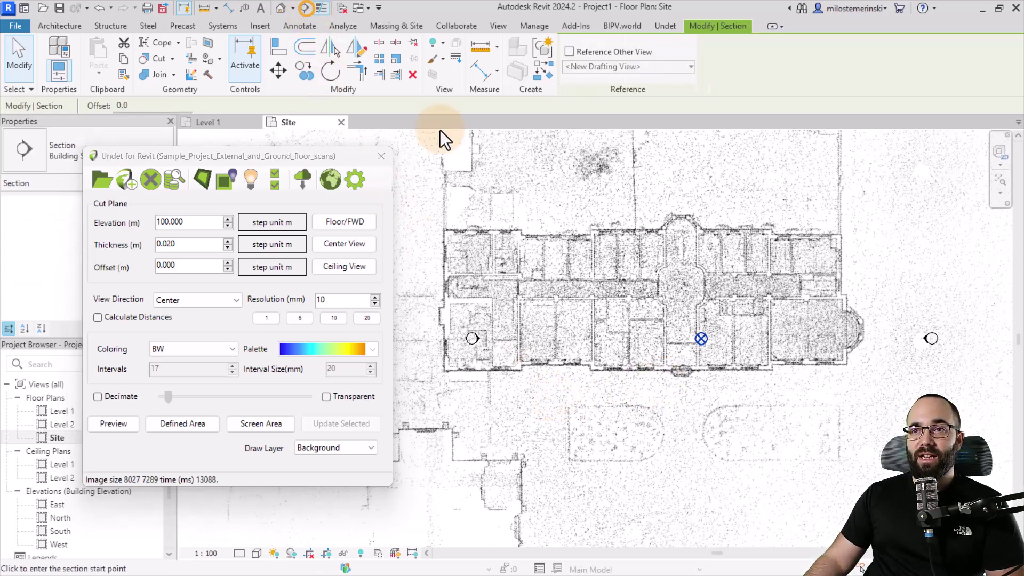
click(421, 285)
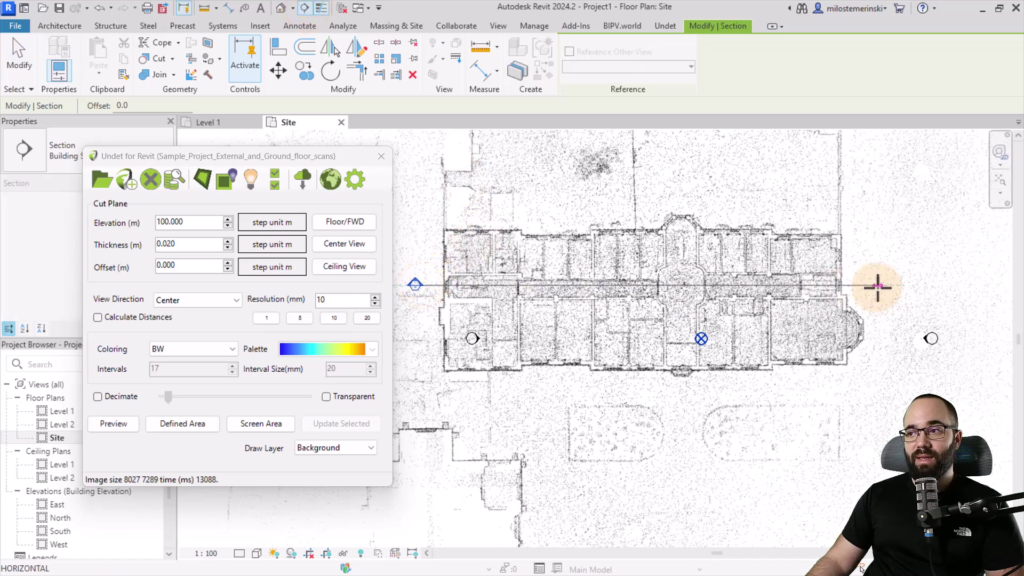
click(857, 286)
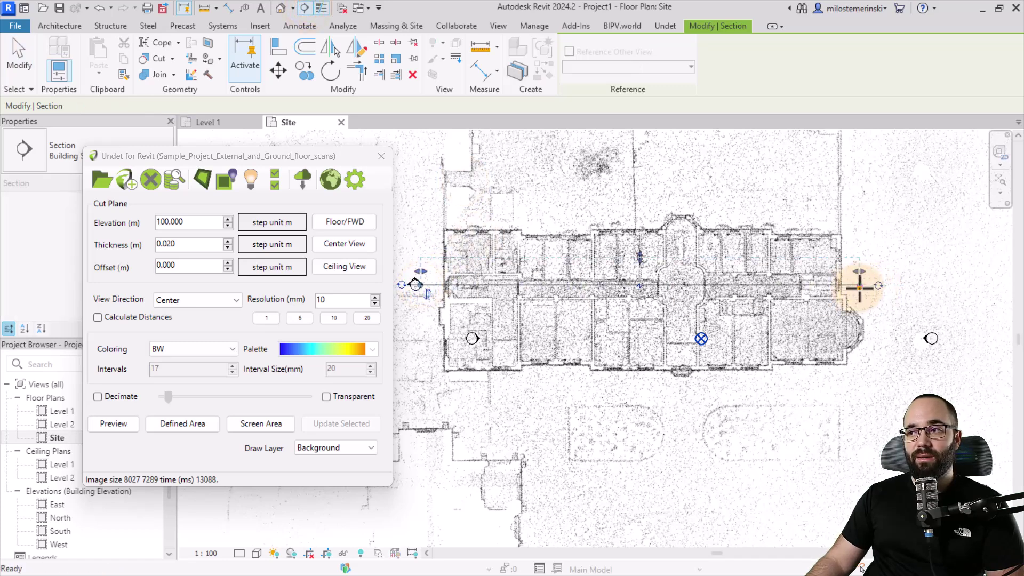
click(410, 260)
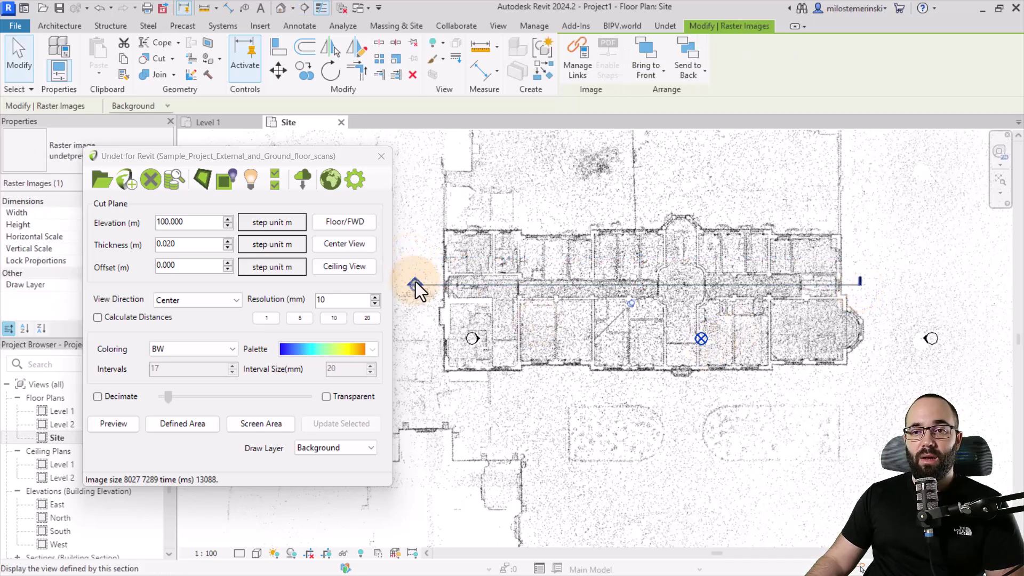
double_click(415, 282)
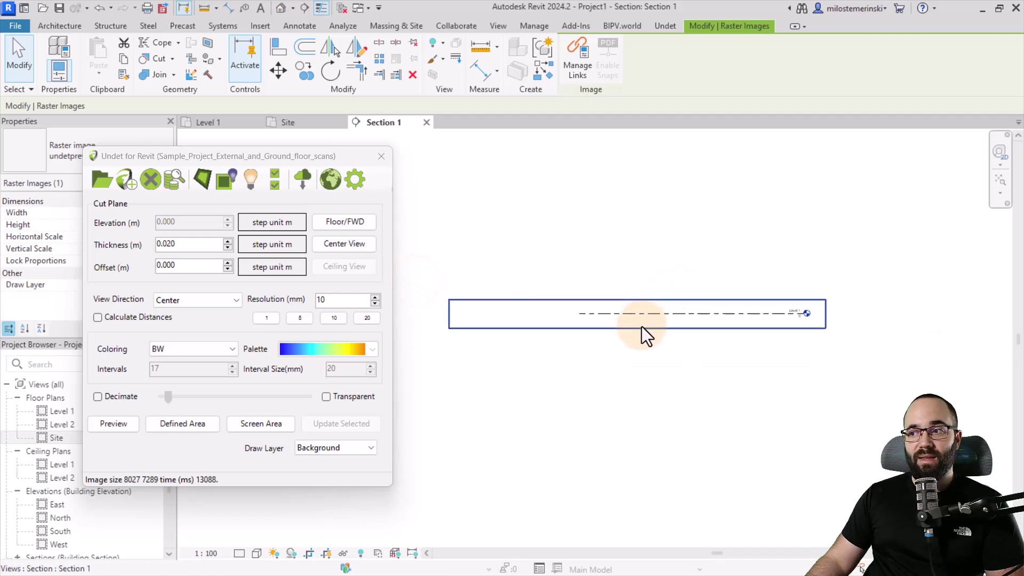
middle_drag(641, 328, 567, 341)
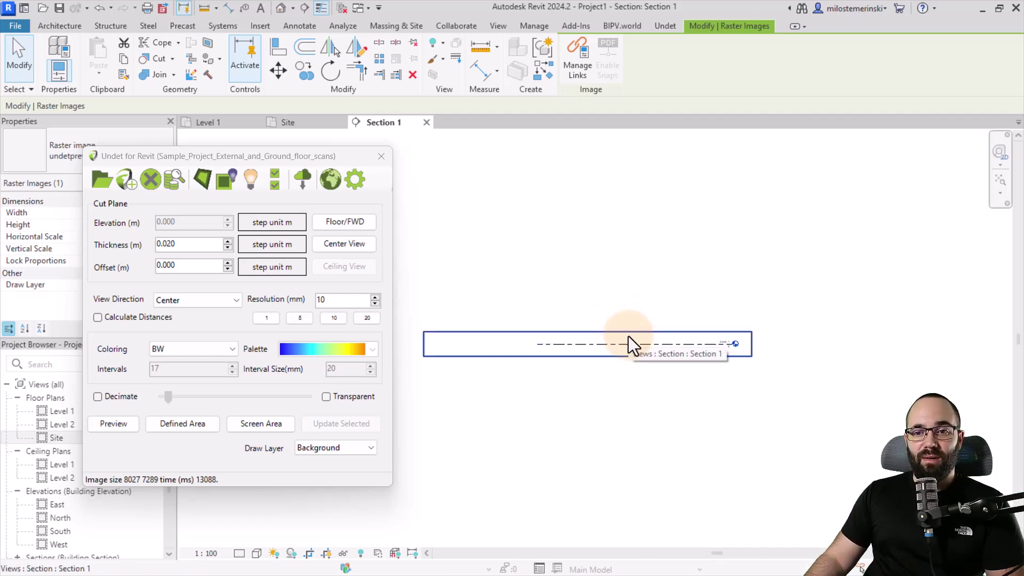
- Generate the Section 1 preview slice image and select Level 2 and Level 1
click(127, 428)
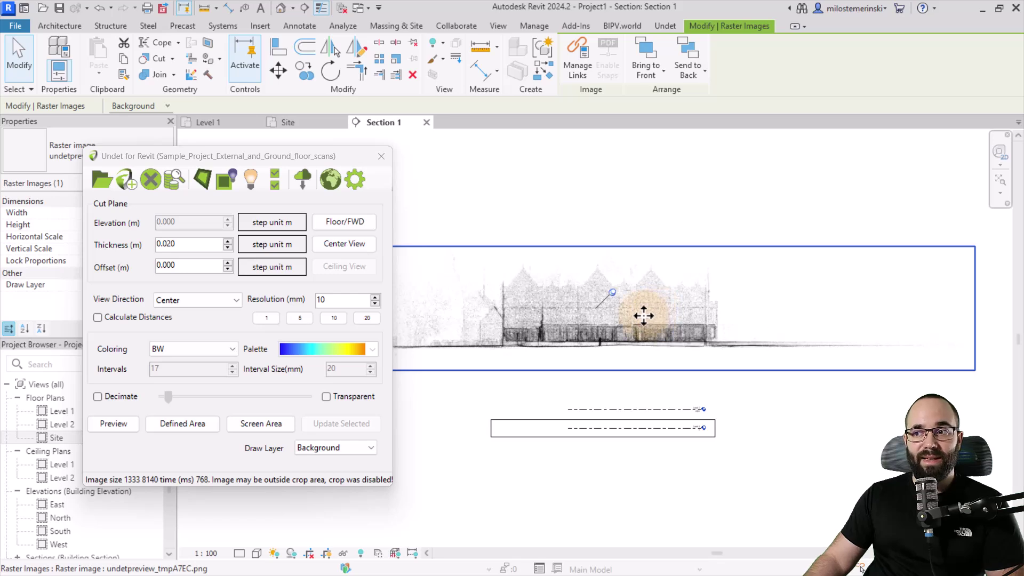
scroll(694, 395, up, 3)
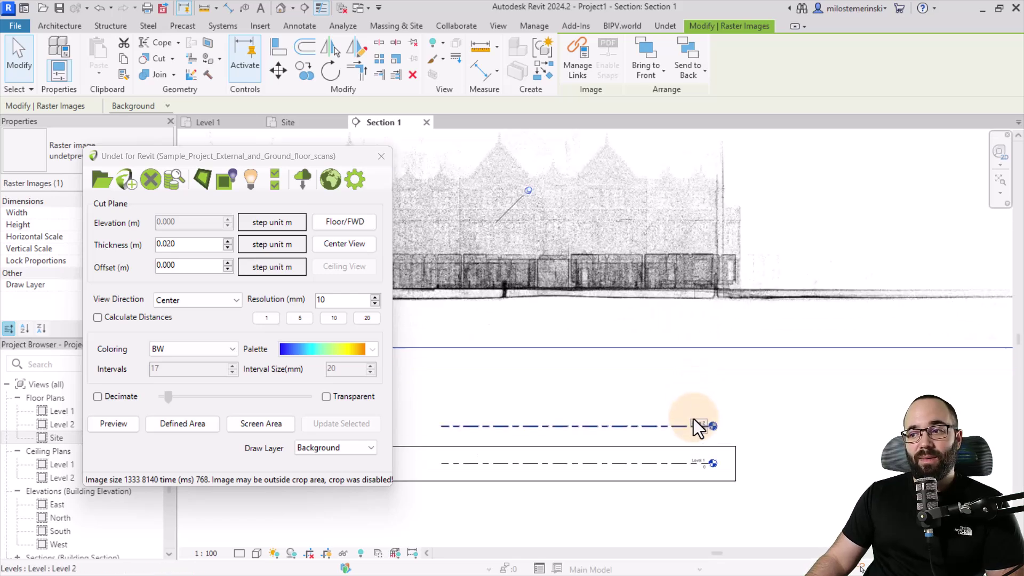
click(667, 427)
ctrl+click(665, 462)
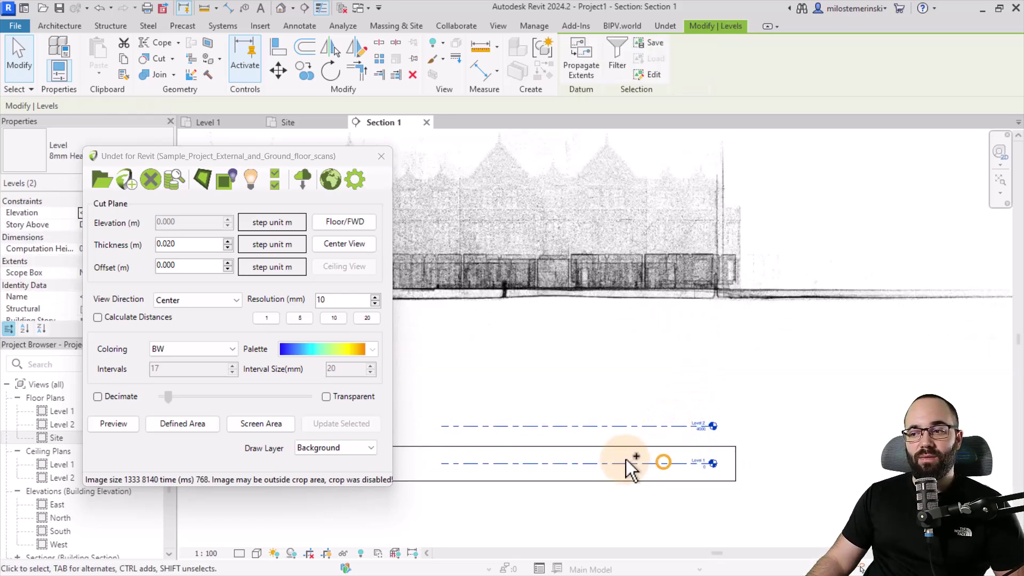
- Drag both levels up onto the scanned floor lines and re-centre the building
drag(642, 461, 657, 290)
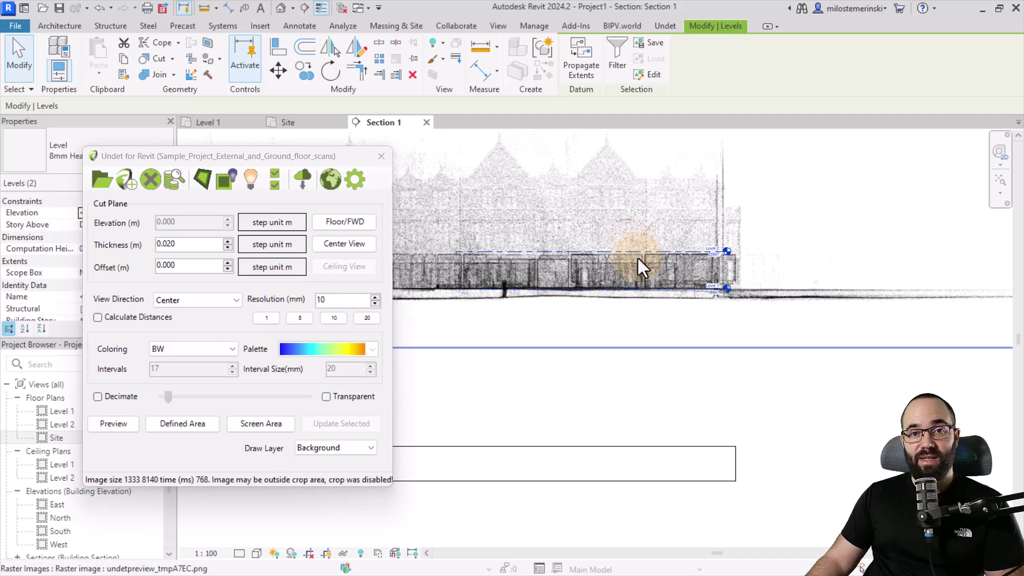
scroll(694, 273, up, 3)
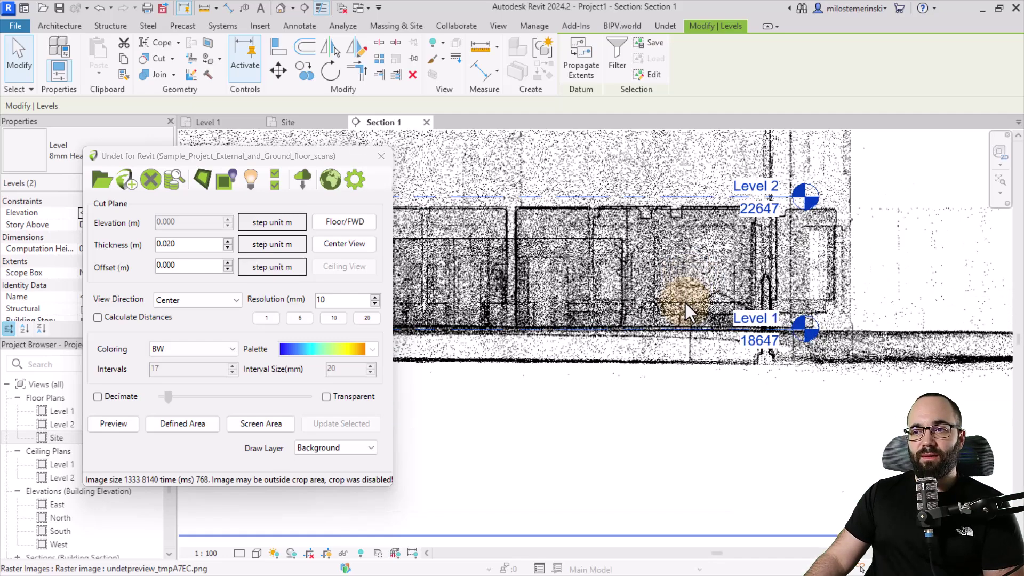
scroll(780, 320, down, 3)
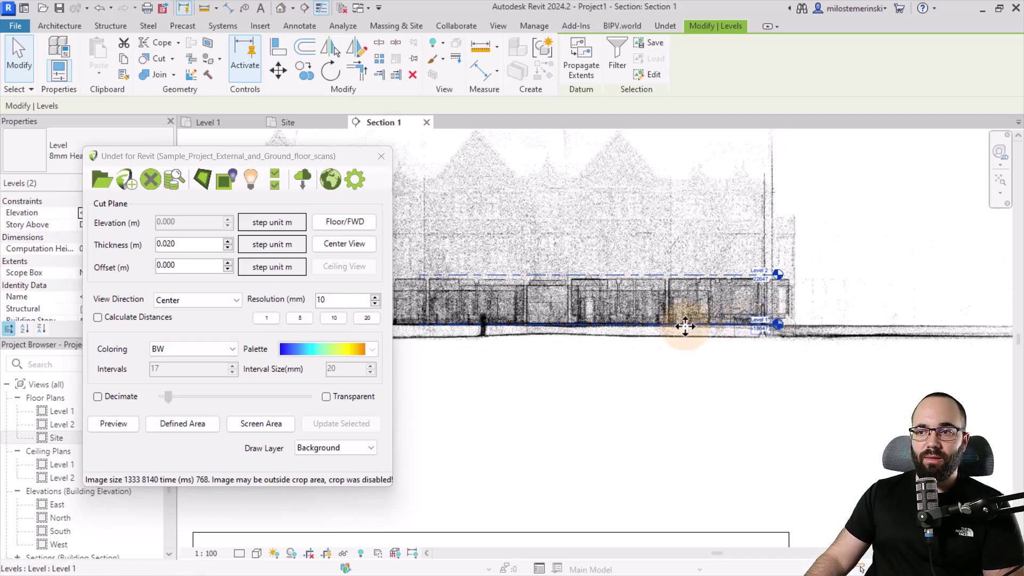
scroll(757, 322, up, 2)
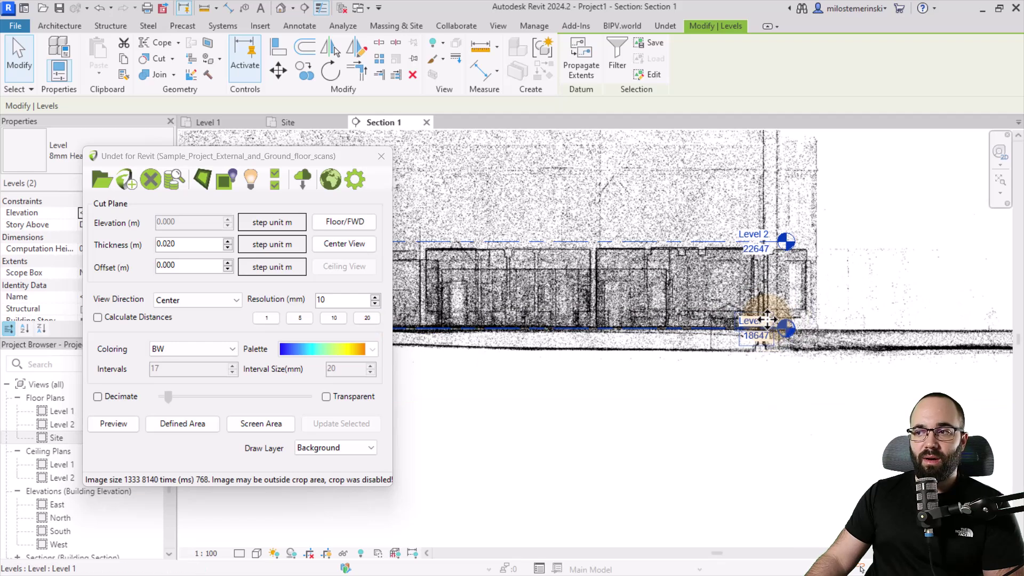
scroll(753, 328, down, 2)
scroll(750, 328, down, 2)
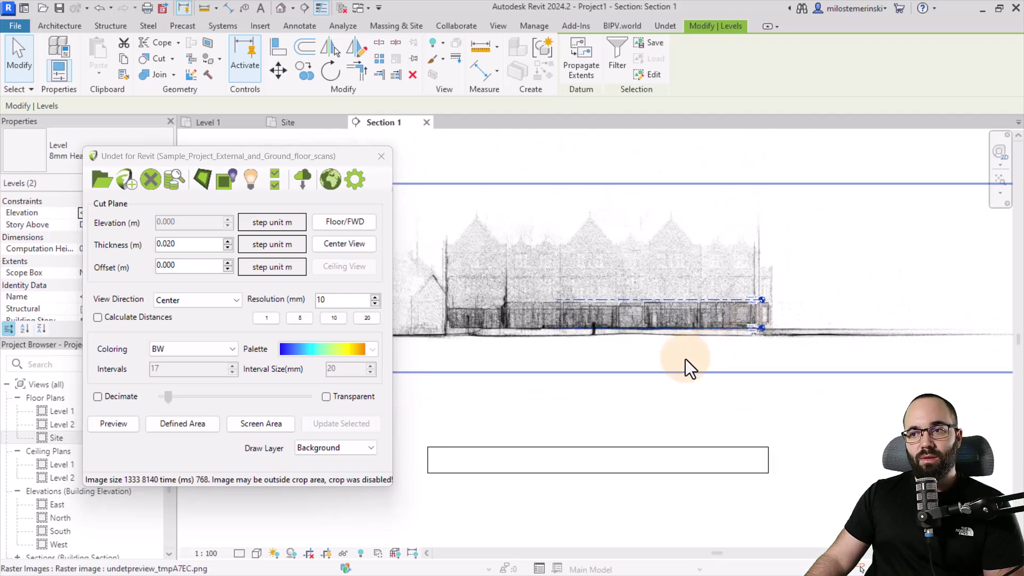
middle_drag(573, 356, 626, 363)
scroll(633, 323, up, 1)
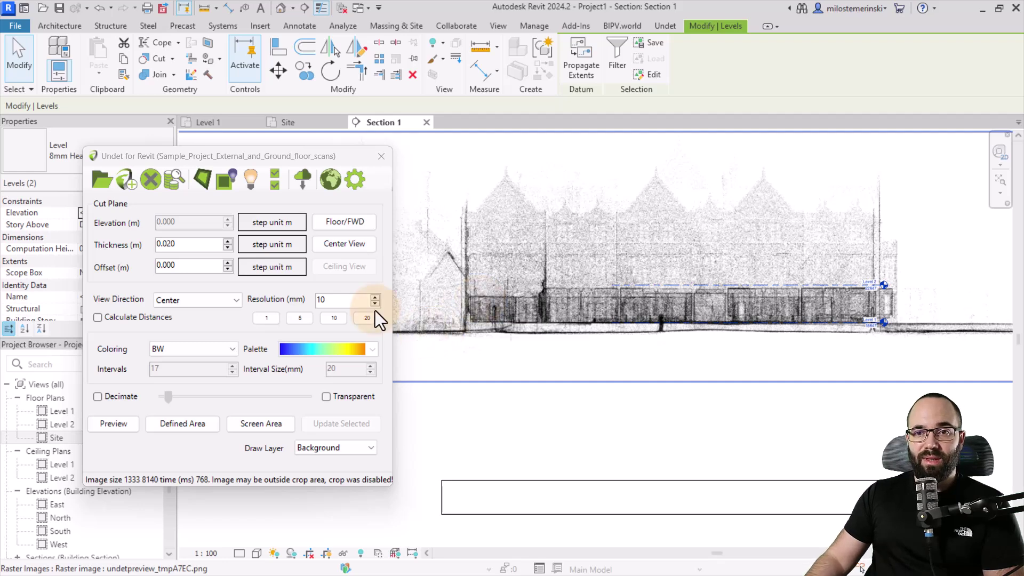
- Set a centred cut plane of 0.070 m thickness and 5 mm resolution, then select the preview raster
click(329, 247)
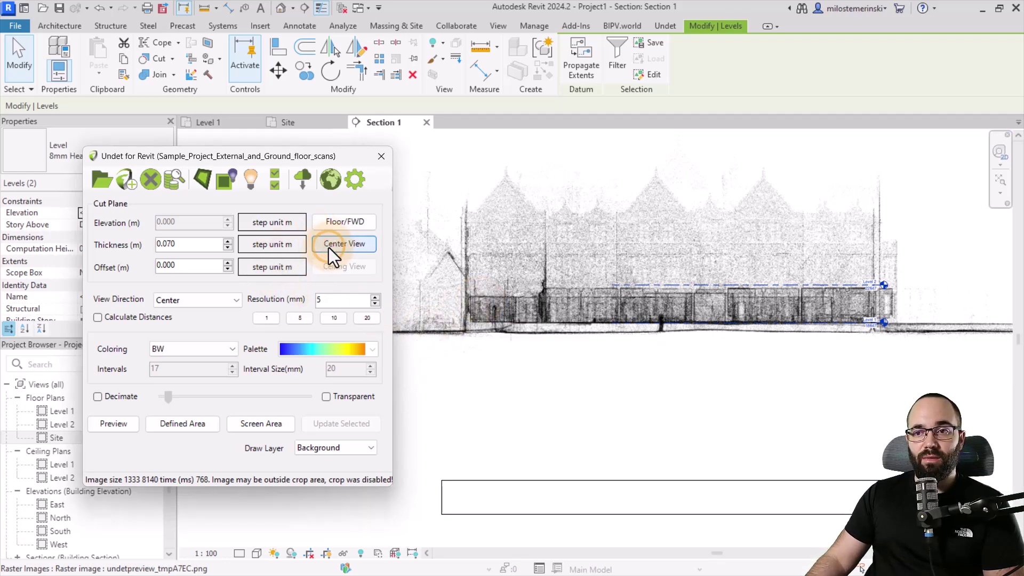
click(152, 257)
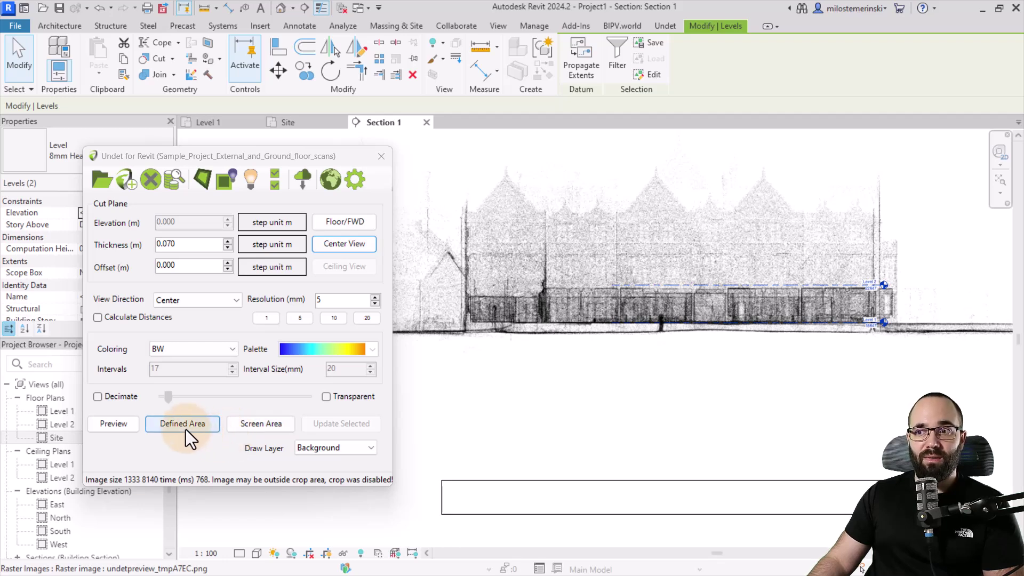
click(497, 326)
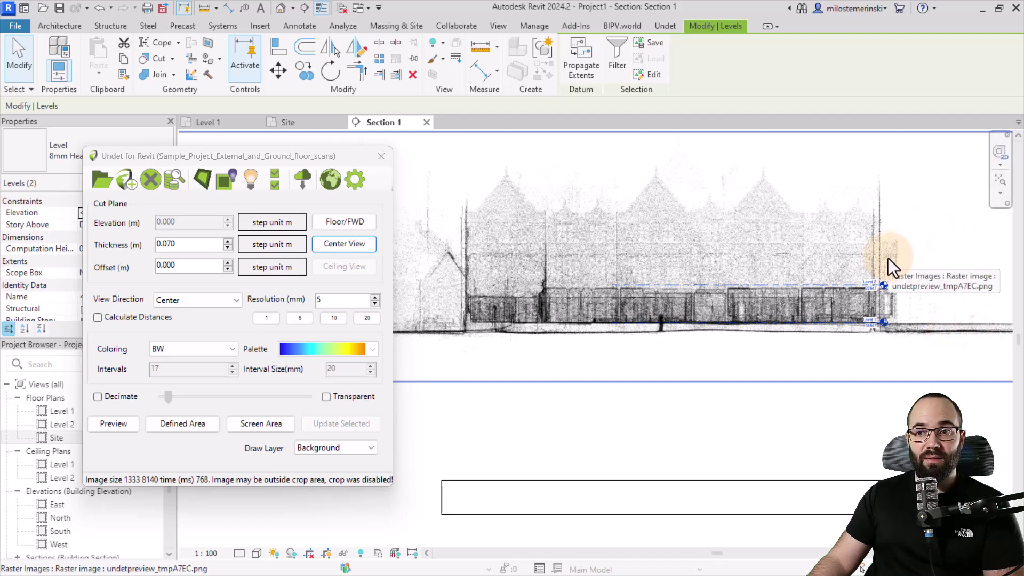
- Render the detailed section raster for the region drawn around the building
click(176, 427)
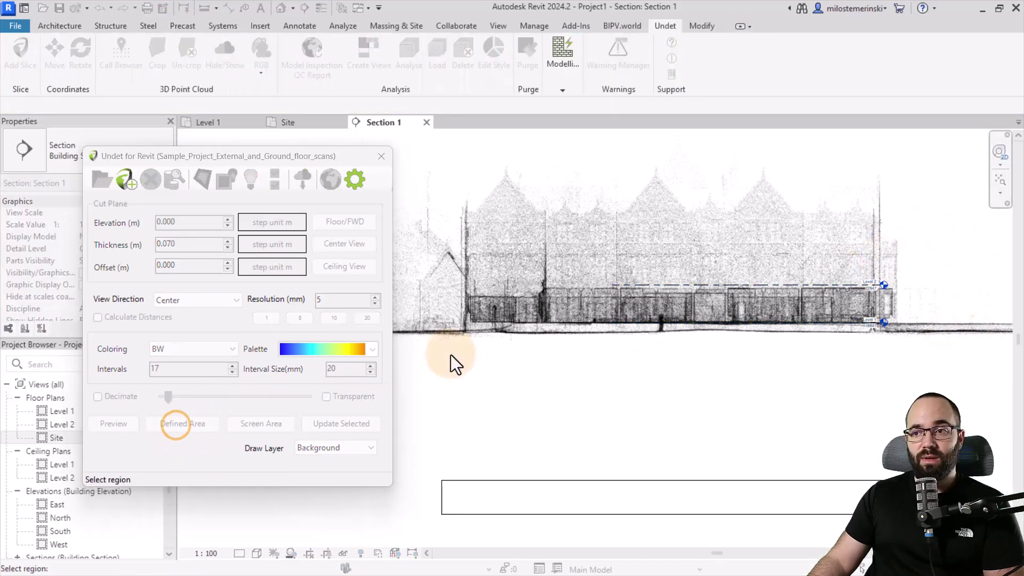
drag(450, 345, 908, 156)
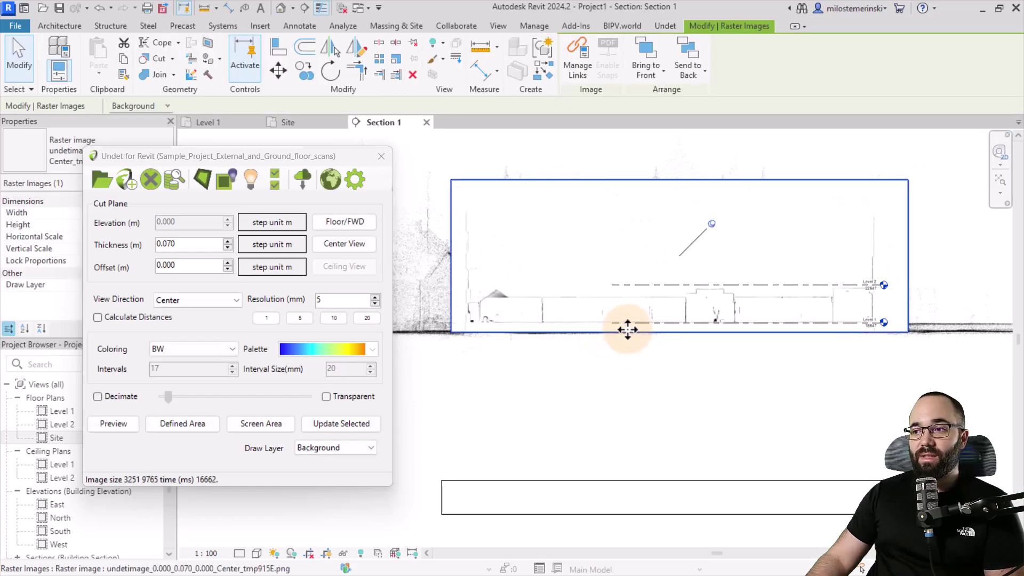
scroll(857, 320, up, 3)
scroll(810, 328, up, 5)
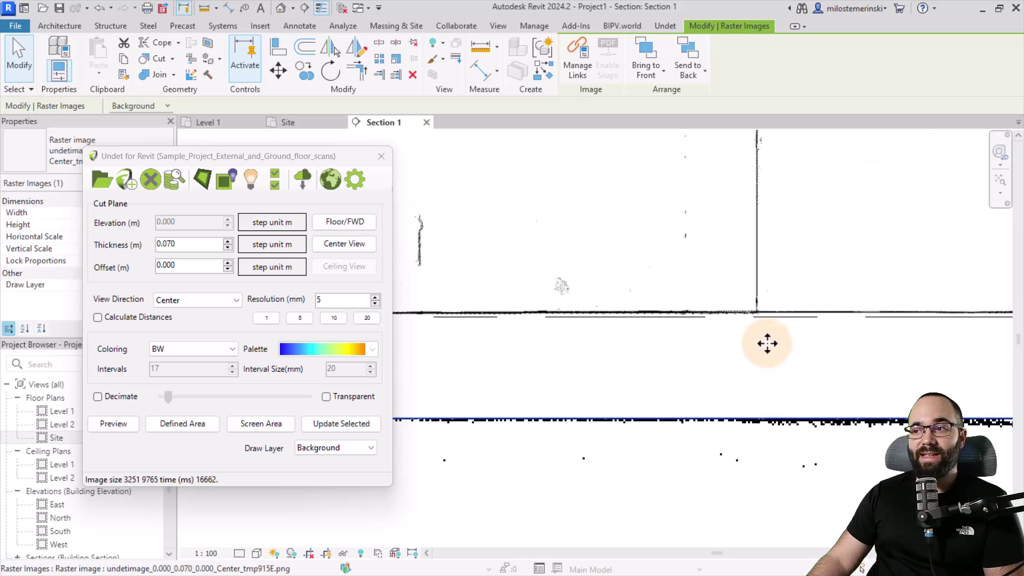
scroll(772, 317, down, 8)
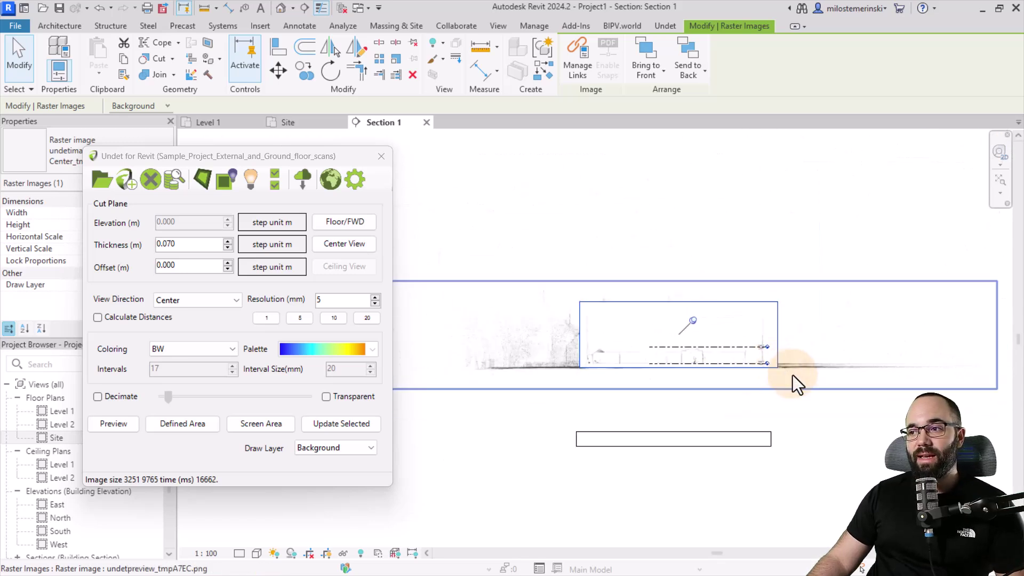
- Raise Level 2 to elevation 22853 to match the scan
click(815, 391)
scroll(734, 364, up, 4)
click(734, 364)
scroll(738, 363, up, 5)
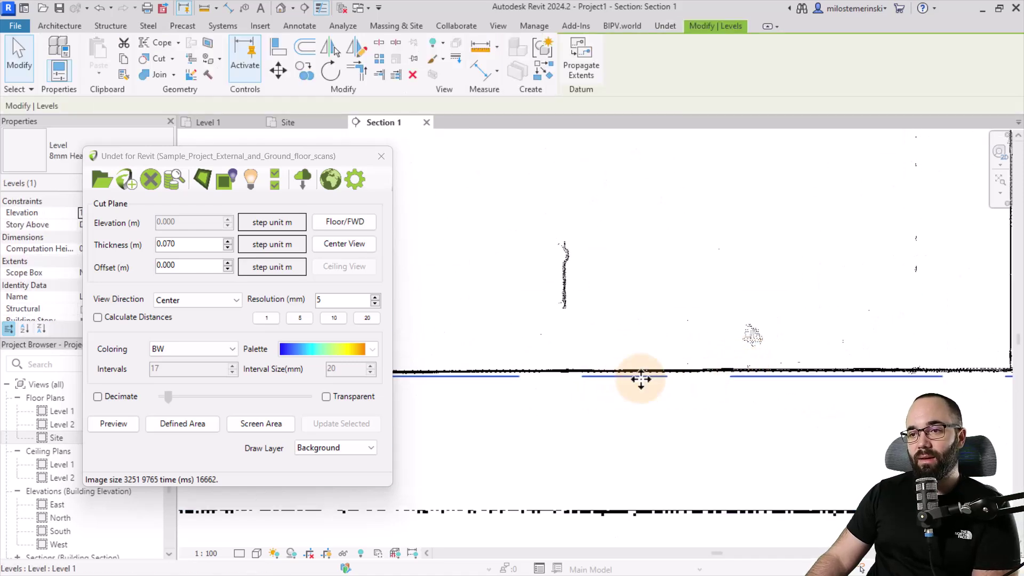
scroll(708, 393, down, 4)
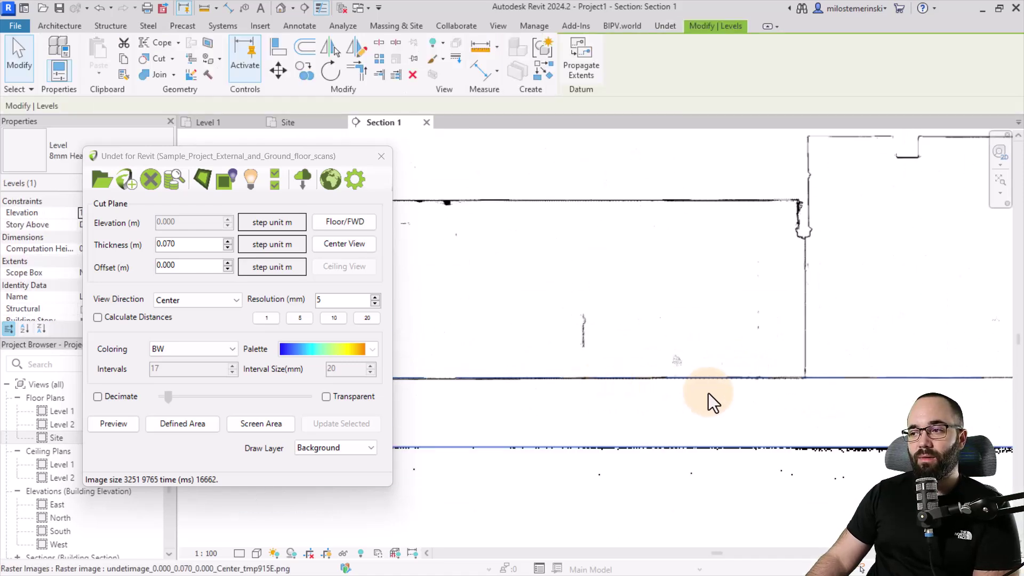
scroll(656, 362, up, 5)
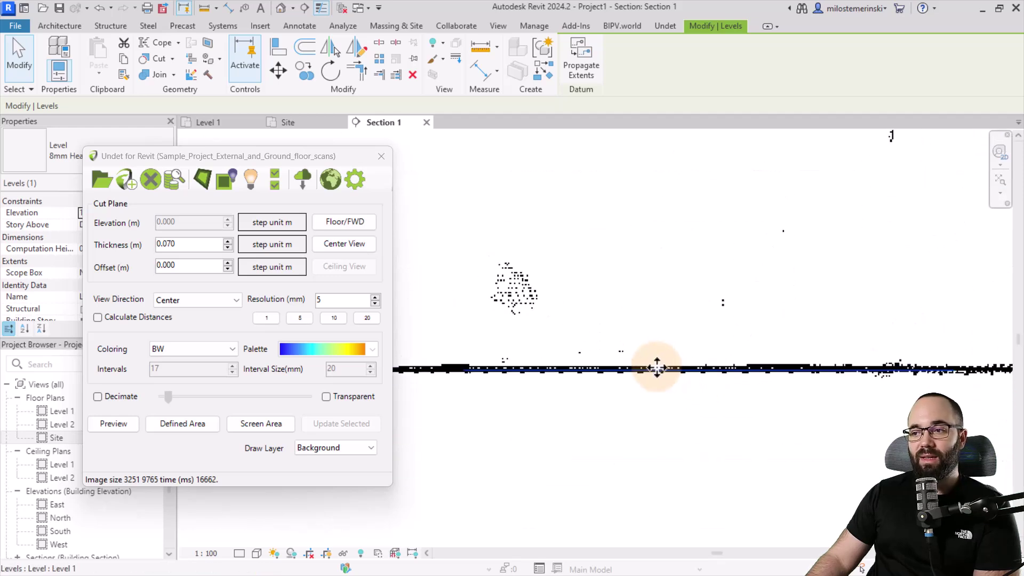
scroll(699, 380, down, 5)
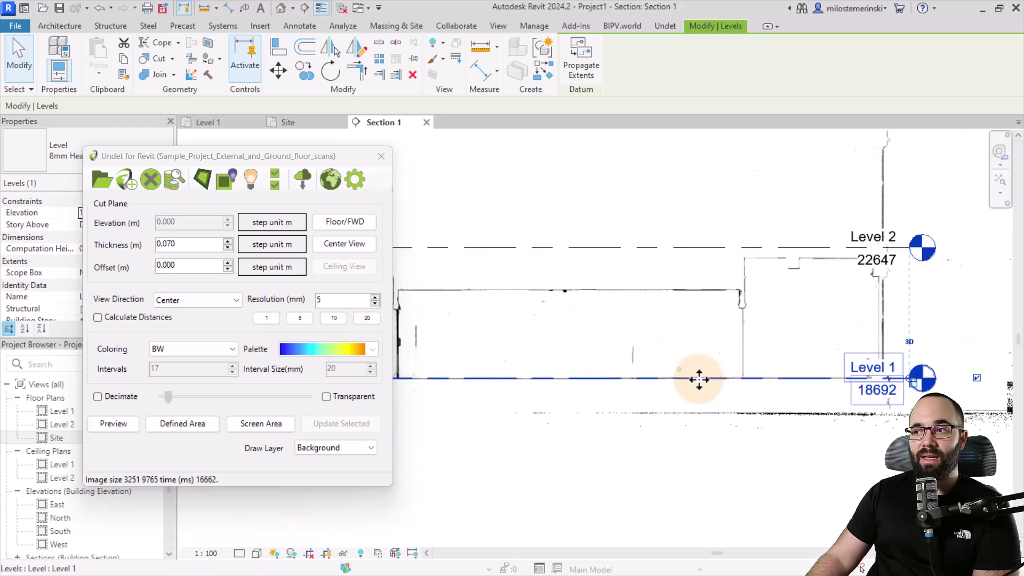
click(569, 308)
drag(568, 308, 568, 304)
scroll(711, 421, down, 3)
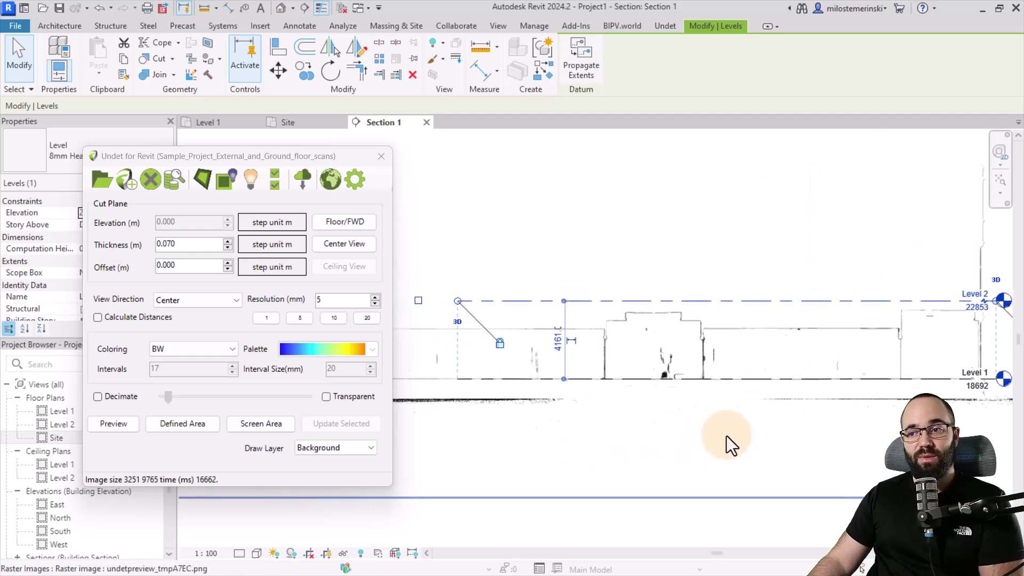
middle_drag(692, 444, 730, 501)
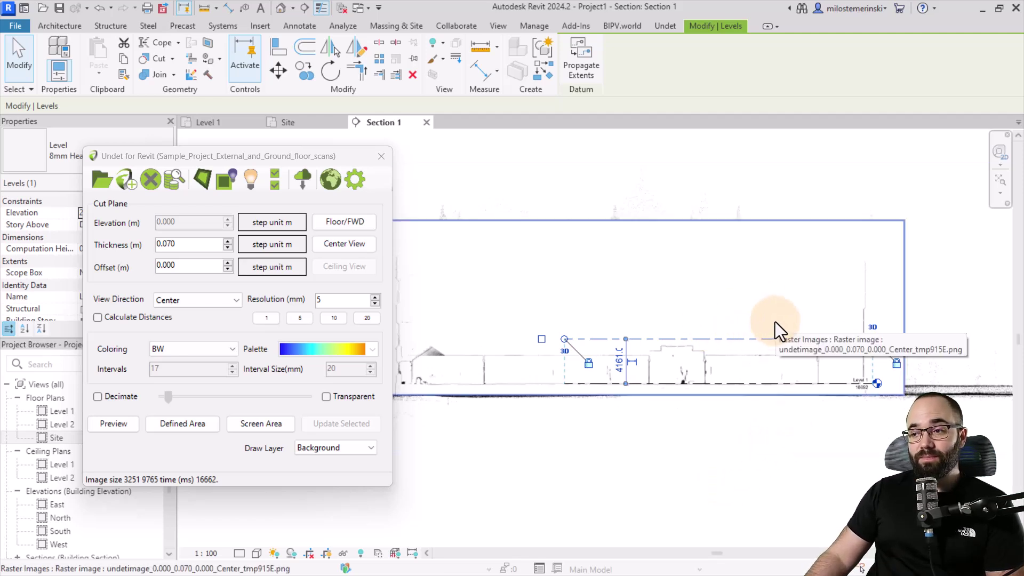
scroll(750, 314, down, 3)
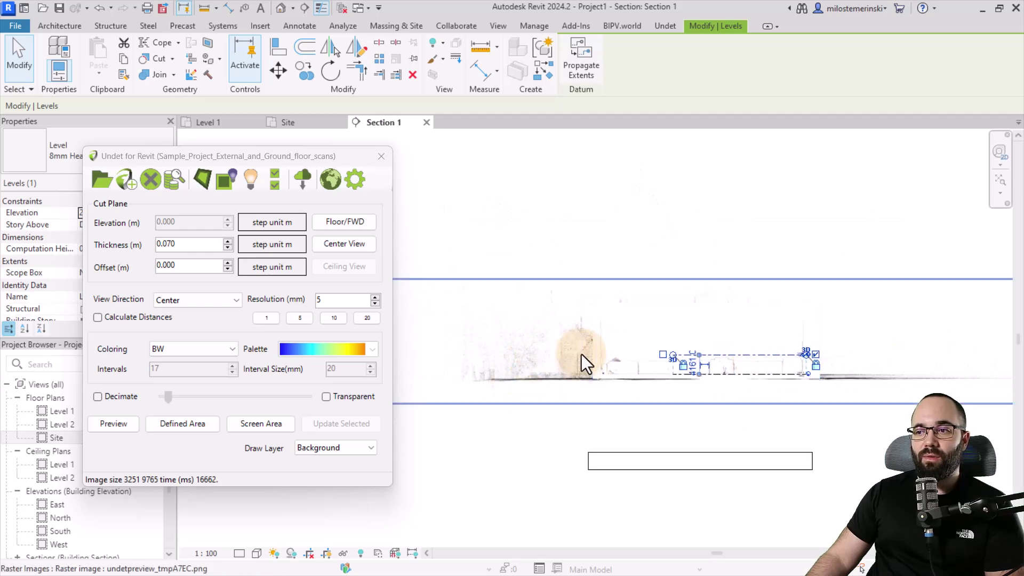
scroll(686, 350, up, 3)
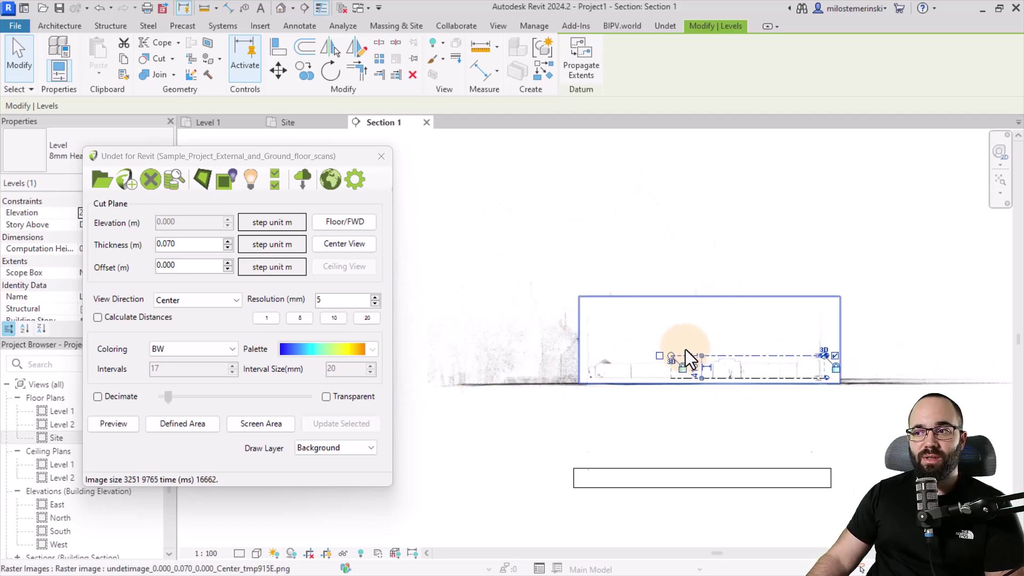
- Make the undetpreview_tmpA7EC preview raster invisible in Raster Manager
click(640, 309)
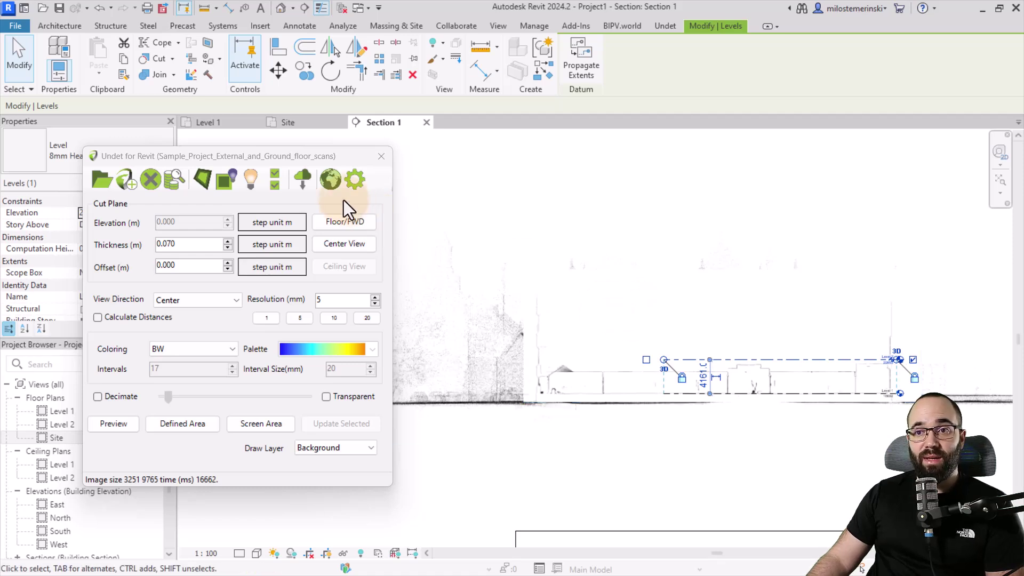
click(274, 181)
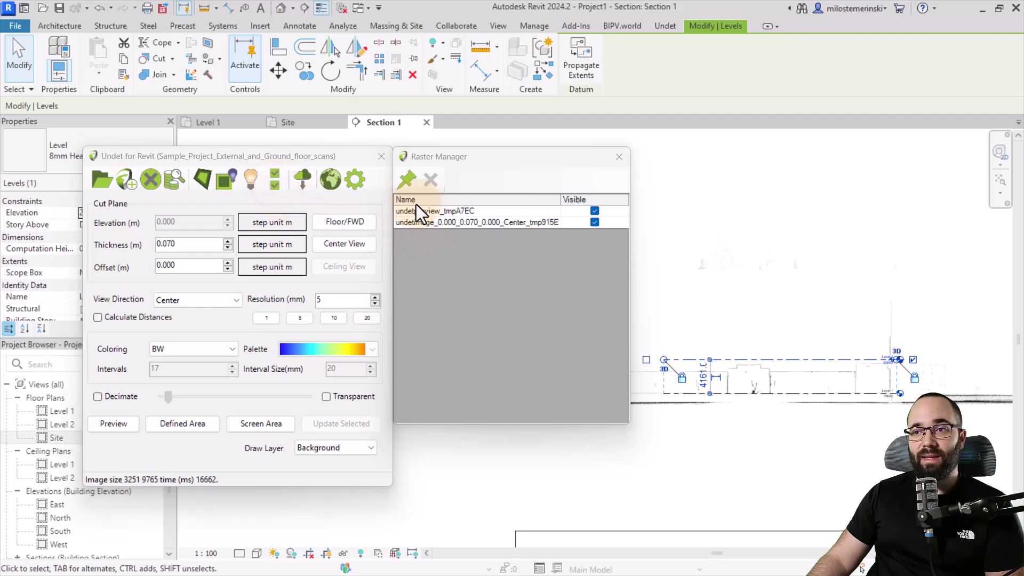
click(596, 212)
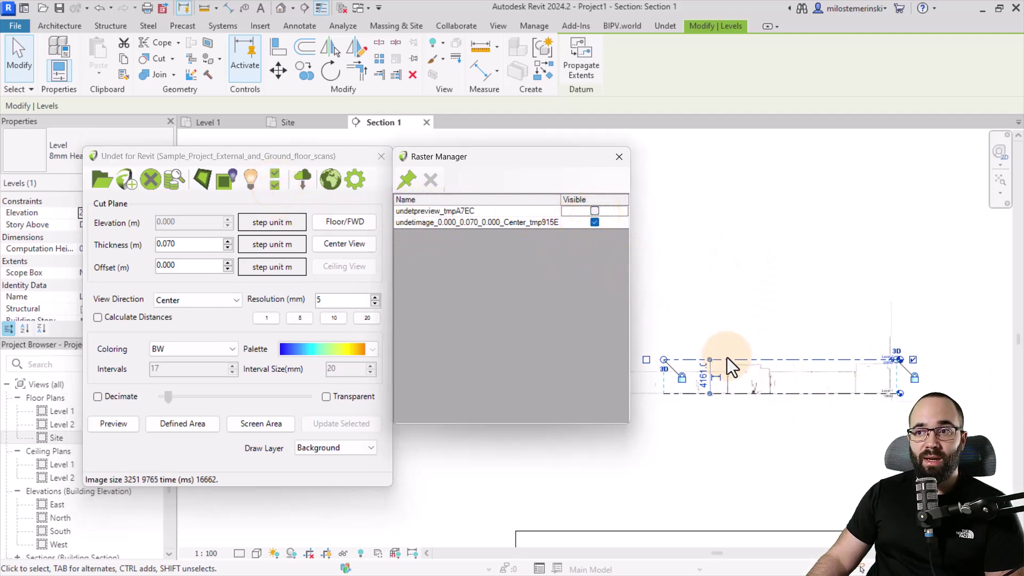
click(621, 161)
scroll(742, 421, down, 3)
middle_drag(724, 447, 704, 430)
scroll(689, 341, up, 3)
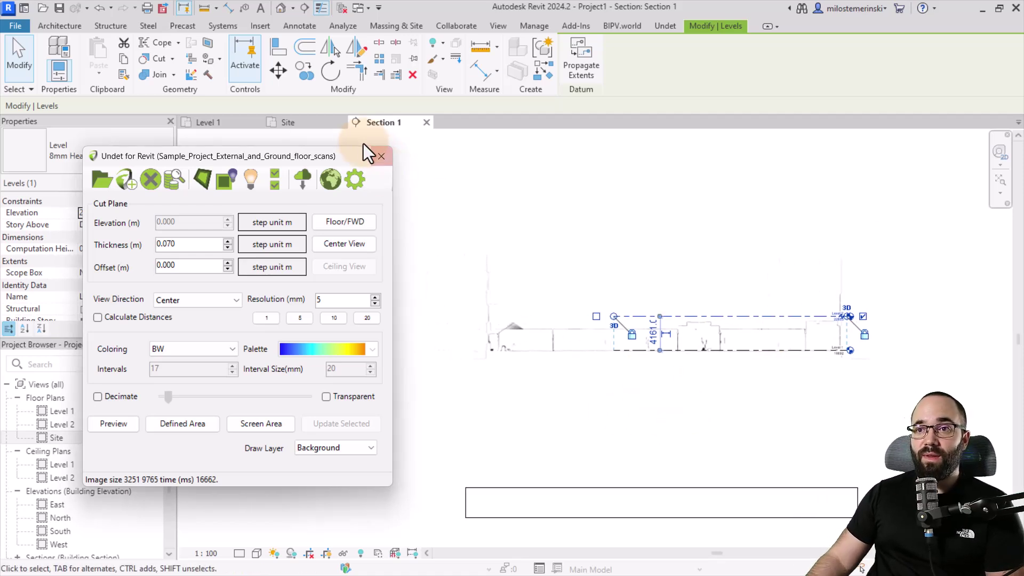
- Go to the Site floor plan and select the south elevation marker and point-cloud raster
click(305, 123)
scroll(641, 411, up, 2)
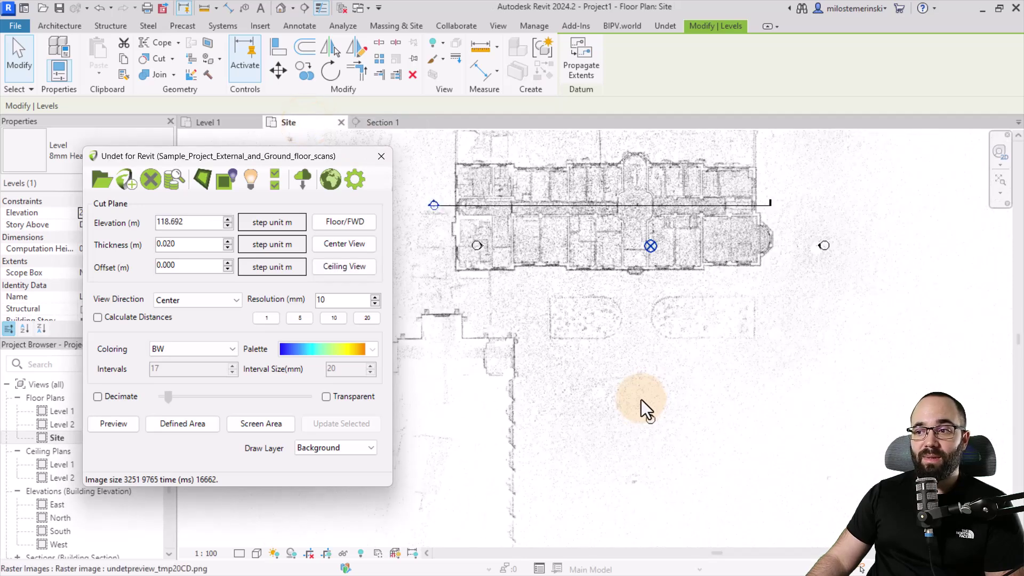
click(649, 414)
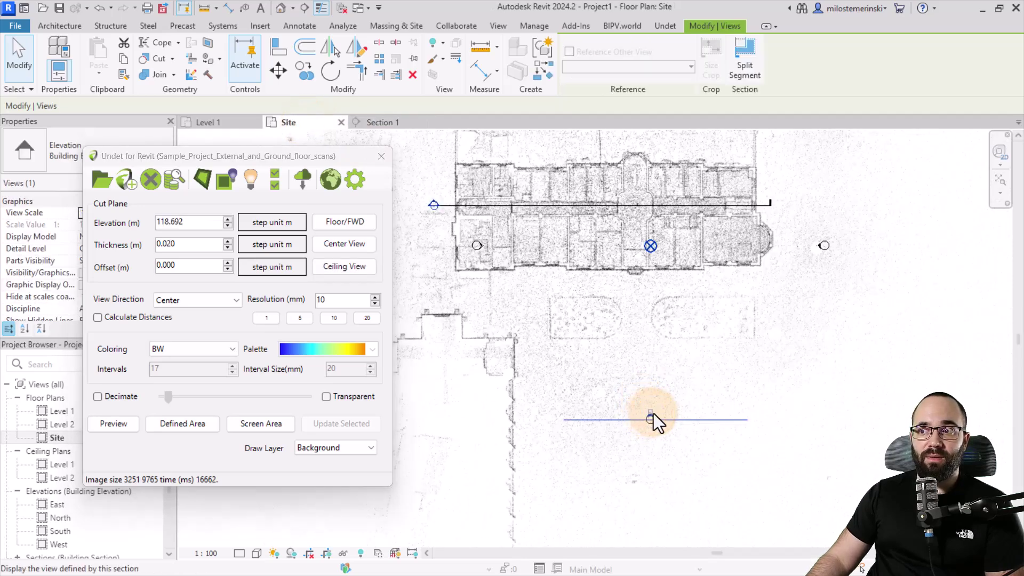
click(654, 472)
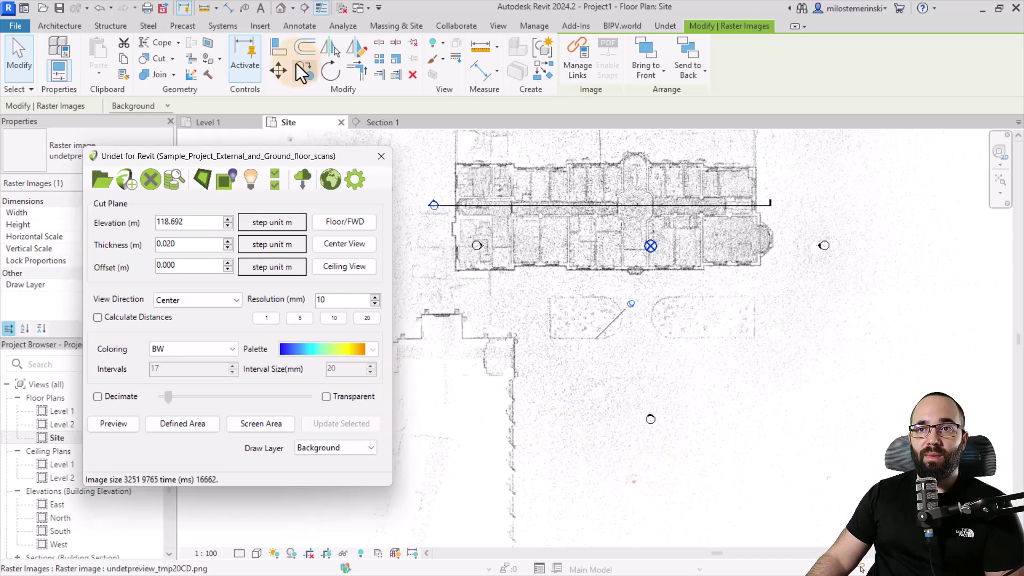
- Draw Section 2 west to east south of the building, nudge it south, and shorten its depth
click(310, 9)
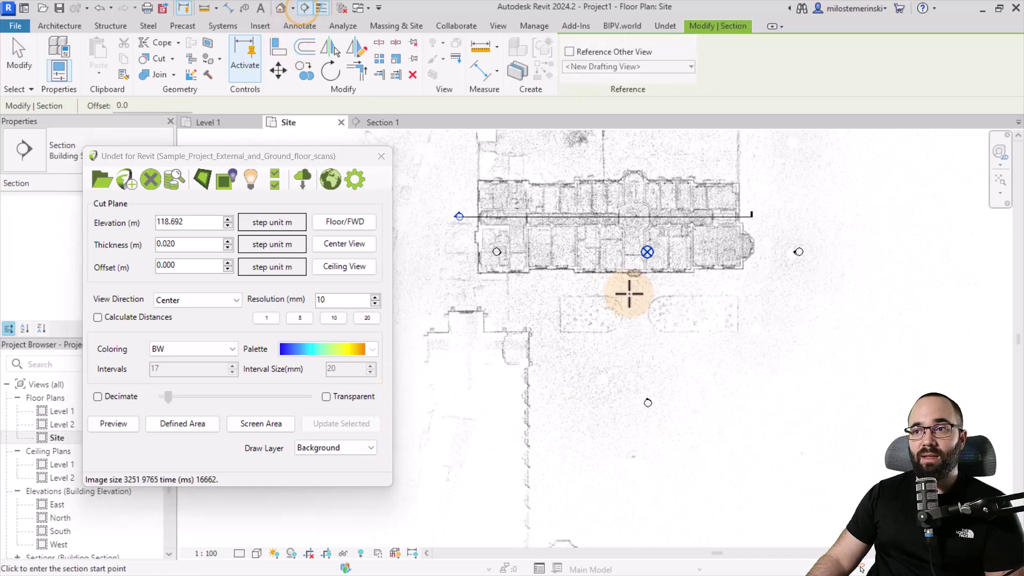
scroll(514, 279, up, 2)
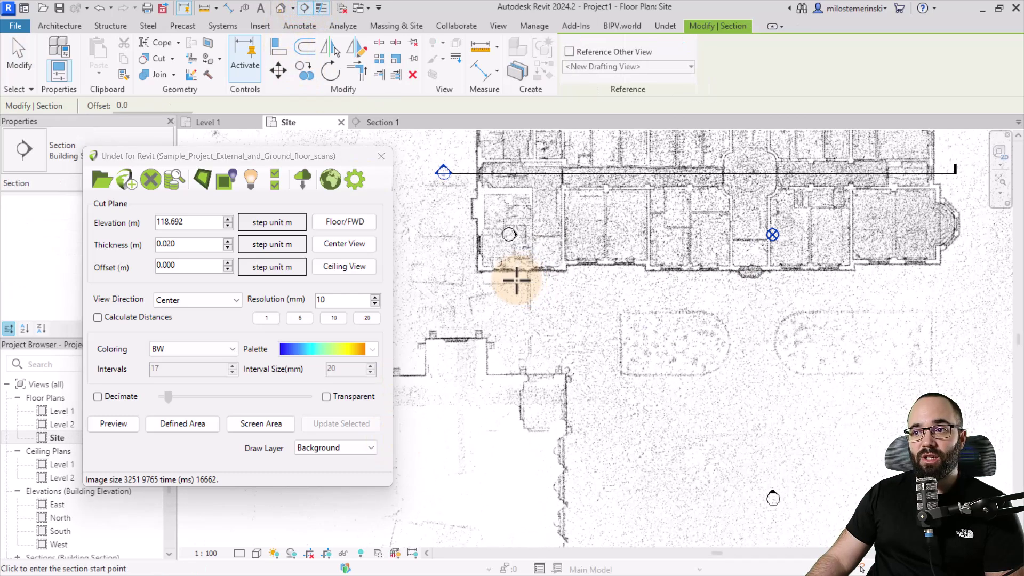
click(444, 280)
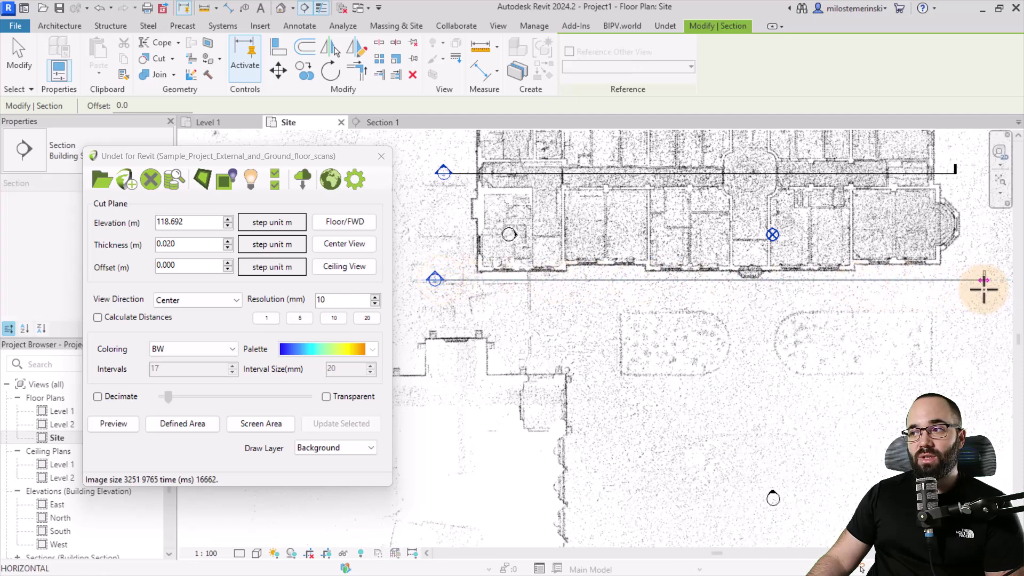
click(970, 280)
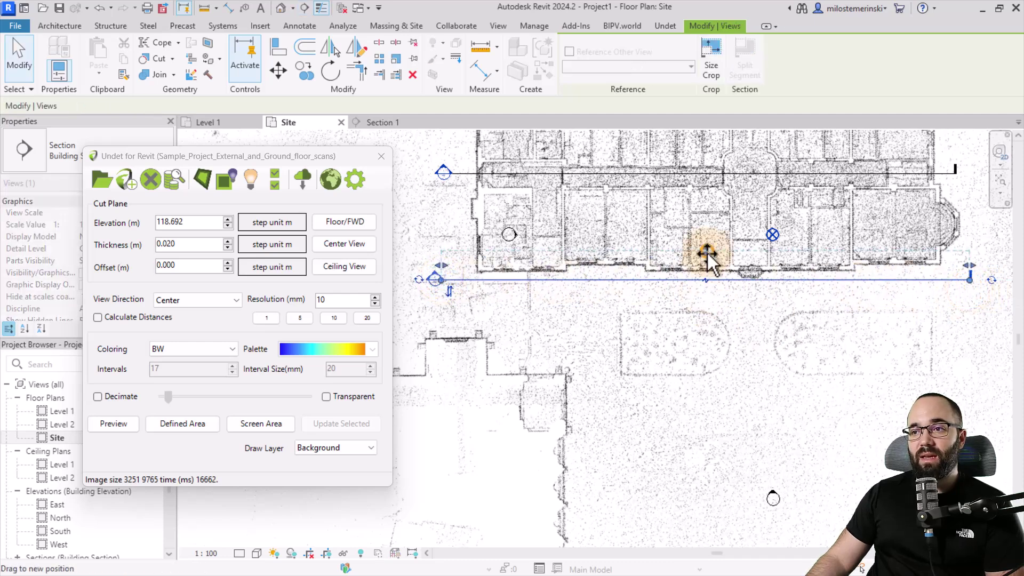
drag(715, 279, 715, 286)
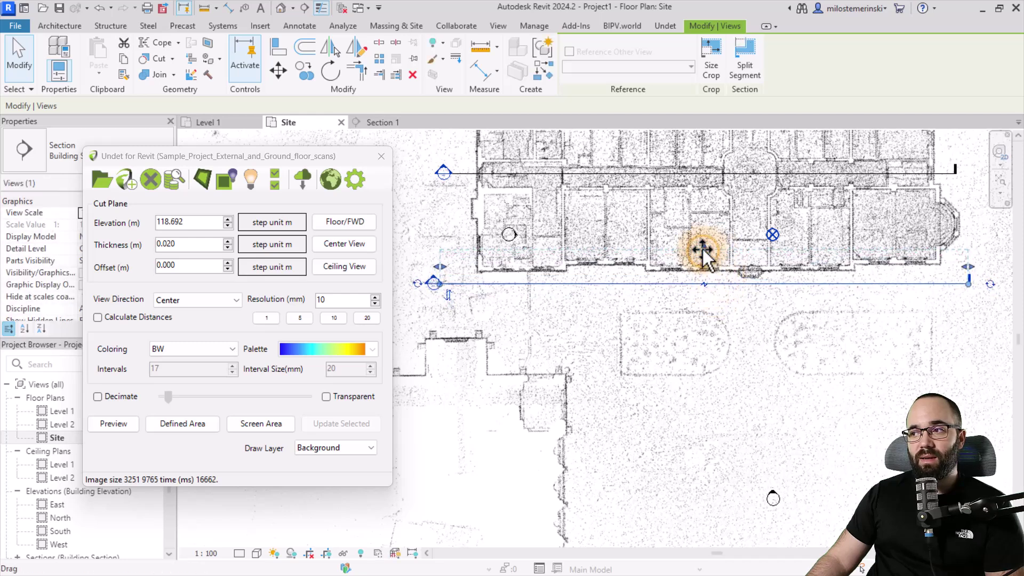
drag(704, 259, 698, 224)
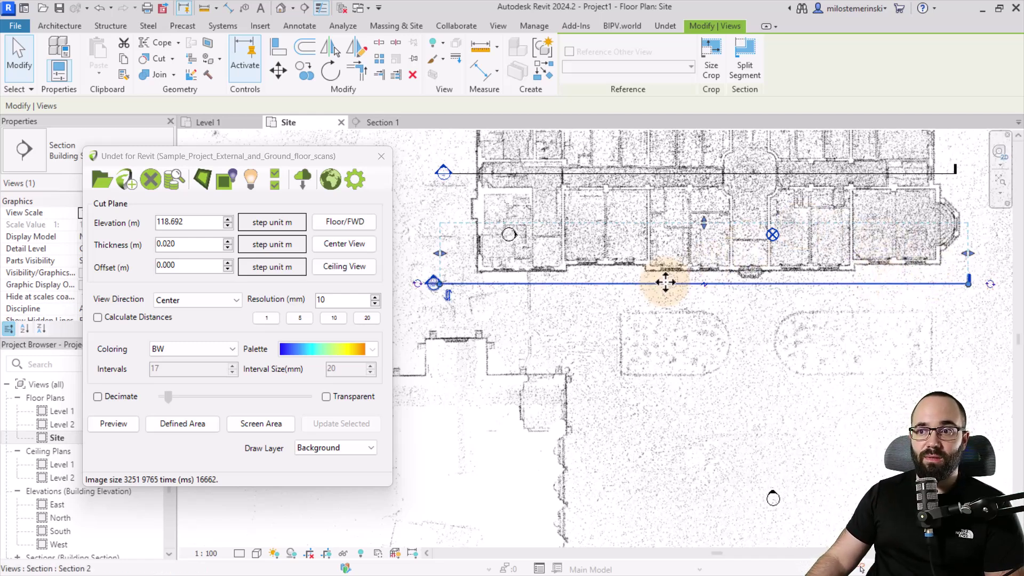
click(431, 272)
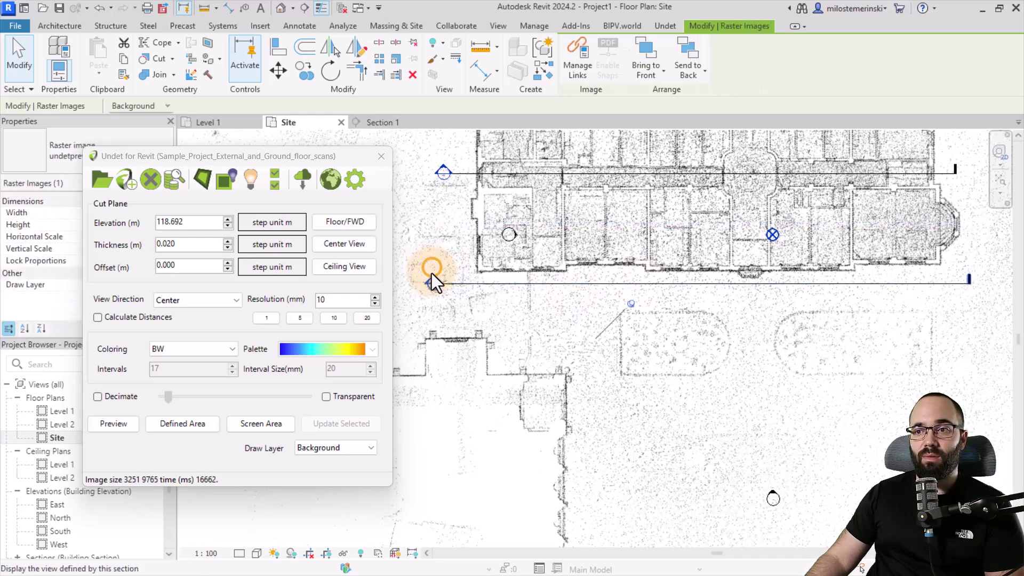
- Open the Section 2 view and pan it left
double_click(431, 280)
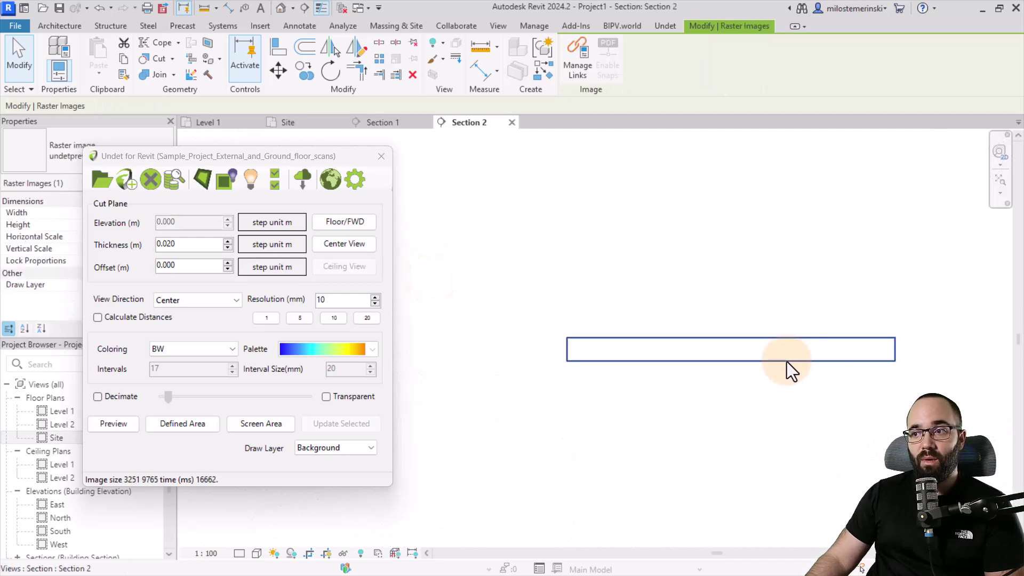
scroll(853, 365, up, 1)
middle_drag(888, 373, 847, 382)
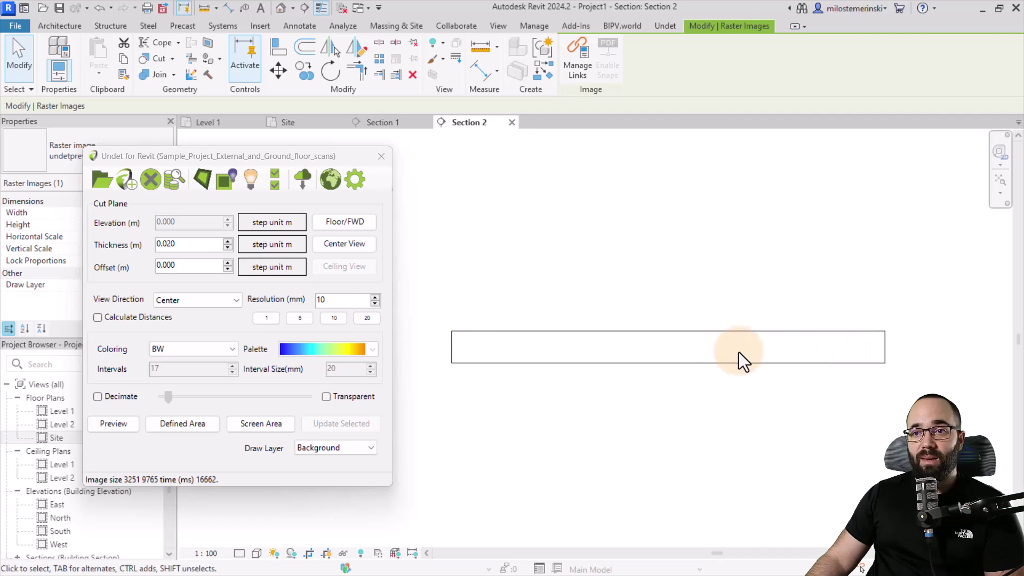
- Set the Undet cut to Floor/FWD, 10 mm resolution, Source colouring, with distances calculated
click(364, 222)
click(363, 222)
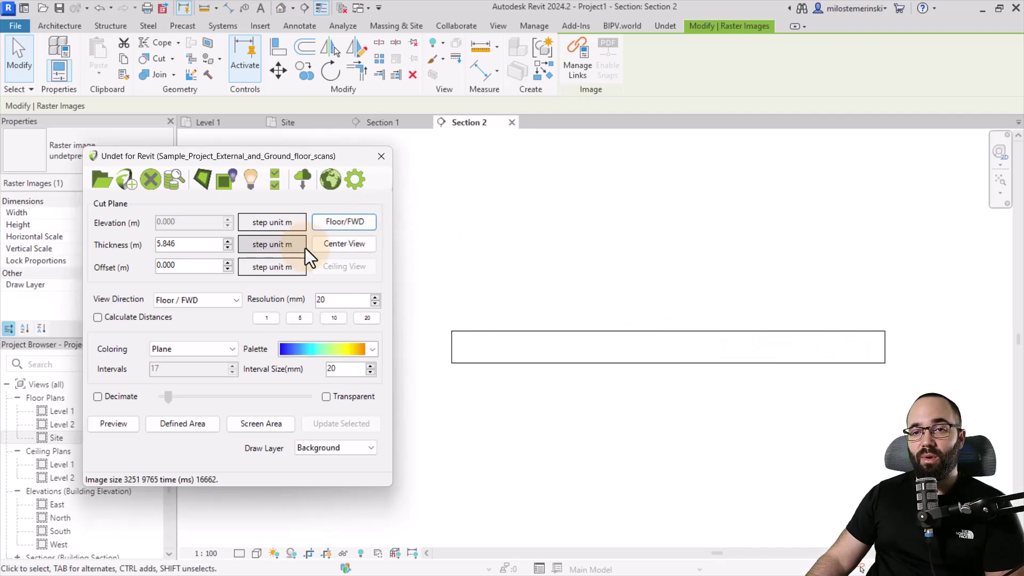
click(161, 247)
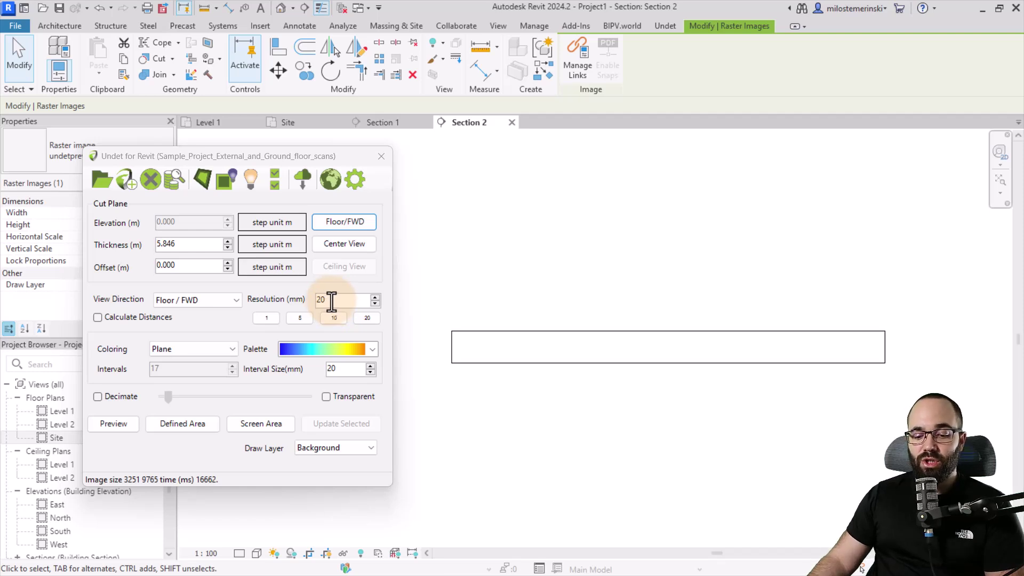
drag(333, 300, 294, 297)
click(331, 319)
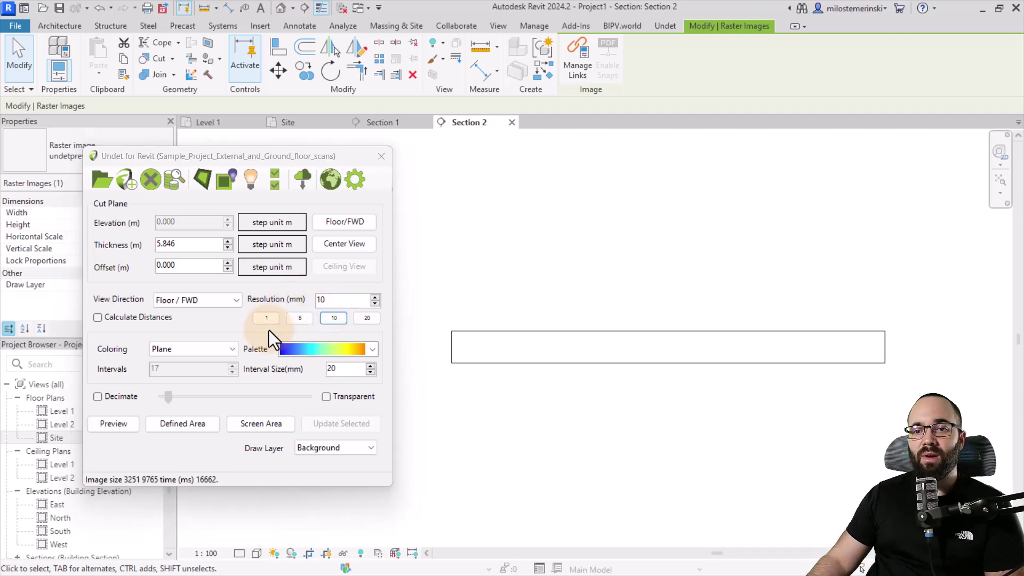
click(165, 350)
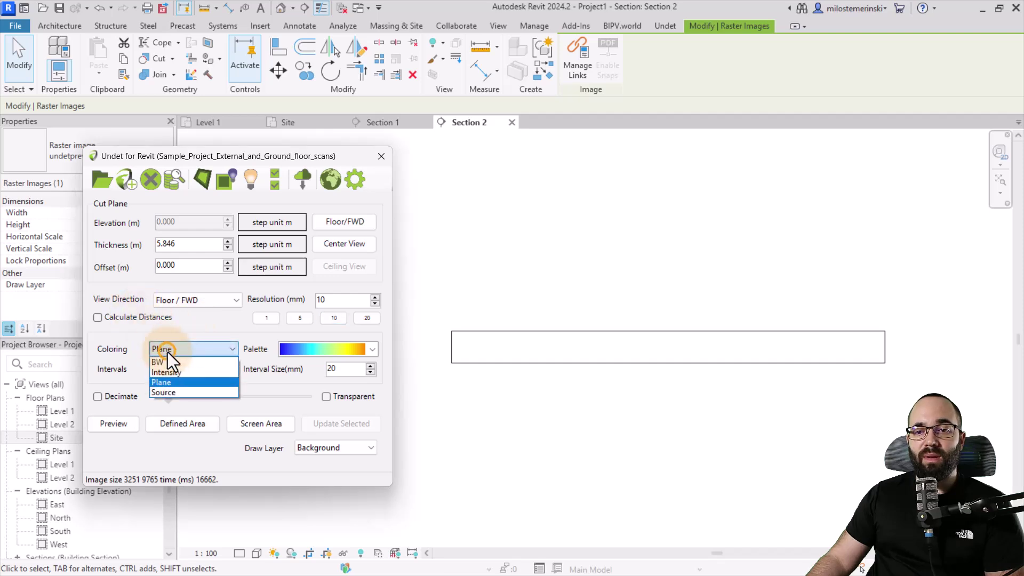
click(172, 391)
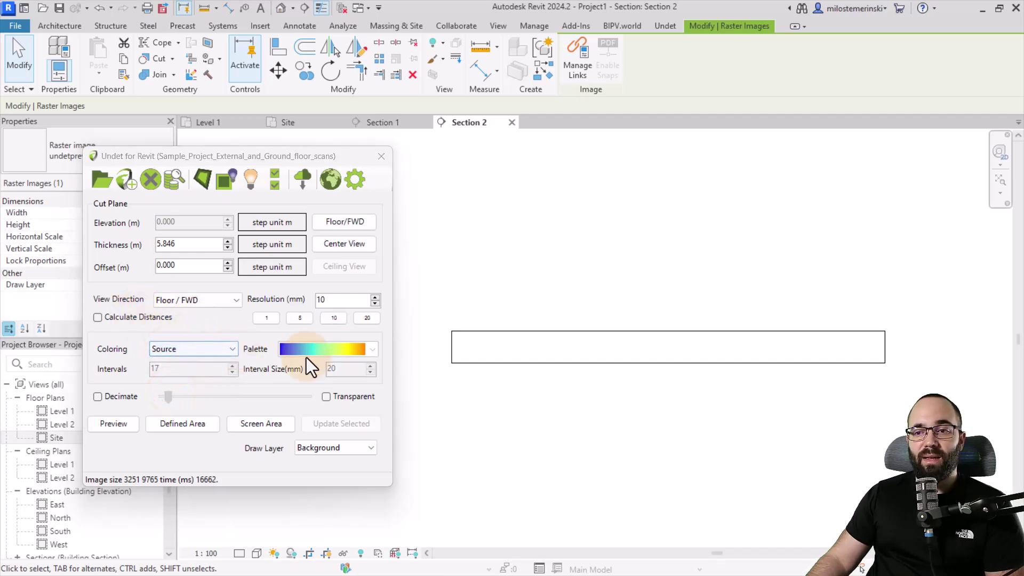
click(144, 321)
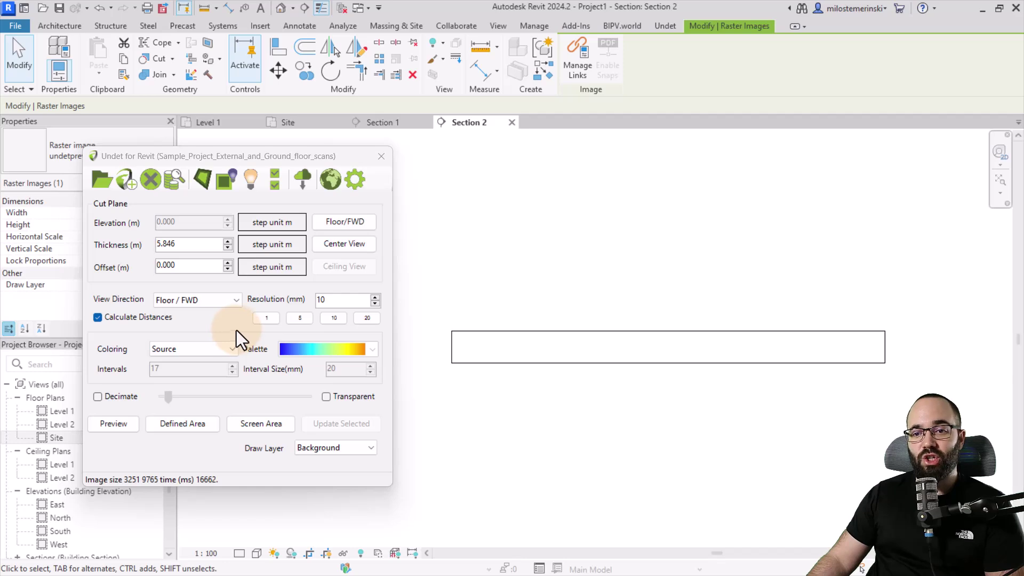
- Preview the section, then render a raster of the marked facade area
click(119, 430)
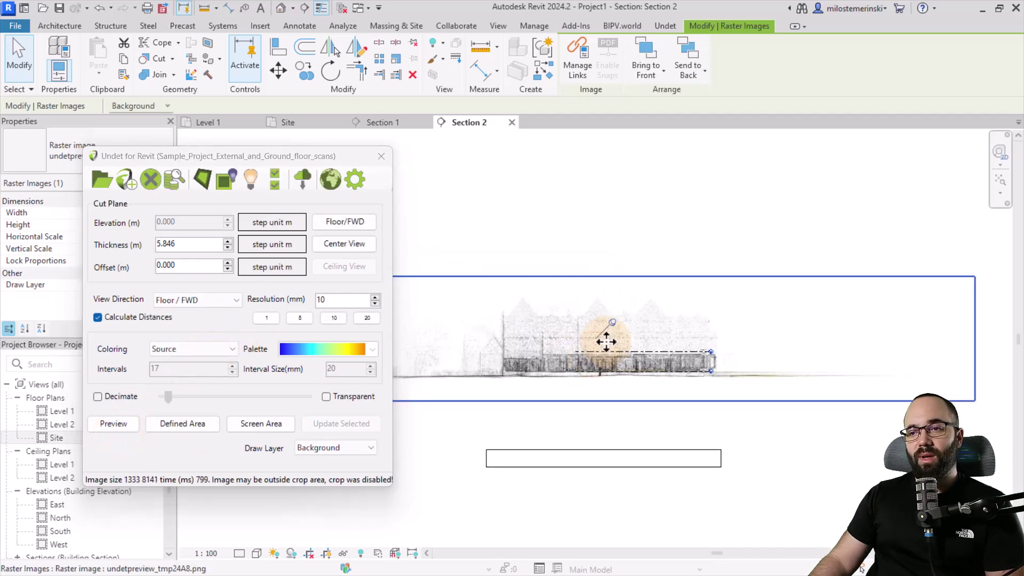
scroll(649, 390, up, 4)
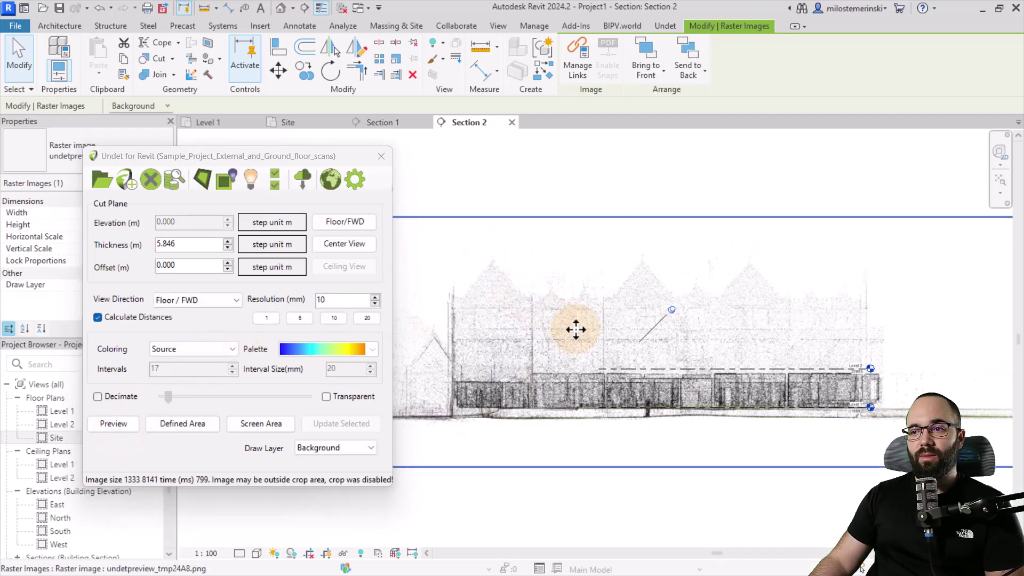
click(206, 430)
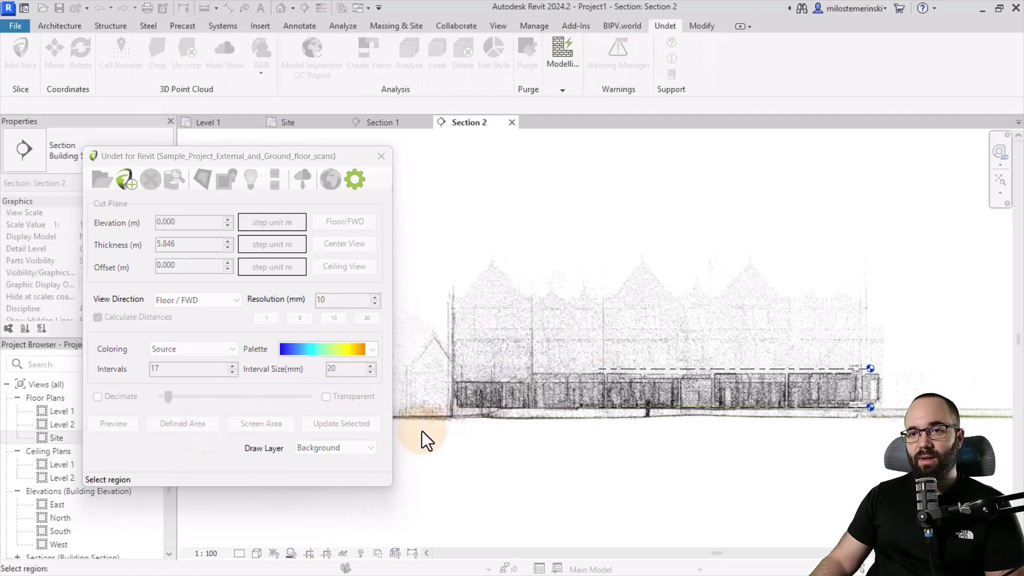
drag(435, 426, 894, 239)
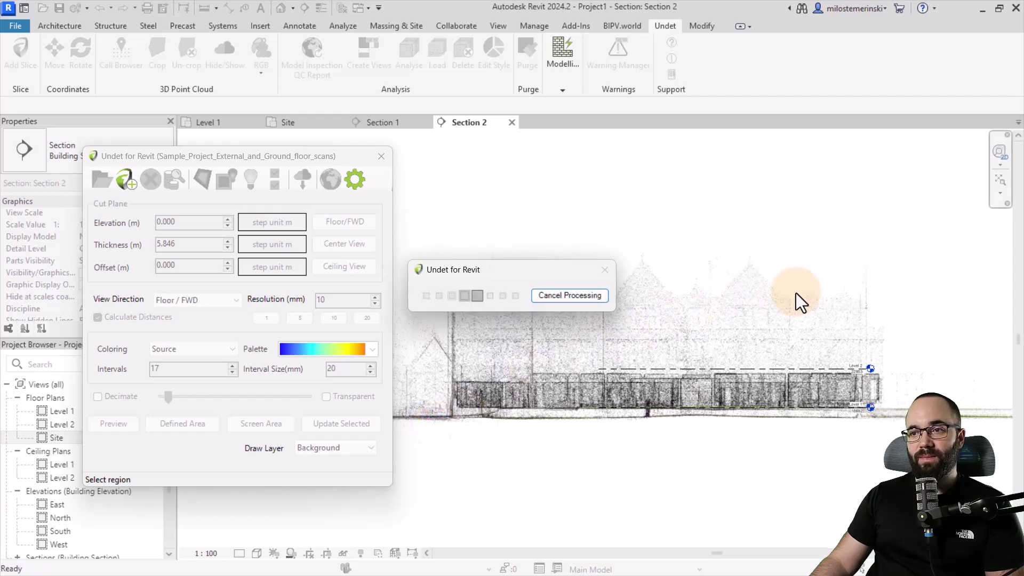
- Zoom and pan to inspect the 1864 x 4905-pixel south facade raster
scroll(778, 341, up, 6)
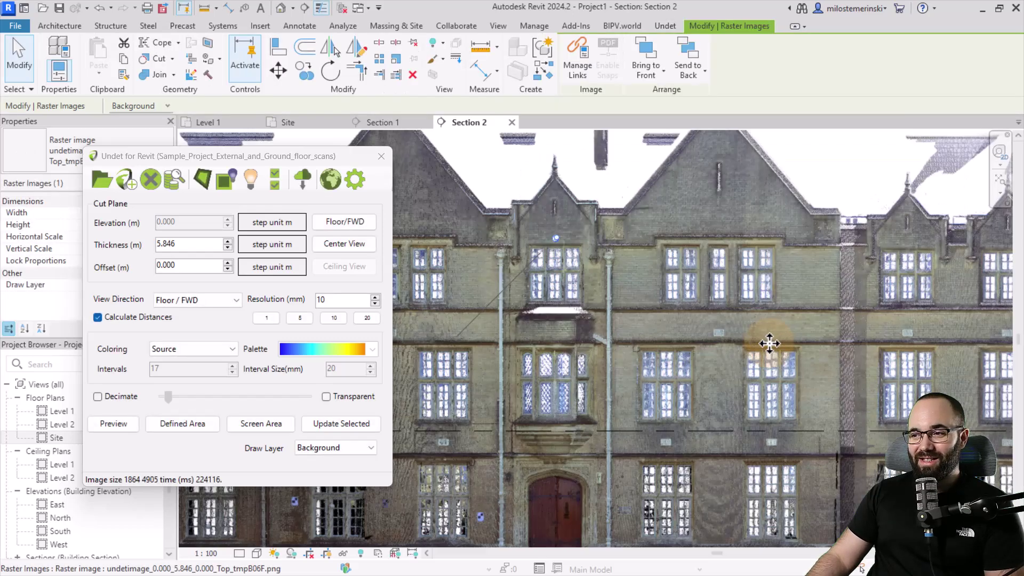
scroll(798, 338, down, 5)
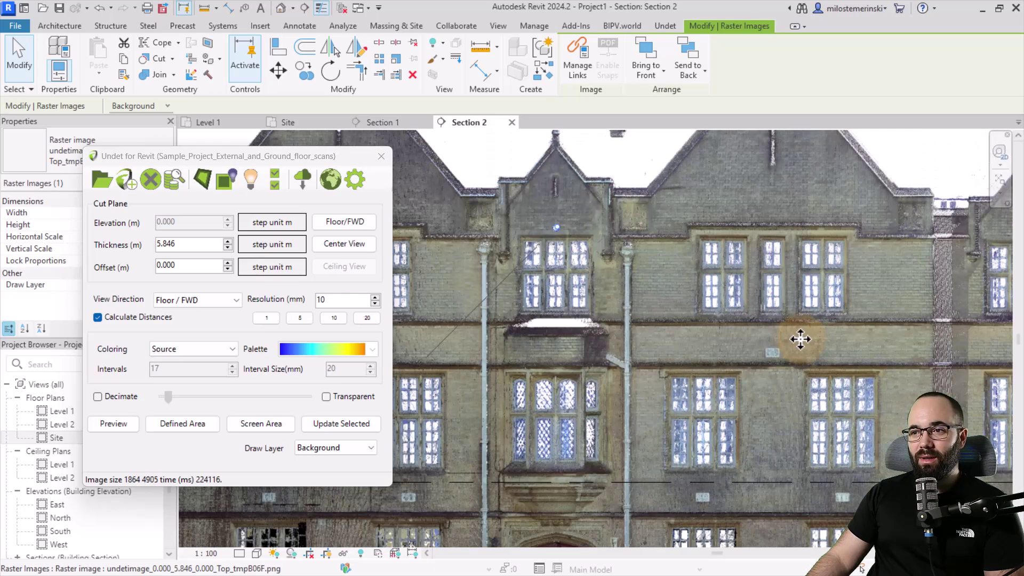
scroll(636, 371, up, 4)
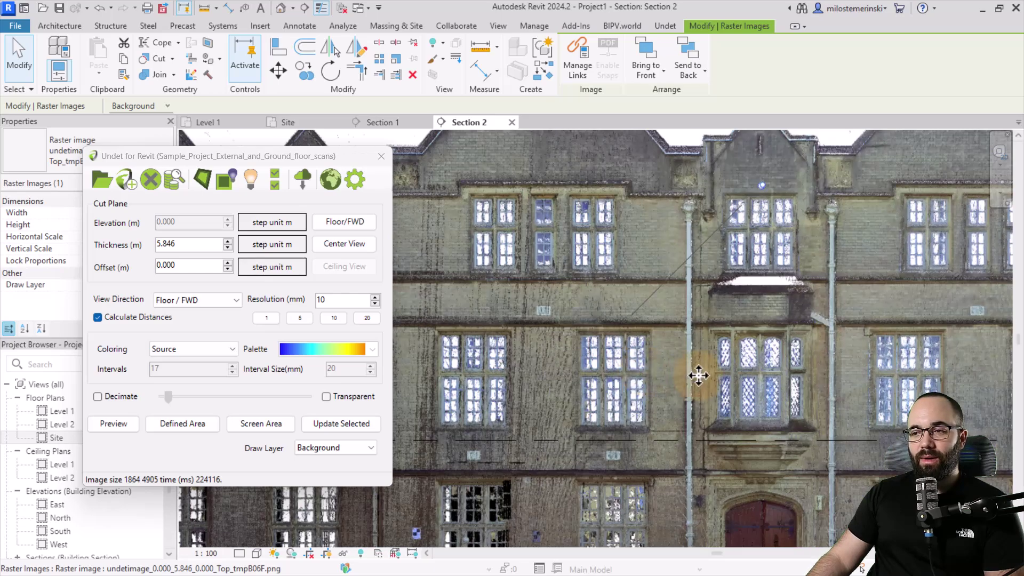
scroll(697, 370, down, 3)
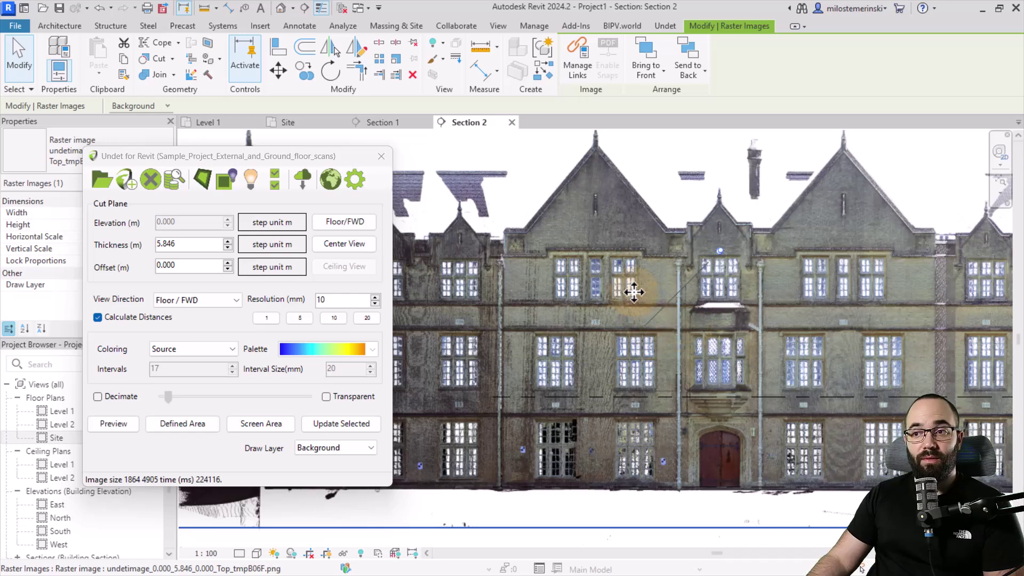
scroll(669, 318, down, 2)
middle_drag(426, 293, 516, 303)
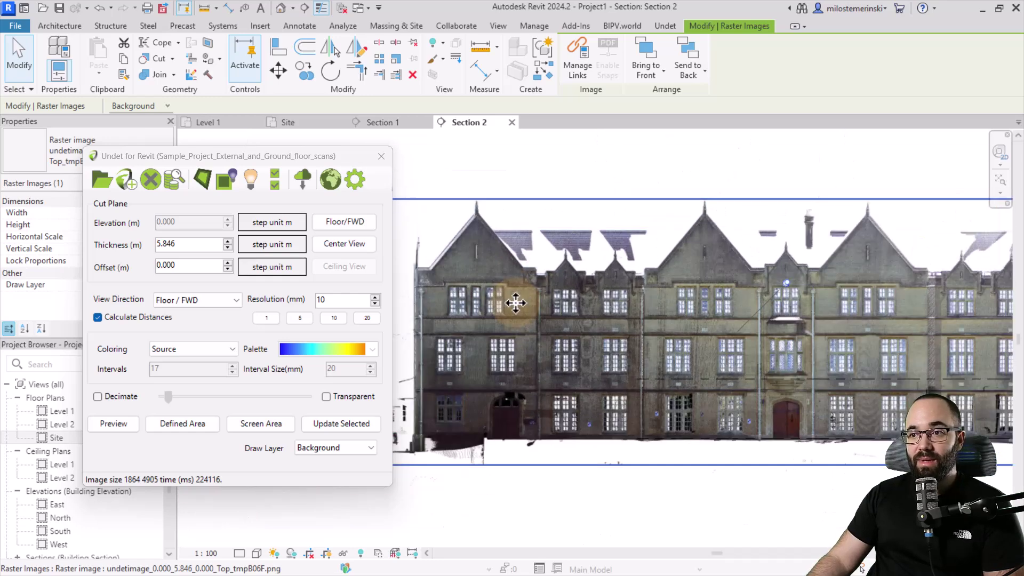
scroll(622, 317, up, 1)
scroll(750, 326, up, 1)
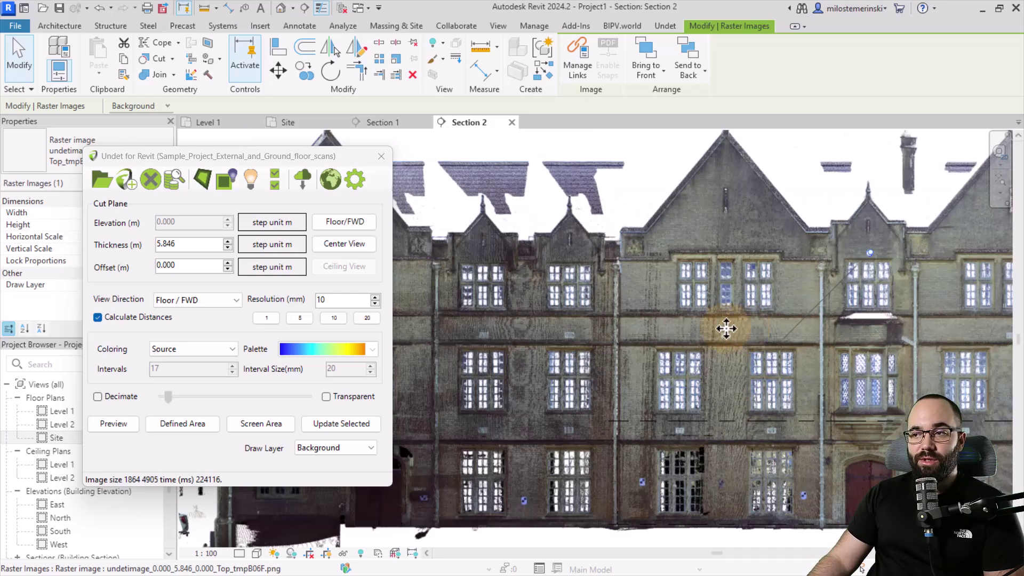
scroll(738, 327, up, 1)
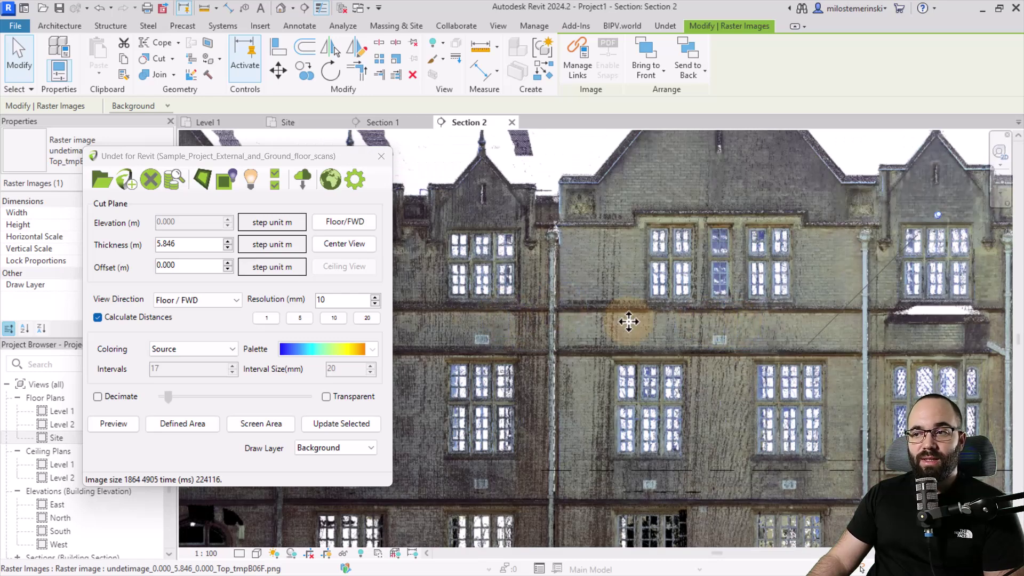
scroll(704, 279, up, 1)
scroll(686, 331, up, 1)
scroll(663, 400, up, 1)
scroll(590, 281, up, 1)
scroll(641, 373, up, 2)
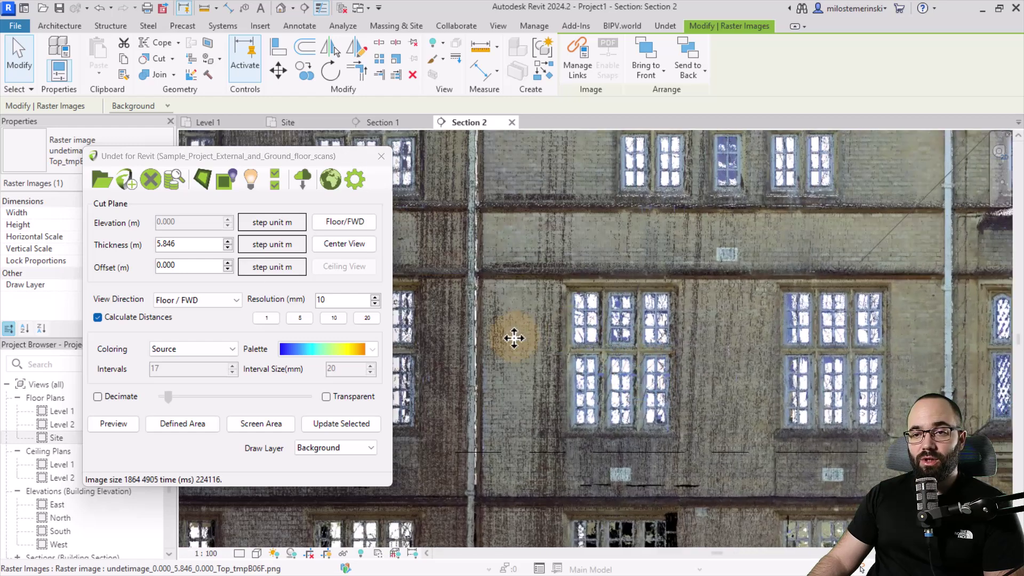
- Set resolution to 5 mm and rasterize only the area around the central facade window
double_click(318, 299)
click(299, 319)
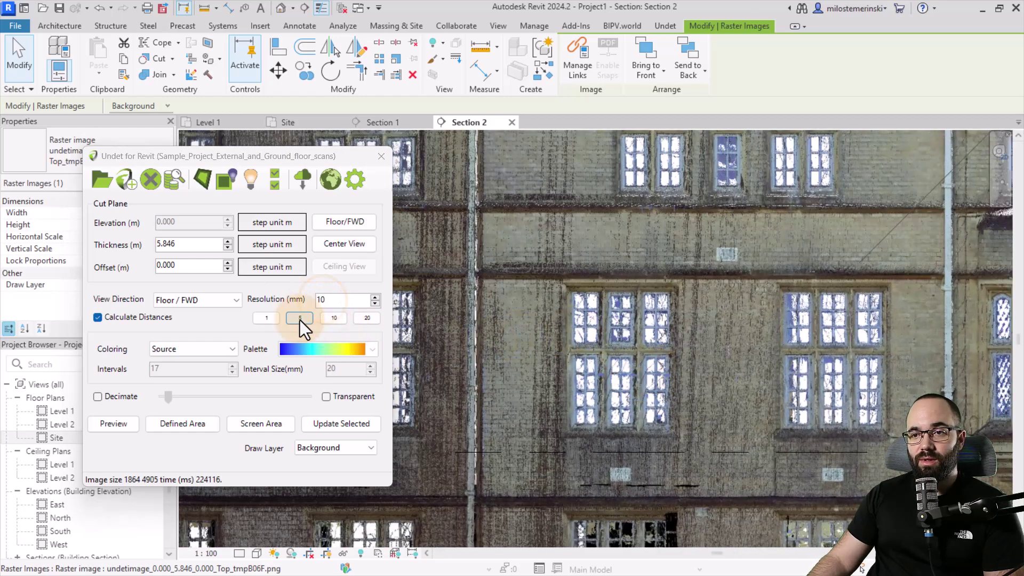
click(603, 297)
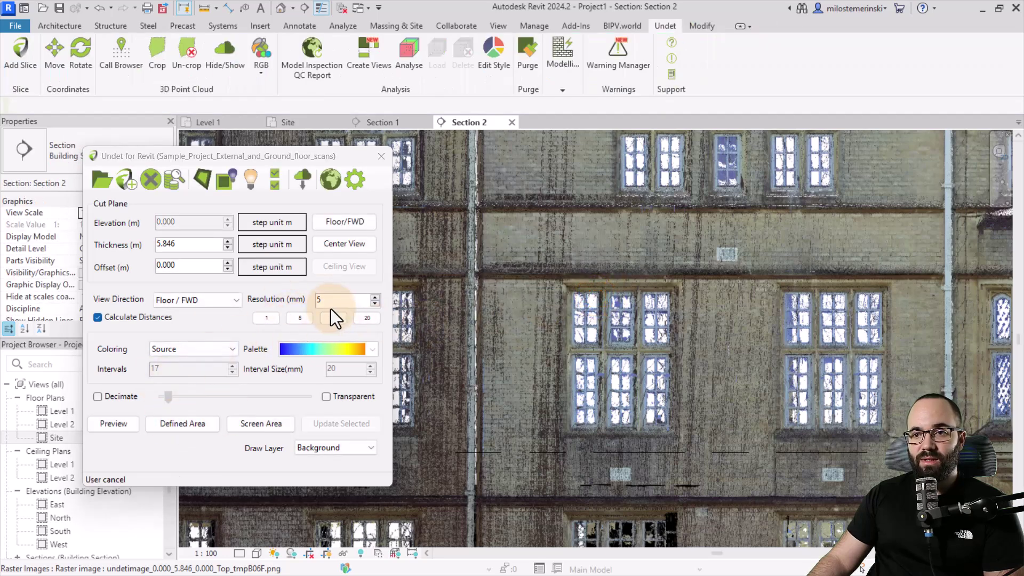
click(190, 428)
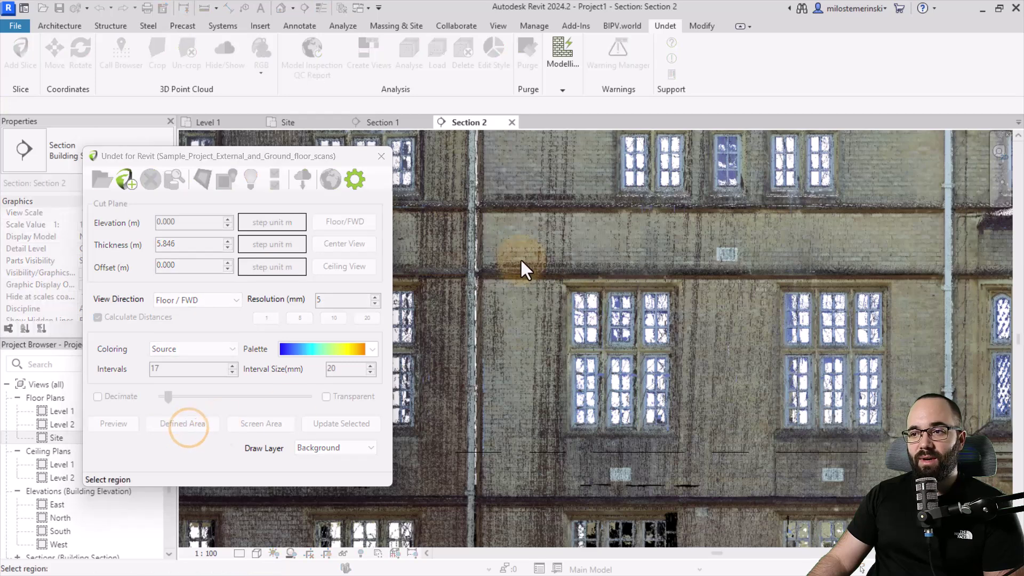
click(709, 461)
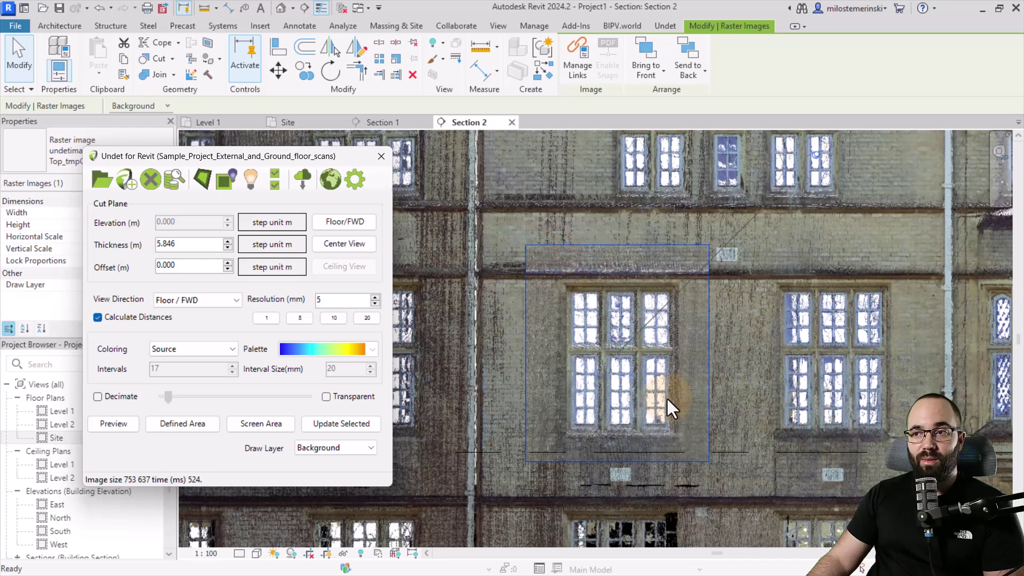
- Zoom out to check the 753 x 637-pixel window detail raster
scroll(667, 398, down, 6)
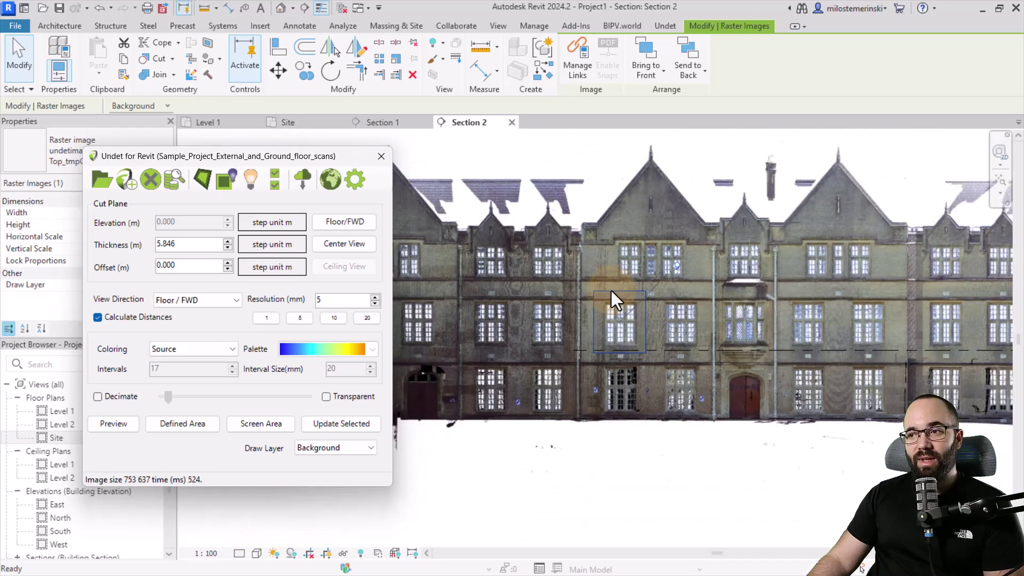
scroll(614, 298, down, 1)
click(662, 448)
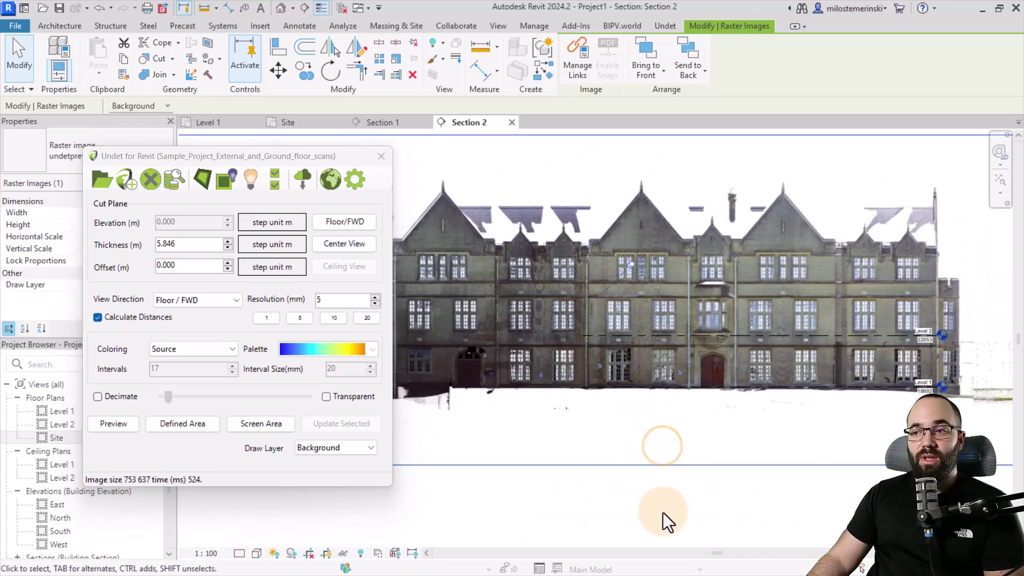
scroll(623, 270, up, 3)
scroll(656, 299, up, 3)
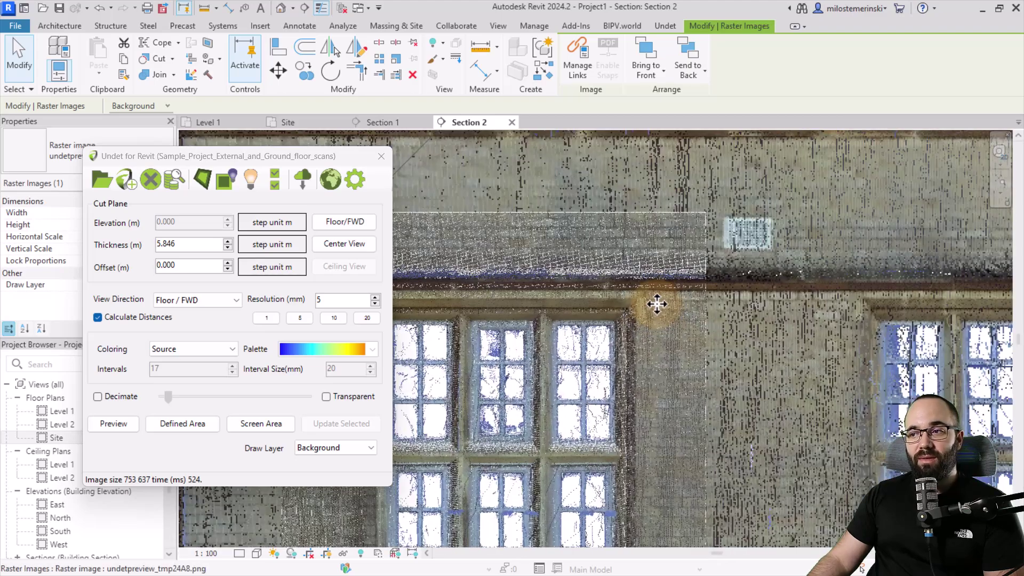
scroll(679, 290, down, 2)
scroll(662, 384, down, 3)
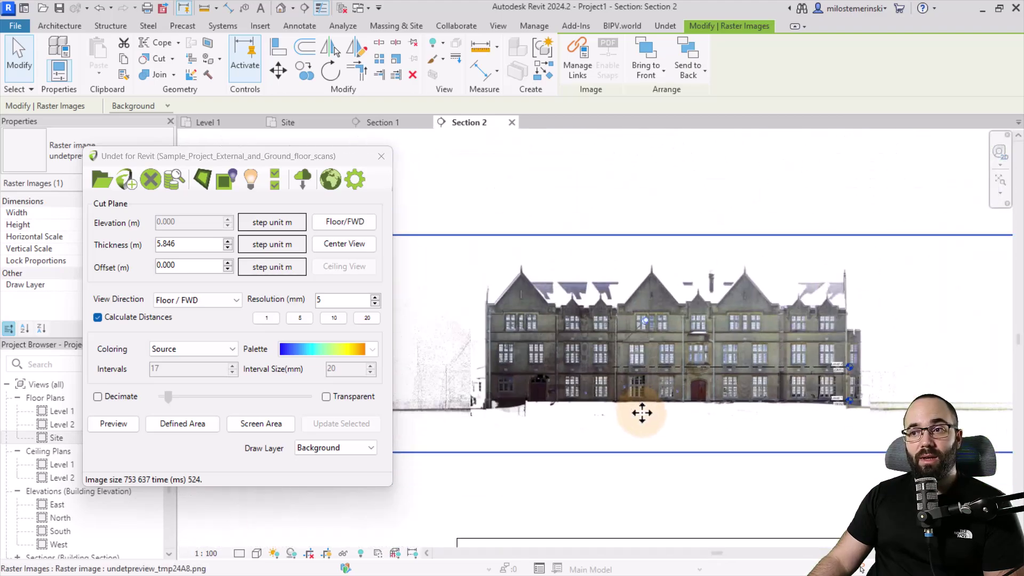
scroll(658, 425, up, 1)
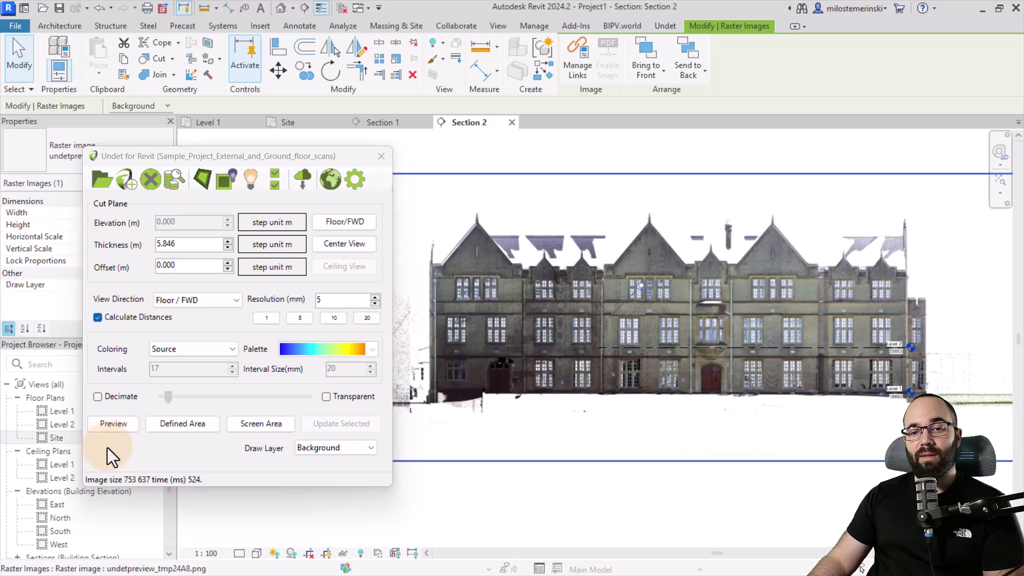
- Open the Level 1 ceiling plan and preview the scan with the Ceiling View cut
double_click(55, 463)
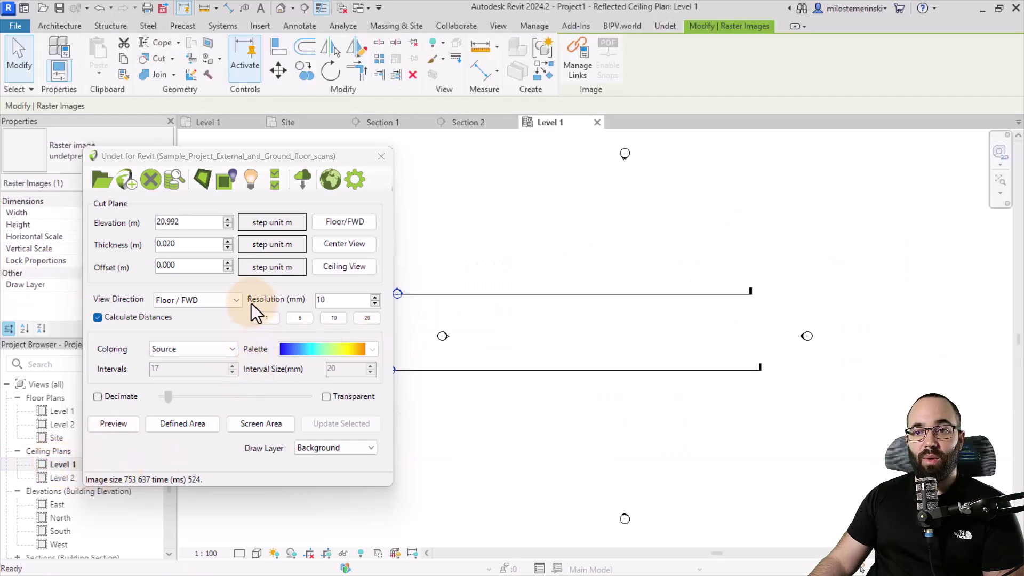
click(345, 267)
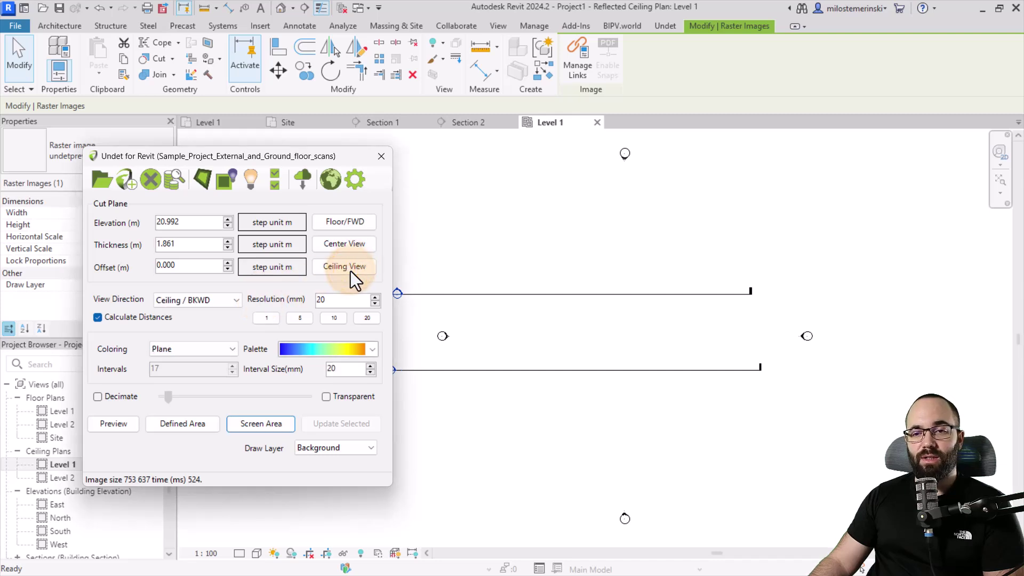
click(120, 429)
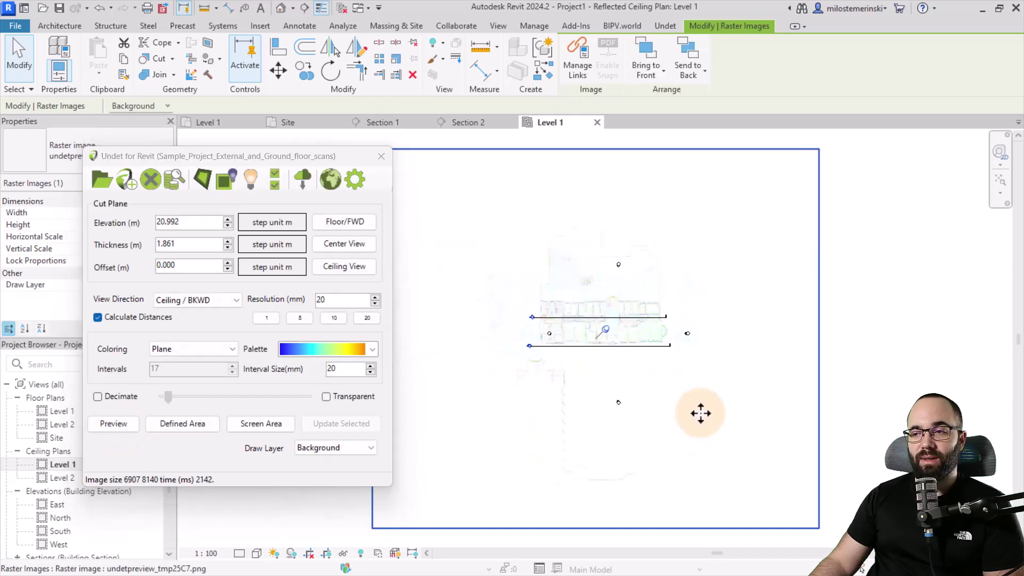
scroll(644, 325, up, 5)
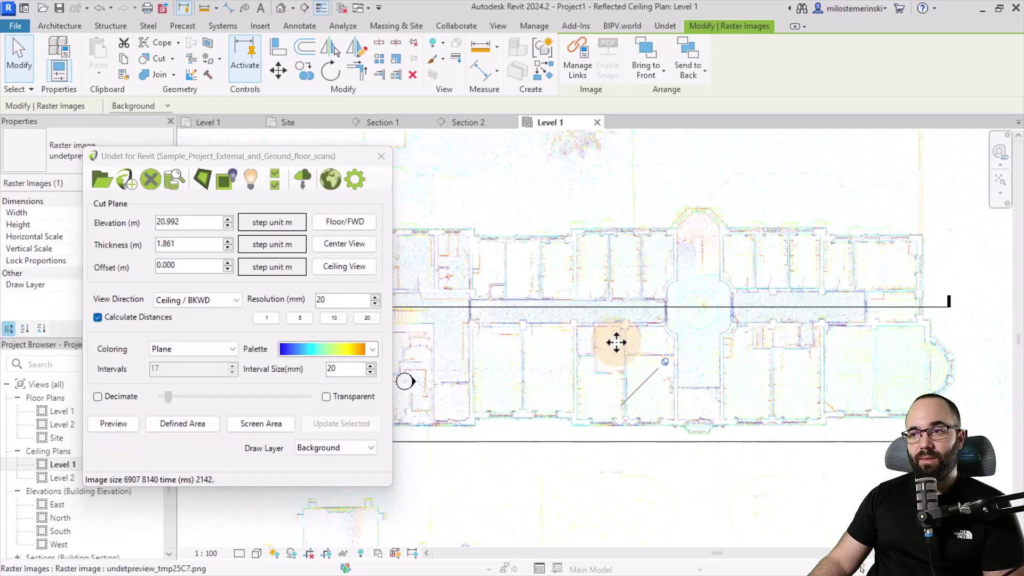
middle_drag(609, 294, 663, 341)
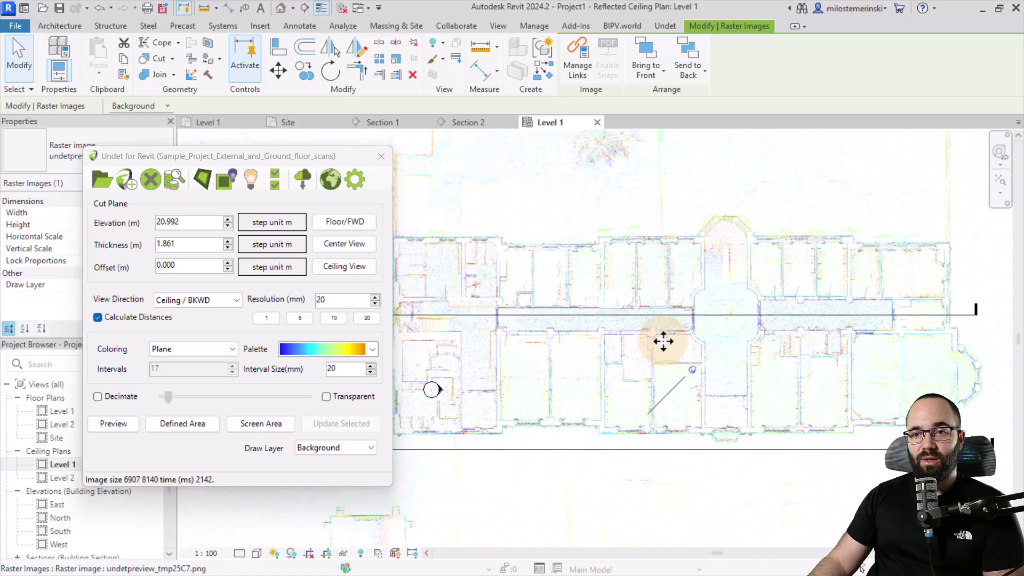
- Set the resolution back to 10 mm and keep Plane colouring
click(341, 317)
click(160, 424)
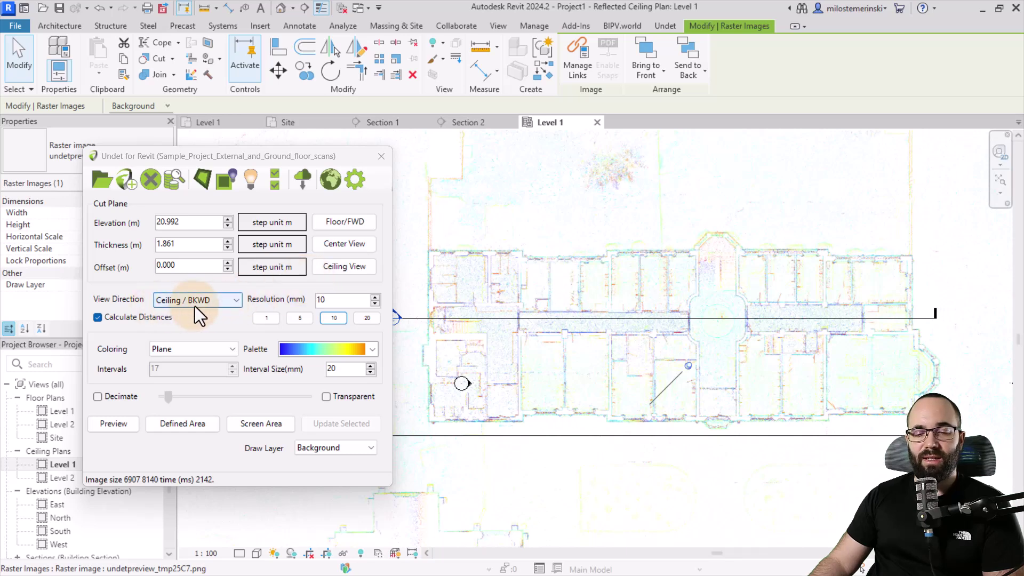
click(198, 351)
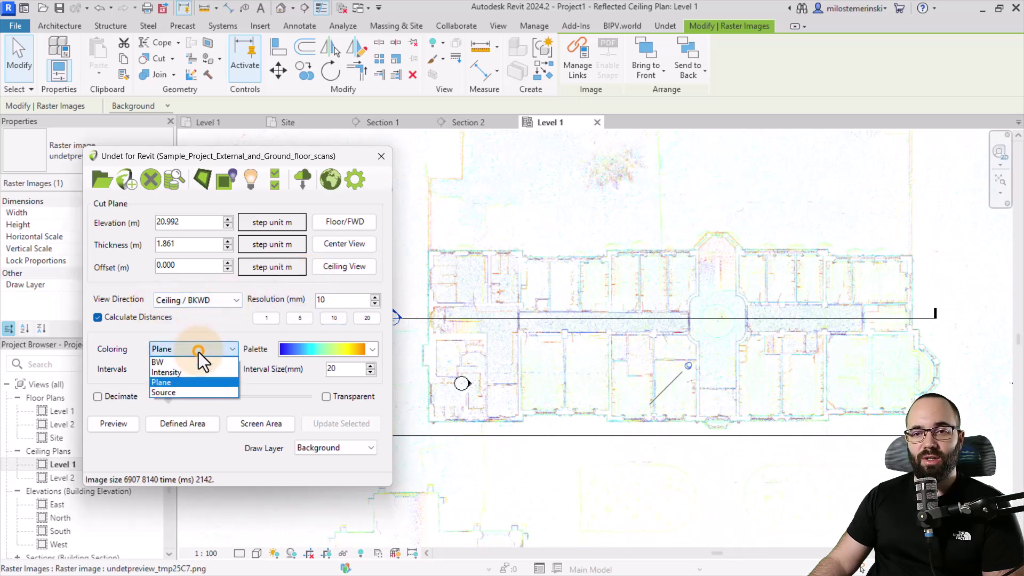
click(186, 382)
click(133, 425)
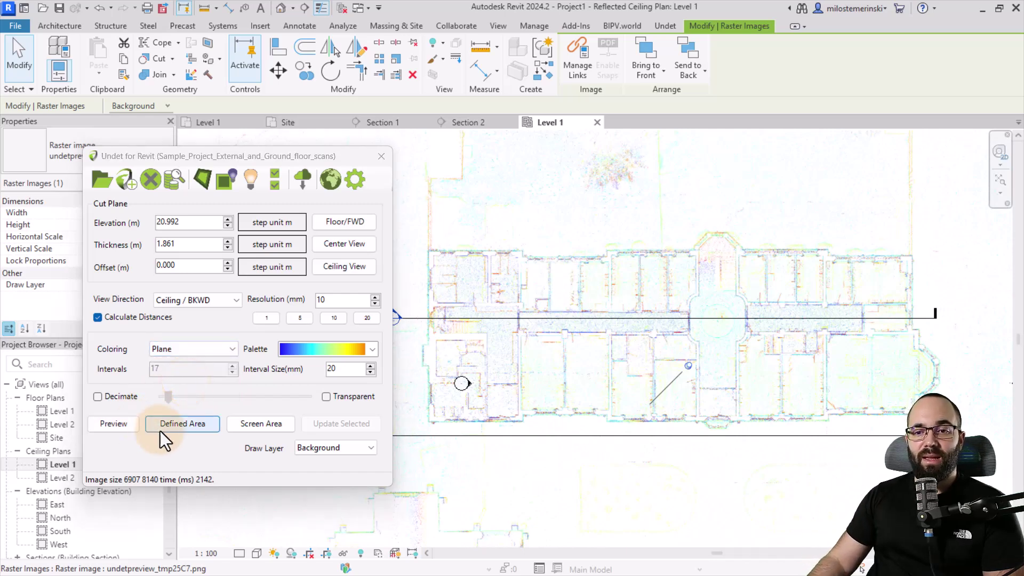
- Rasterize the whole Level 1 plan as a 1927 x 4867-pixel plane-coloured ceiling image, then fit it in view
click(160, 424)
click(409, 226)
click(951, 439)
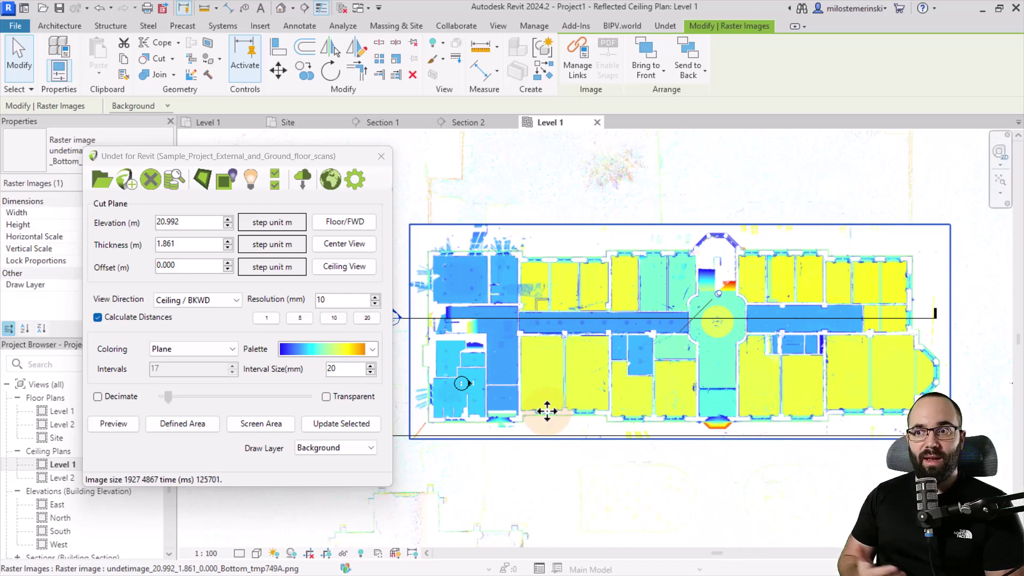
scroll(512, 298, up, 2)
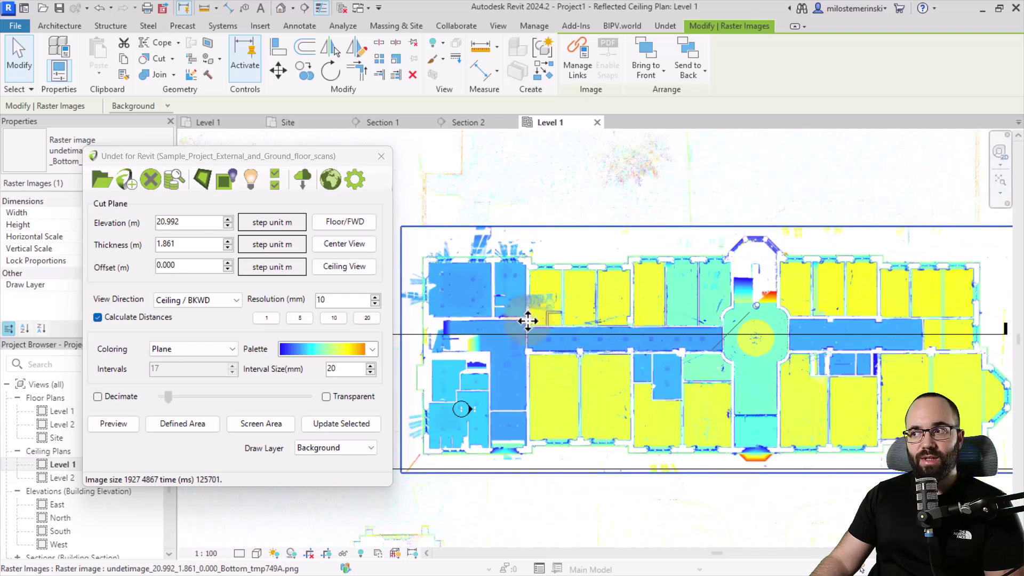
scroll(528, 319, down, 1)
middle_drag(640, 434, 612, 351)
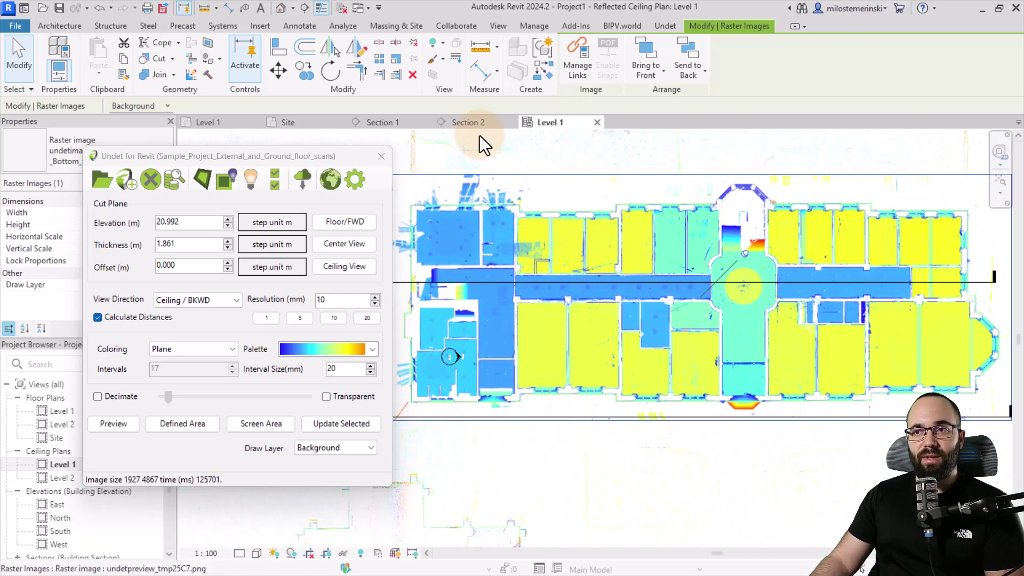
- Switch to Section 2, briefly view Section 1, then return to Section 2
click(476, 124)
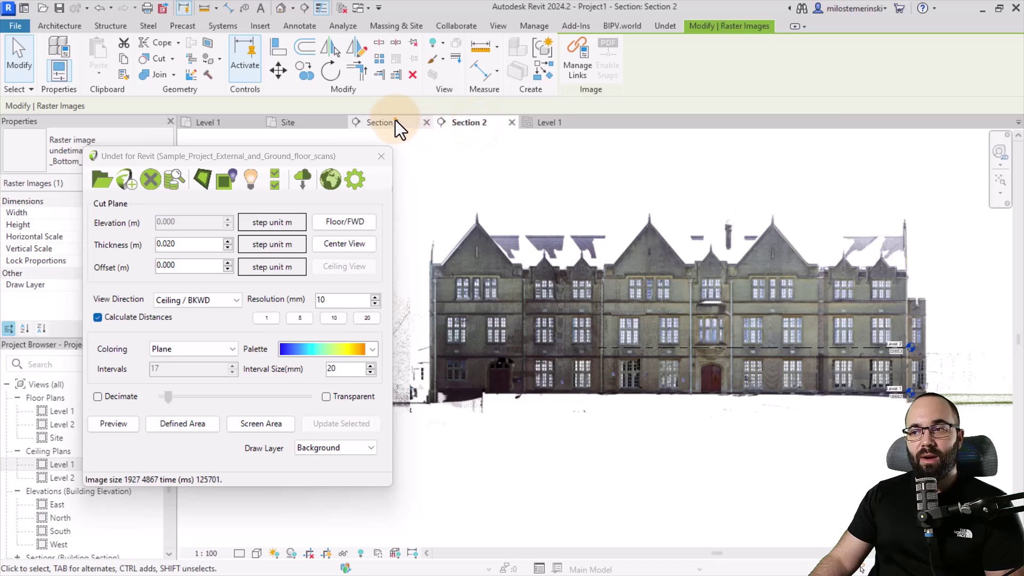
click(395, 122)
click(459, 123)
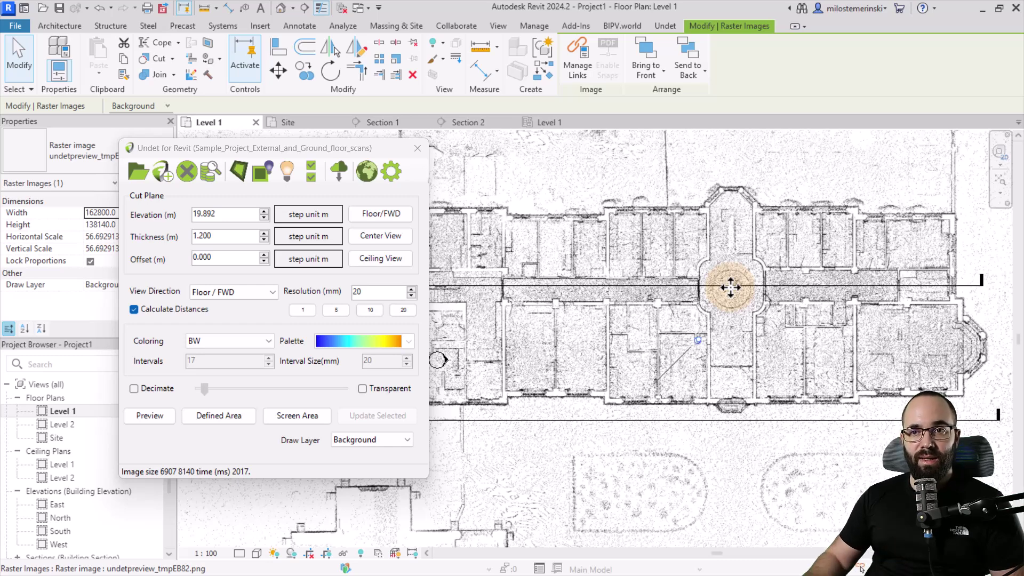
click(369, 239)
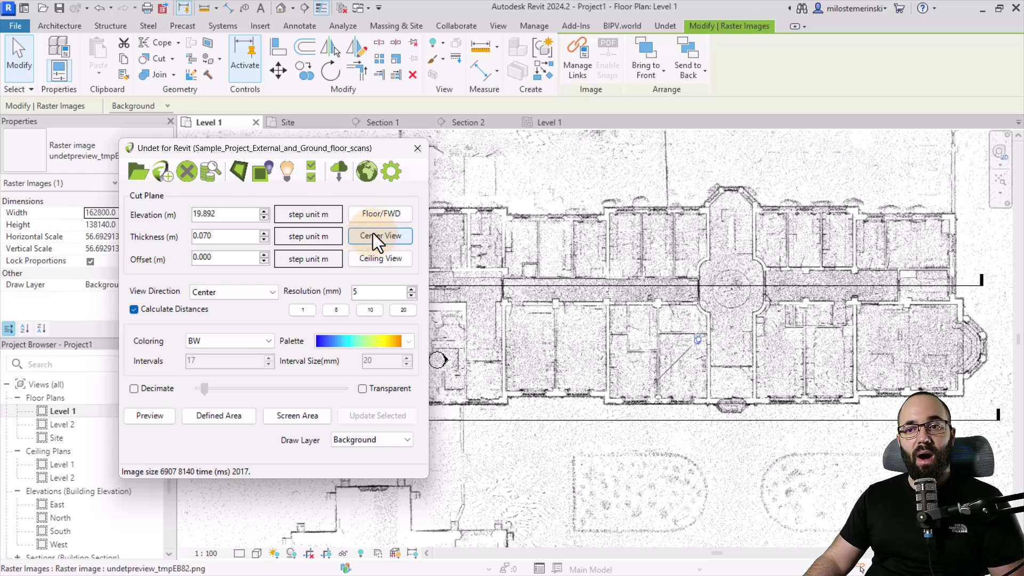
click(368, 293)
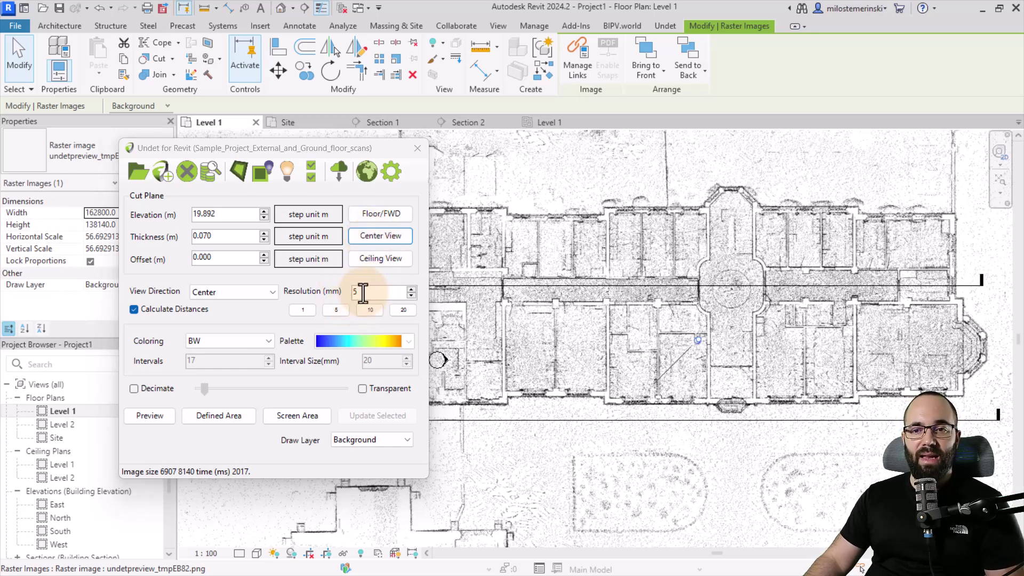
click(203, 348)
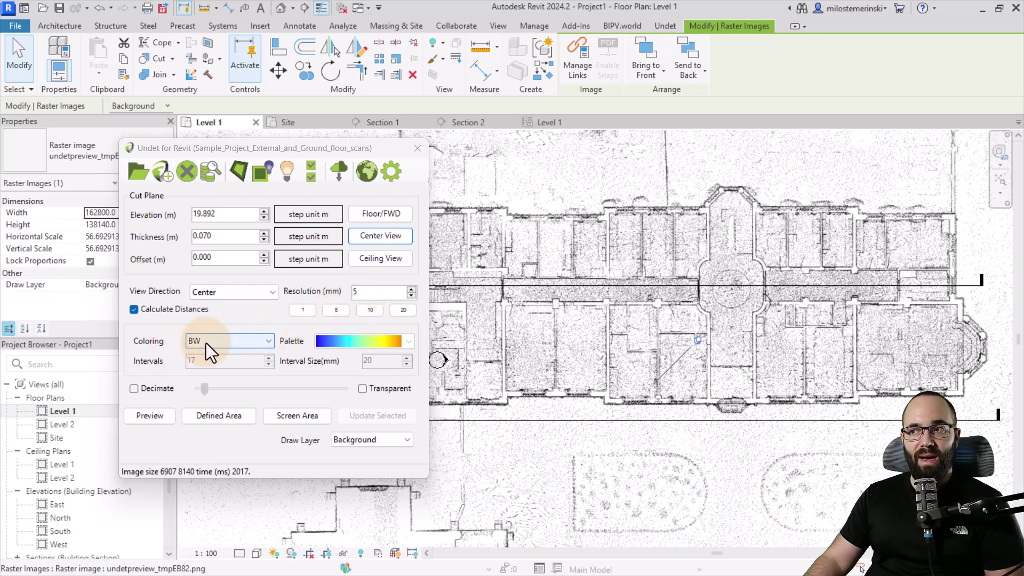
scroll(923, 286, up, 2)
scroll(793, 286, up, 1)
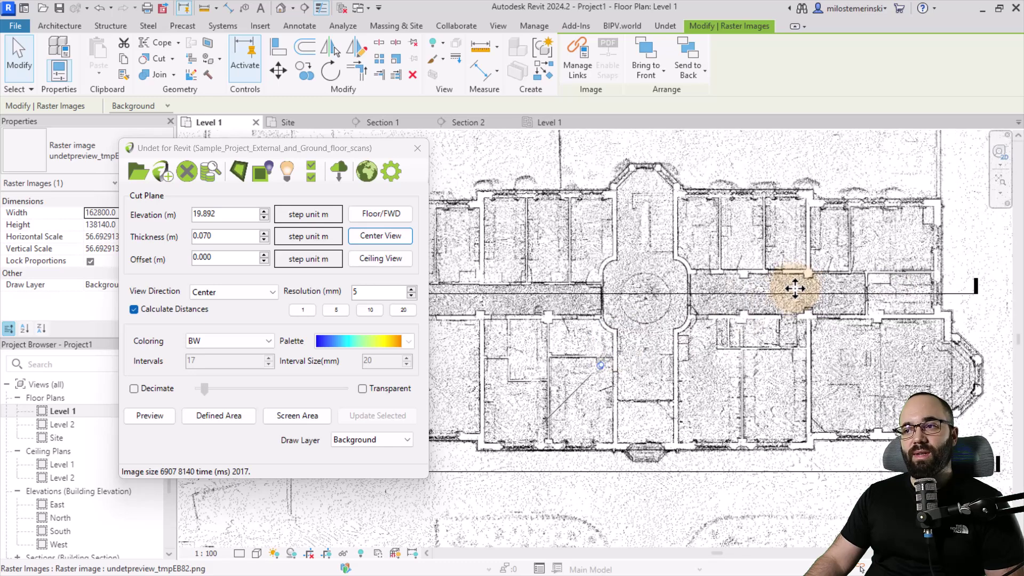
scroll(754, 272, up, 1)
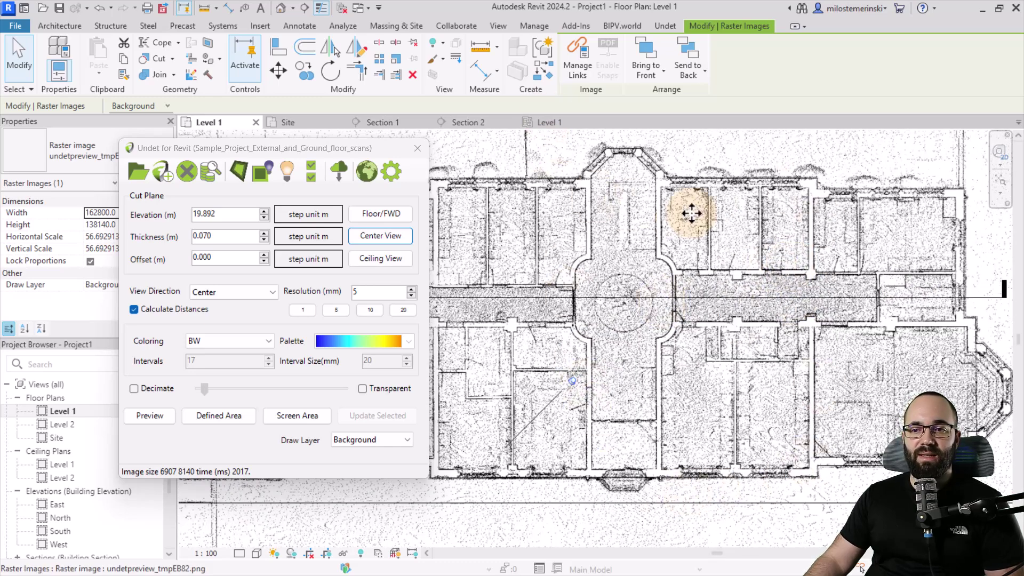
click(209, 421)
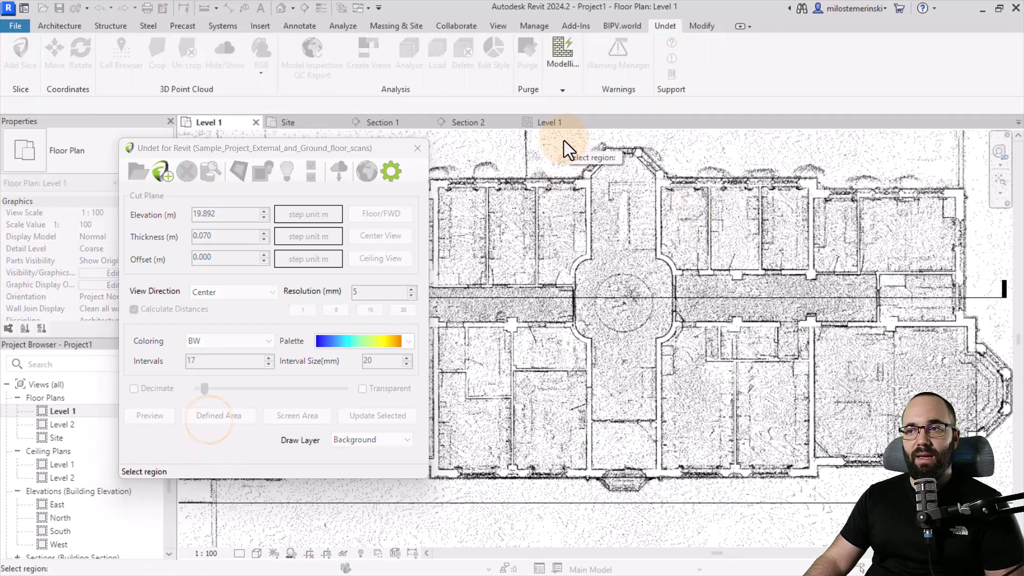
drag(562, 138, 836, 501)
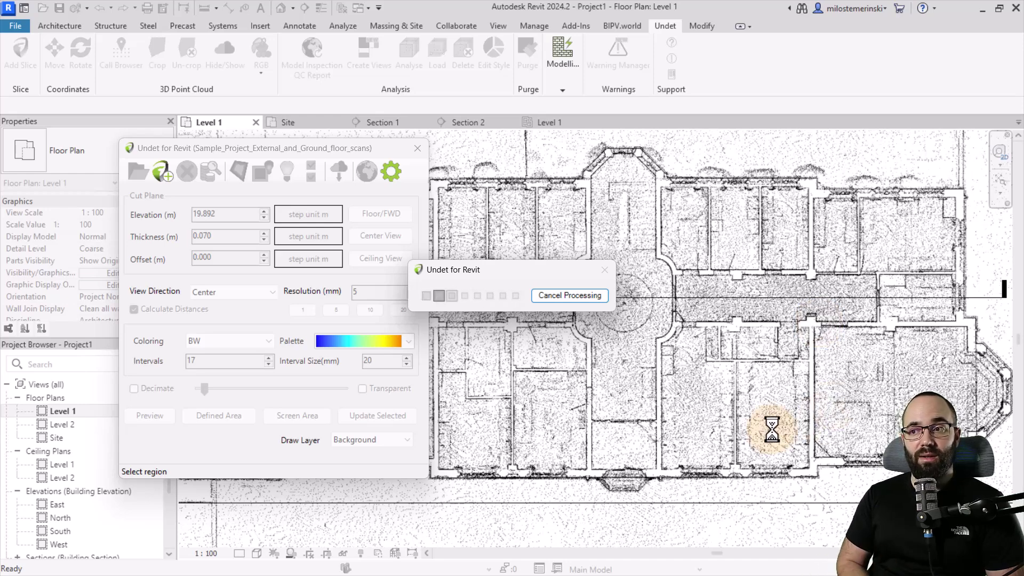
scroll(732, 256, up, 5)
scroll(756, 344, up, 4)
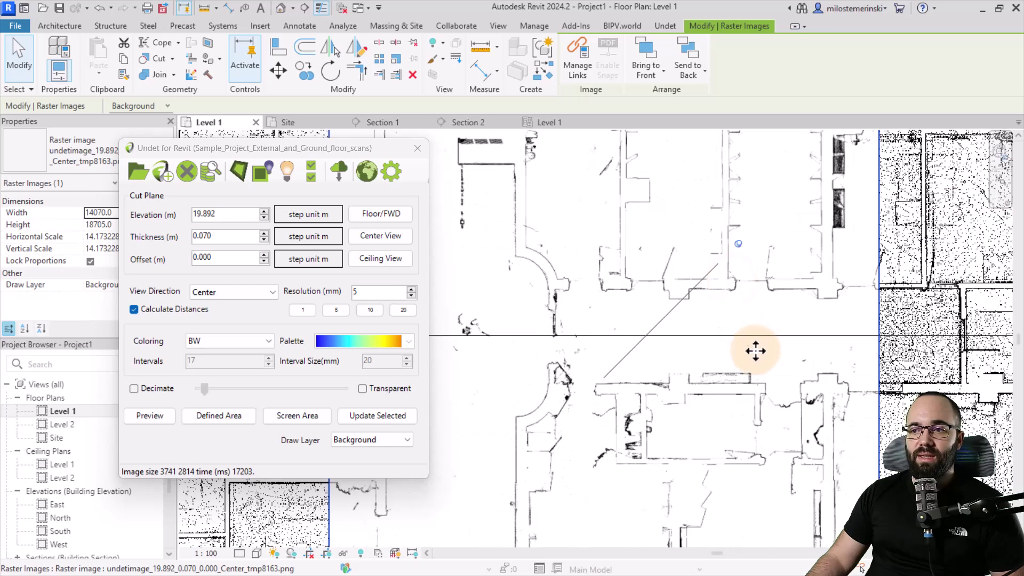
scroll(760, 254, up, 4)
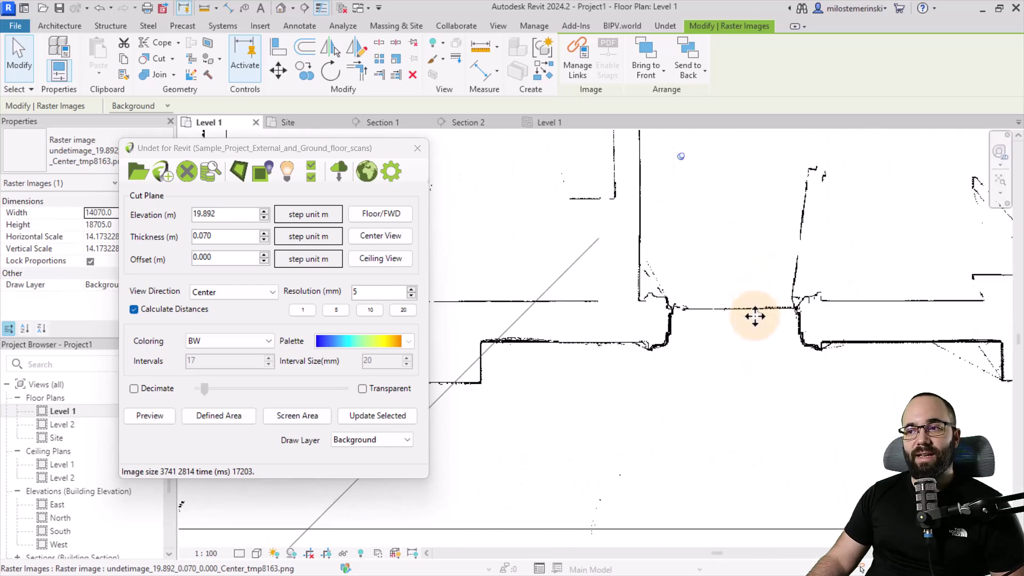
scroll(846, 347, down, 2)
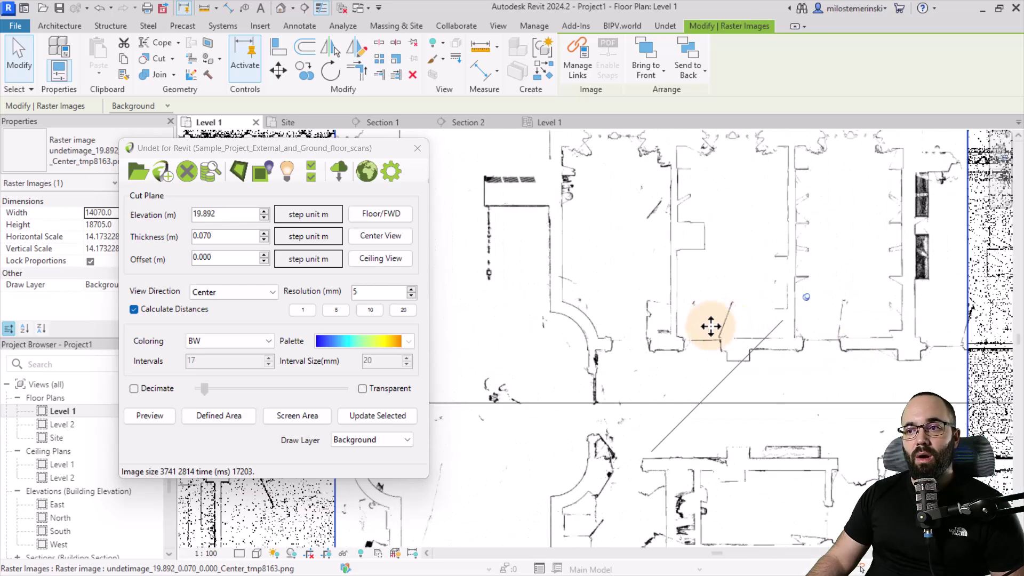
scroll(537, 249, down, 1)
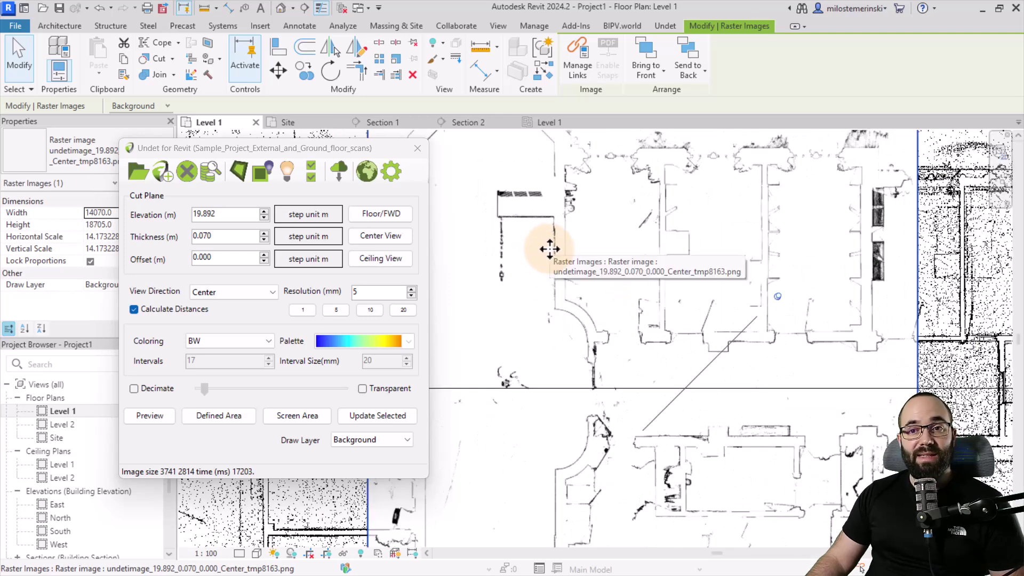
- Launch Undet's Fit Wall tool from the Modelling tools
click(666, 27)
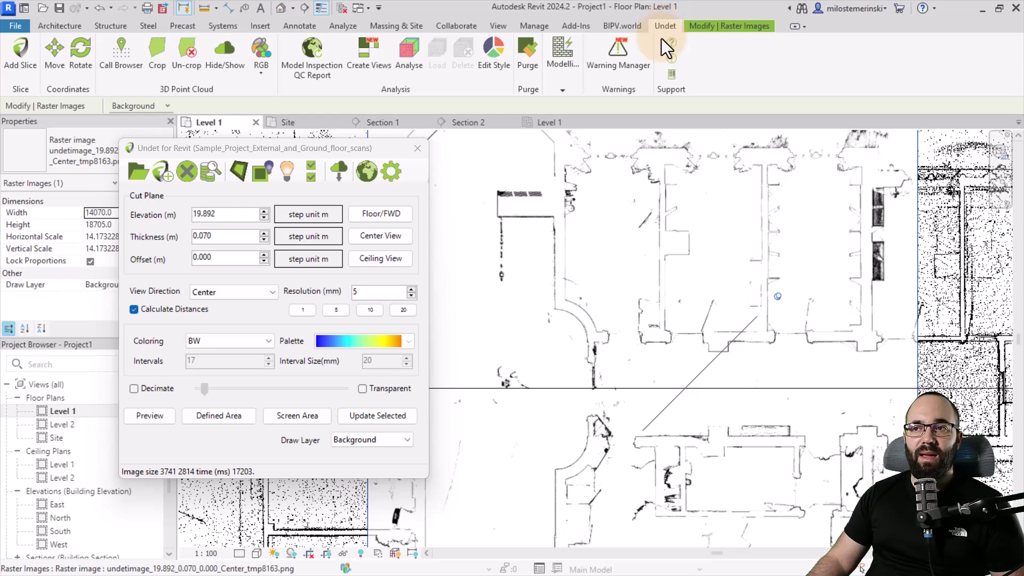
click(553, 88)
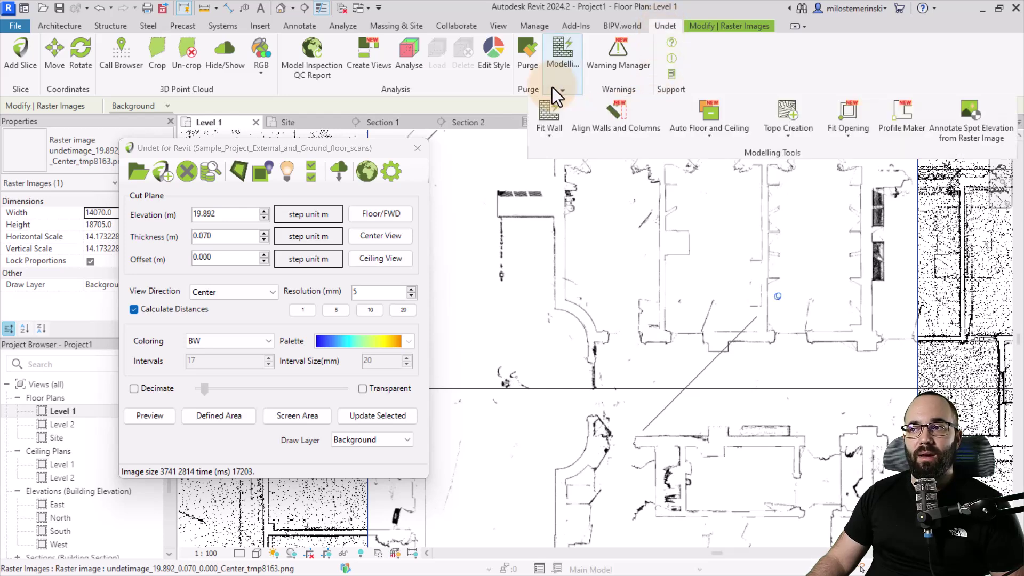
click(546, 116)
- Set wall type Generic - 200mm with base Level 1 and top Level 2
click(463, 235)
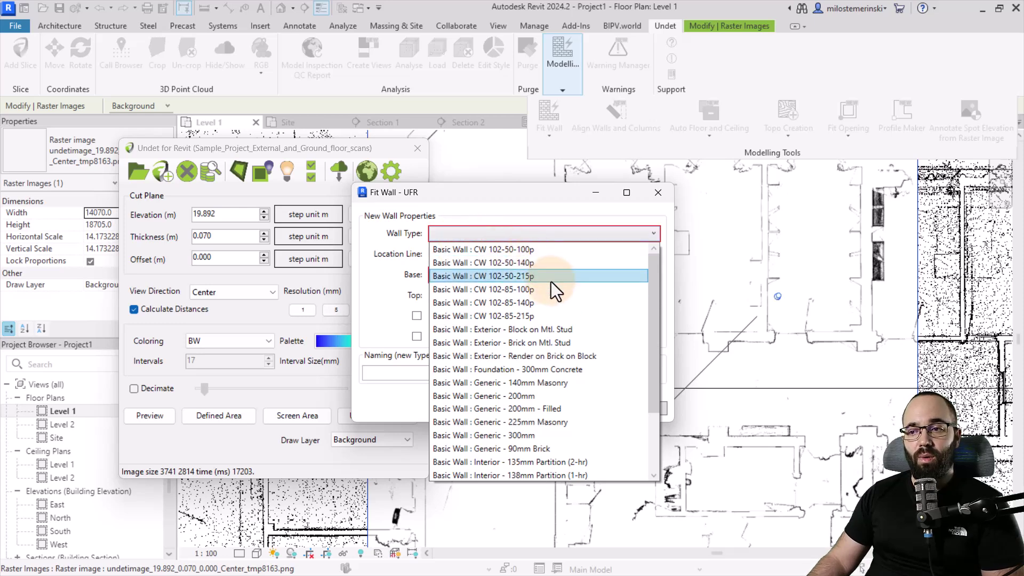
click(511, 396)
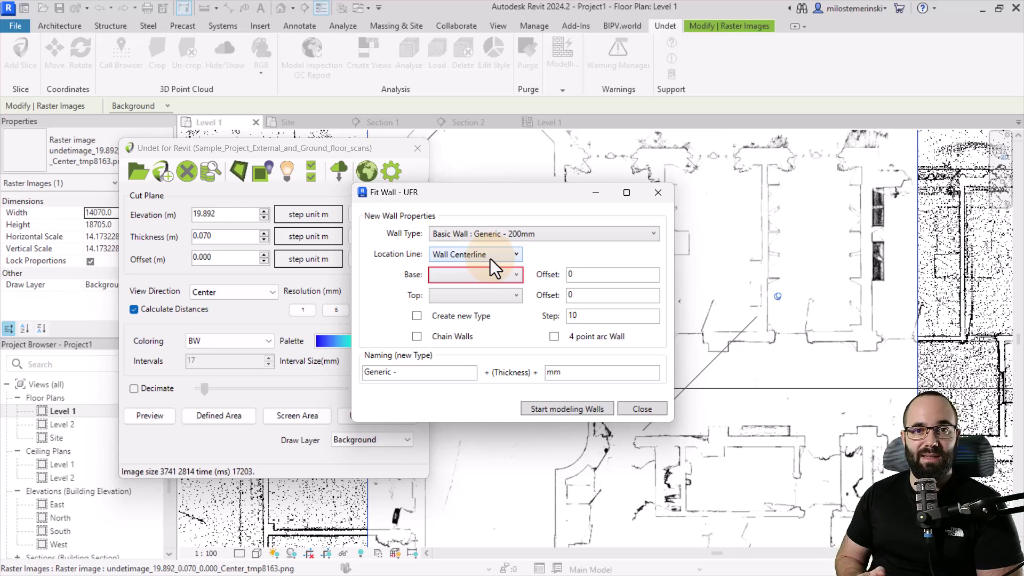
click(485, 275)
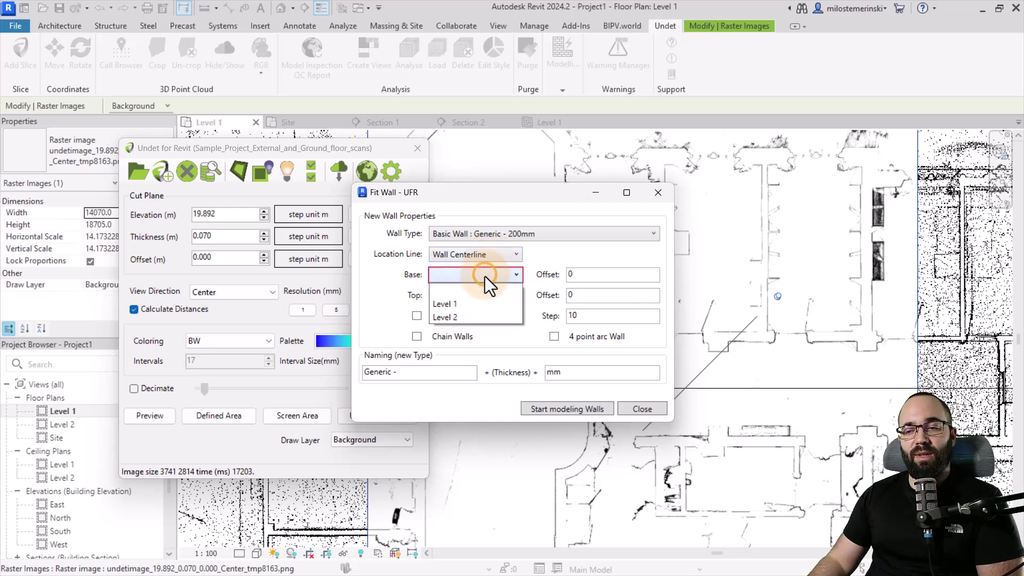
click(465, 302)
click(463, 296)
click(444, 342)
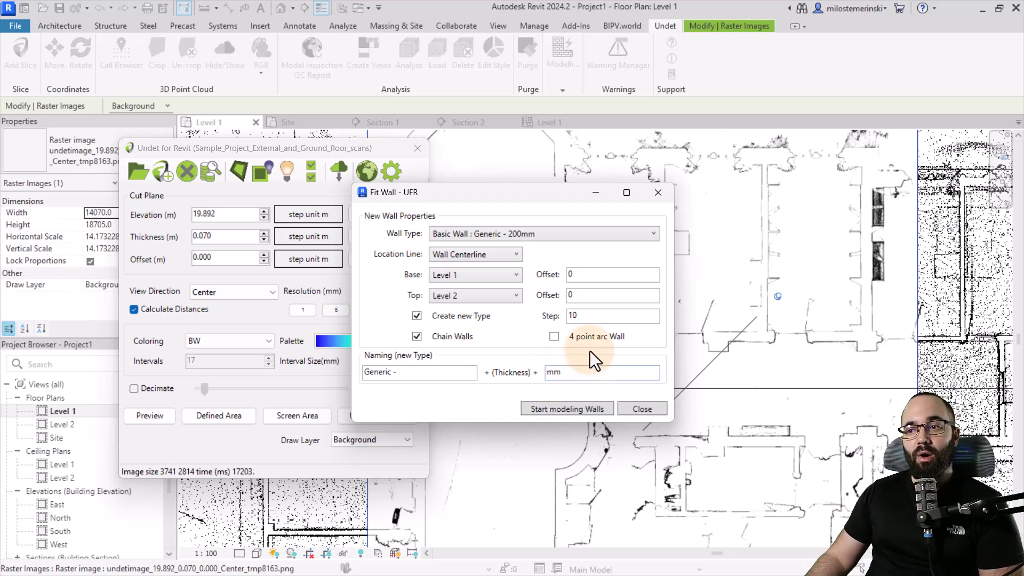
- Fit a straight Generic - 200mm wall from three points picked along the vertical scanned wall
click(578, 408)
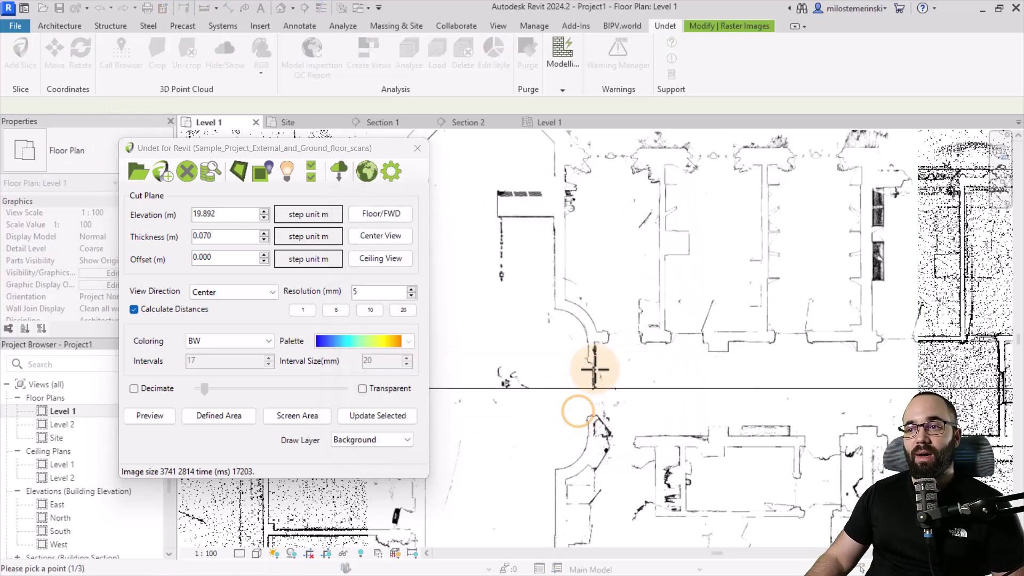
scroll(575, 263, up, 3)
scroll(519, 176, up, 2)
scroll(585, 217, up, 2)
scroll(583, 196, up, 3)
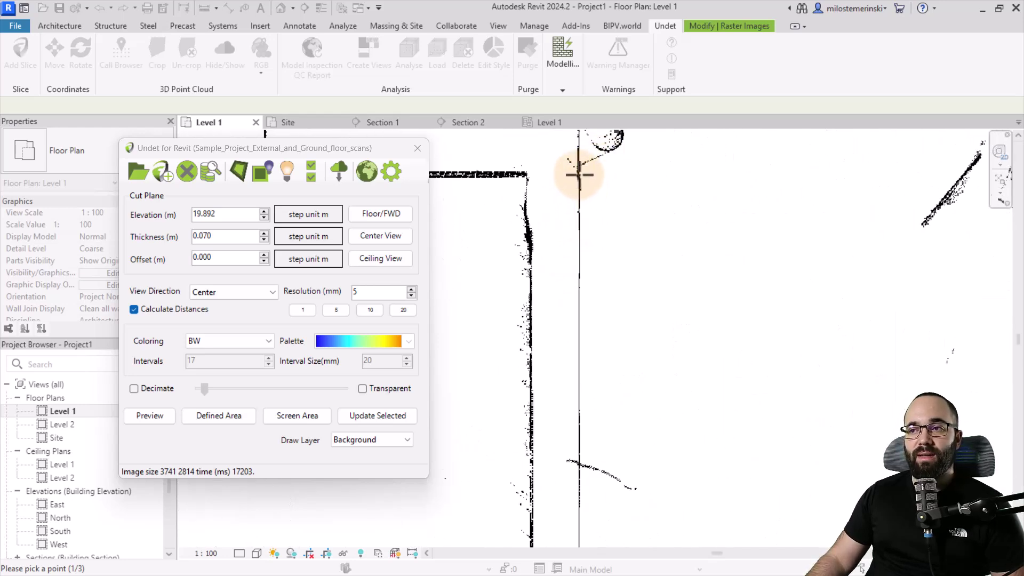
click(579, 172)
scroll(580, 207, down, 2)
scroll(581, 206, down, 2)
scroll(581, 331, up, 5)
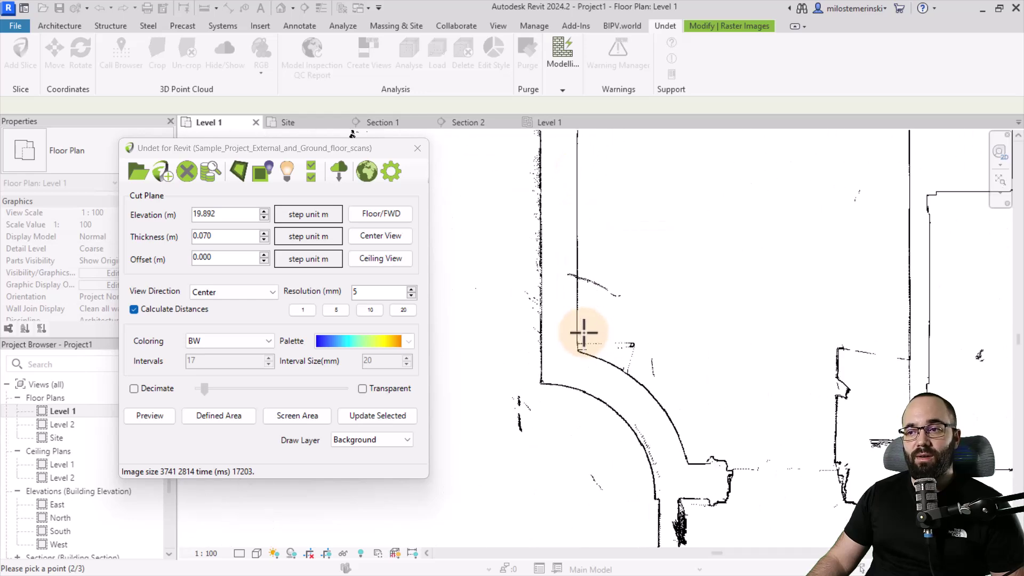
click(576, 331)
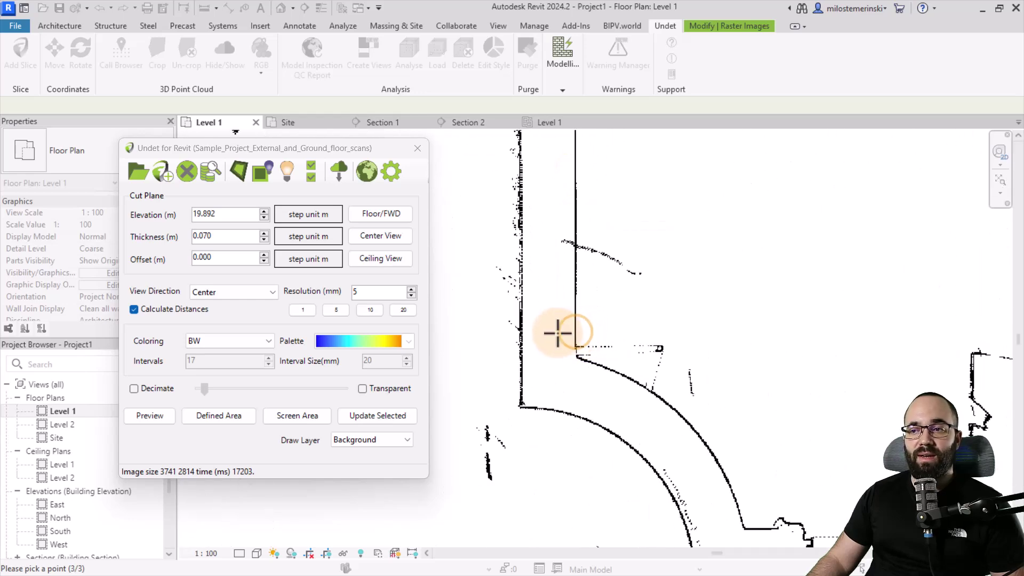
scroll(544, 283, up, 2)
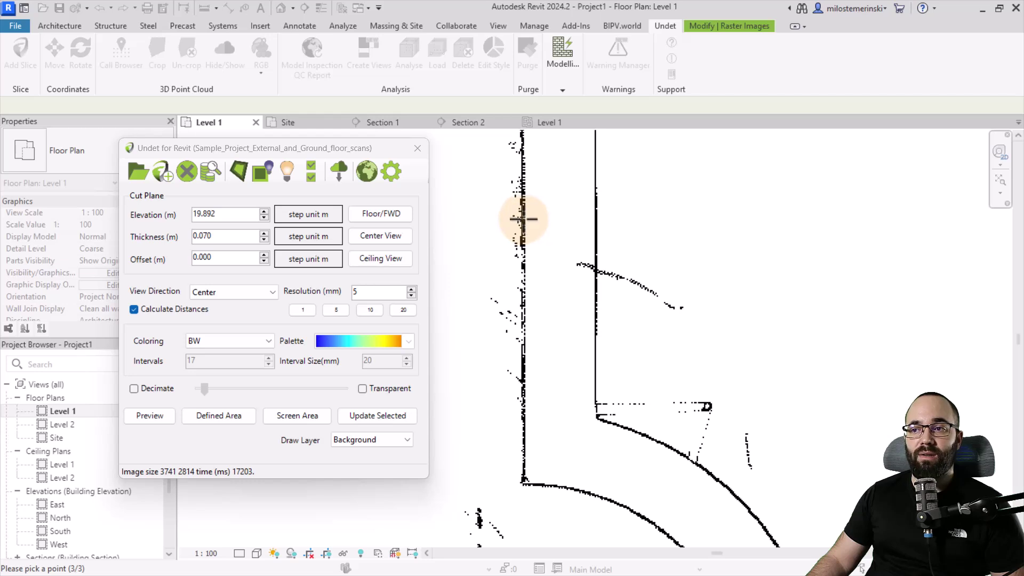
click(524, 218)
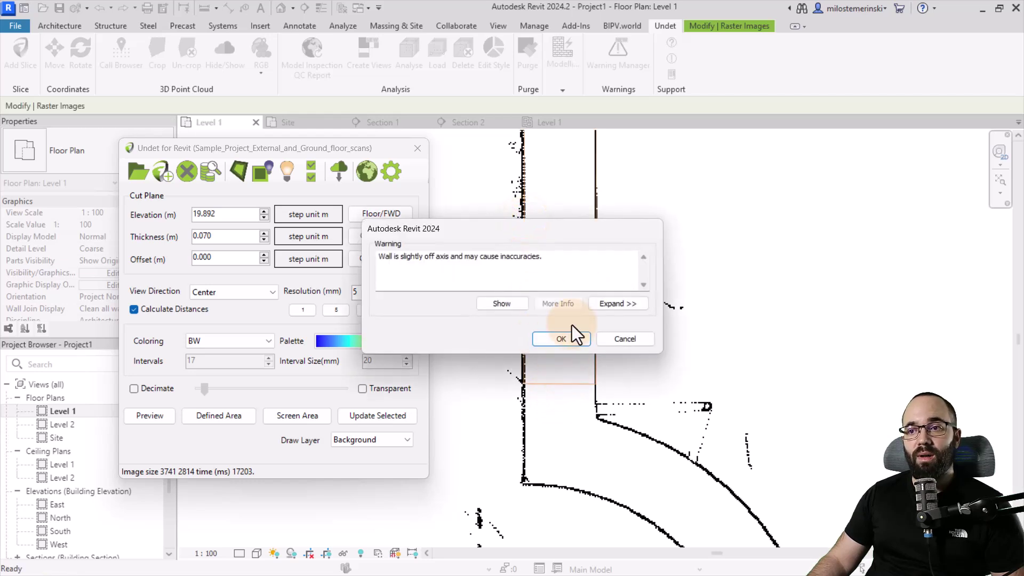
- Accept the 'Wall is slightly off axis' warning and check the new wall's lower end
click(546, 330)
click(561, 340)
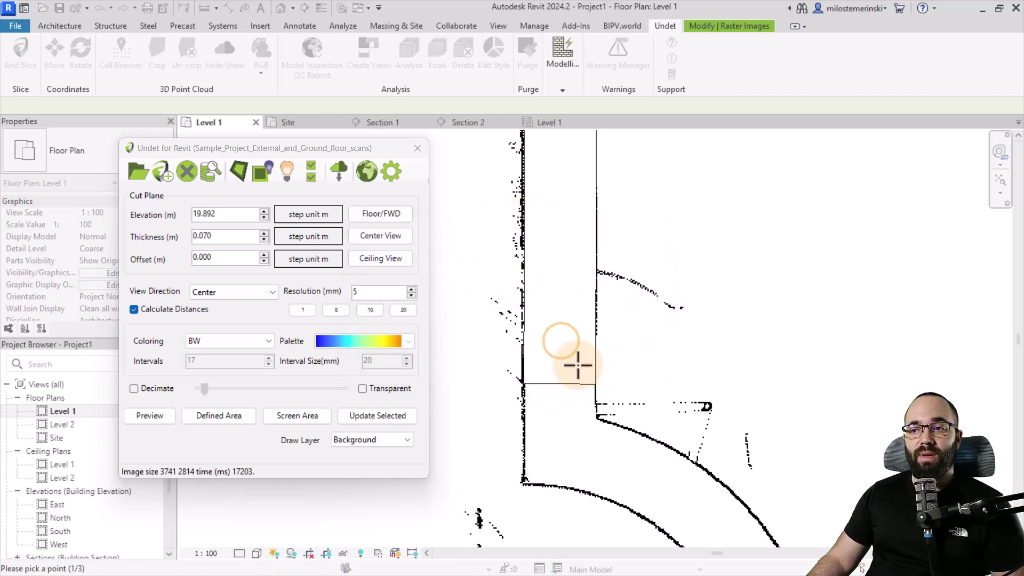
scroll(554, 368, up, 3)
scroll(563, 260, up, 1)
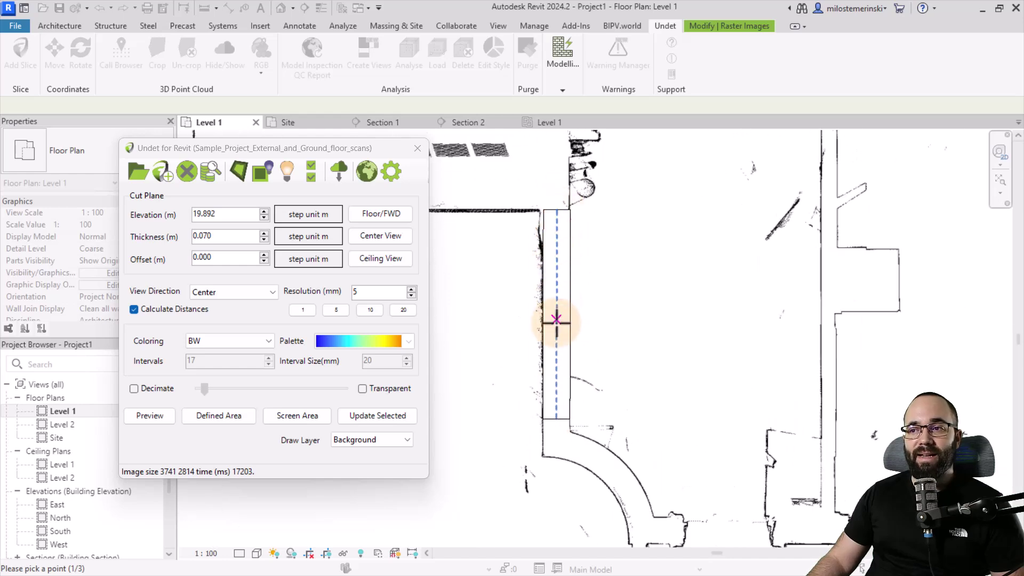
middle_drag(553, 435, 555, 364)
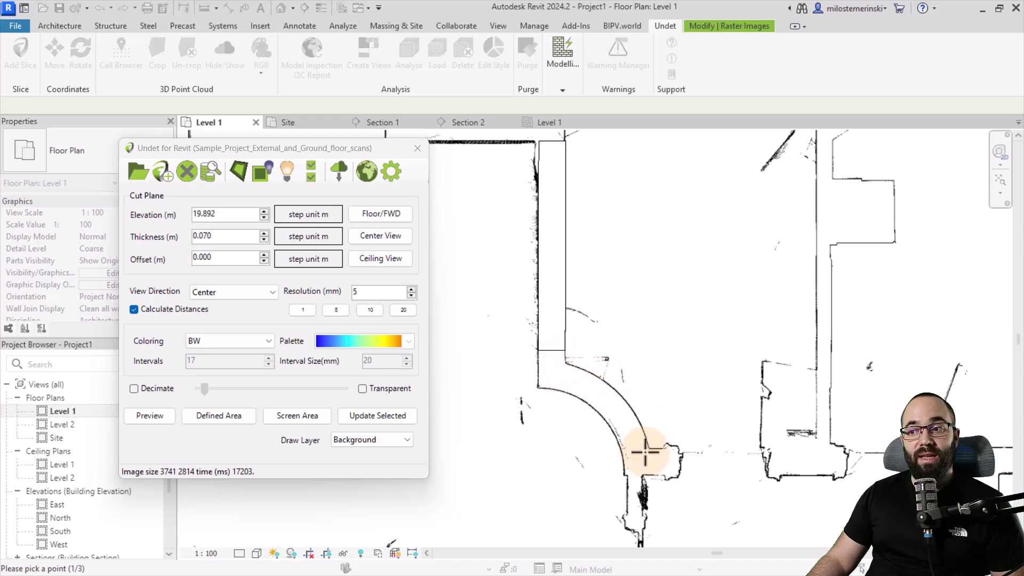
- Switch wall fitting to '4 point arc Wall' mode and start modelling walls
key(Escape)
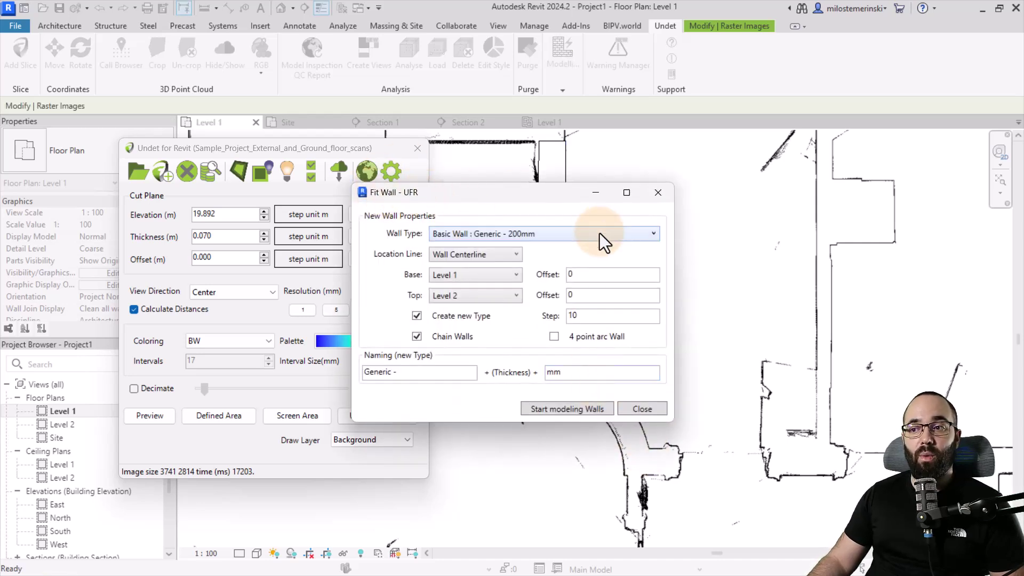
click(555, 336)
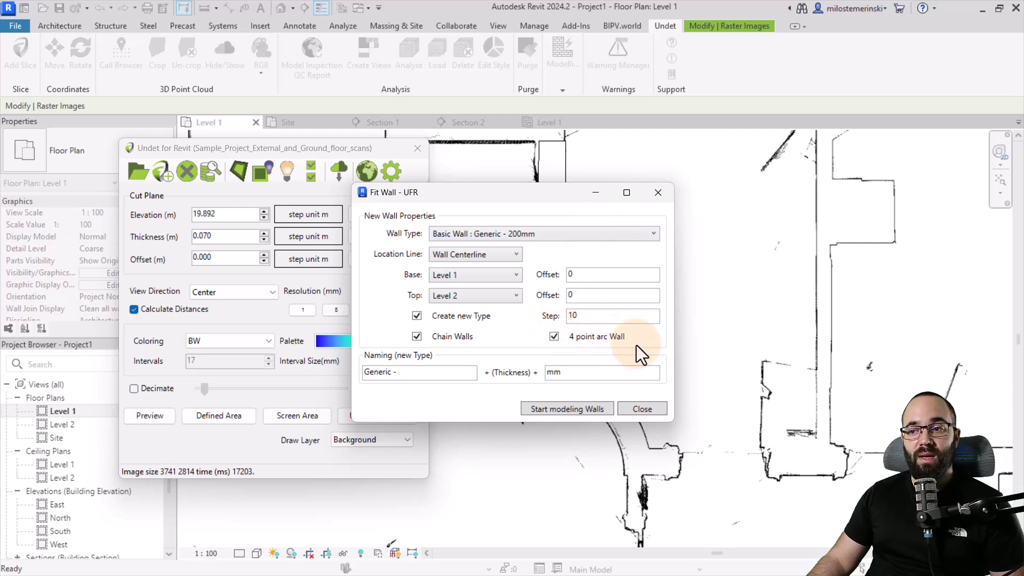
click(542, 411)
scroll(560, 414, up, 3)
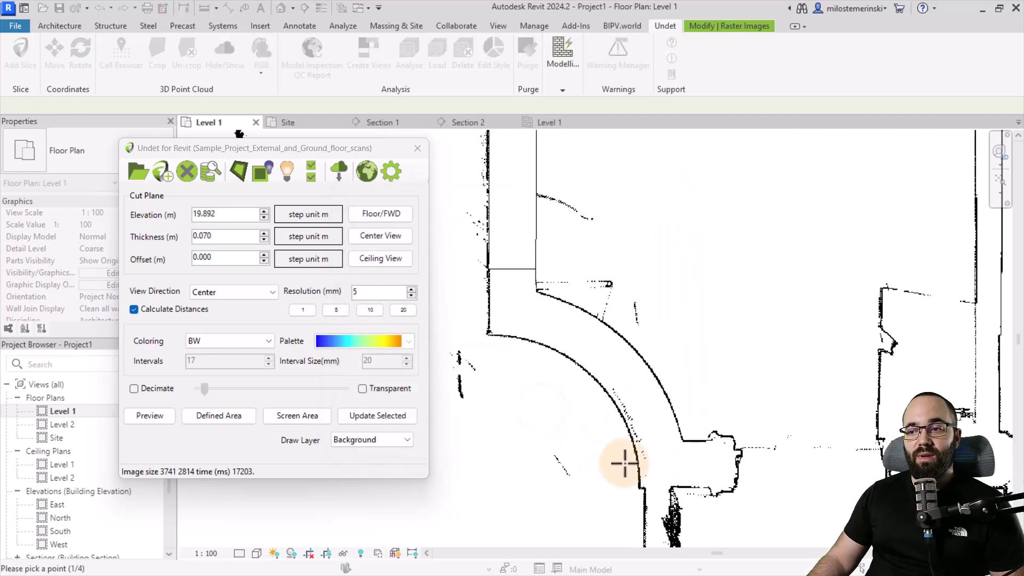
scroll(482, 322, up, 2)
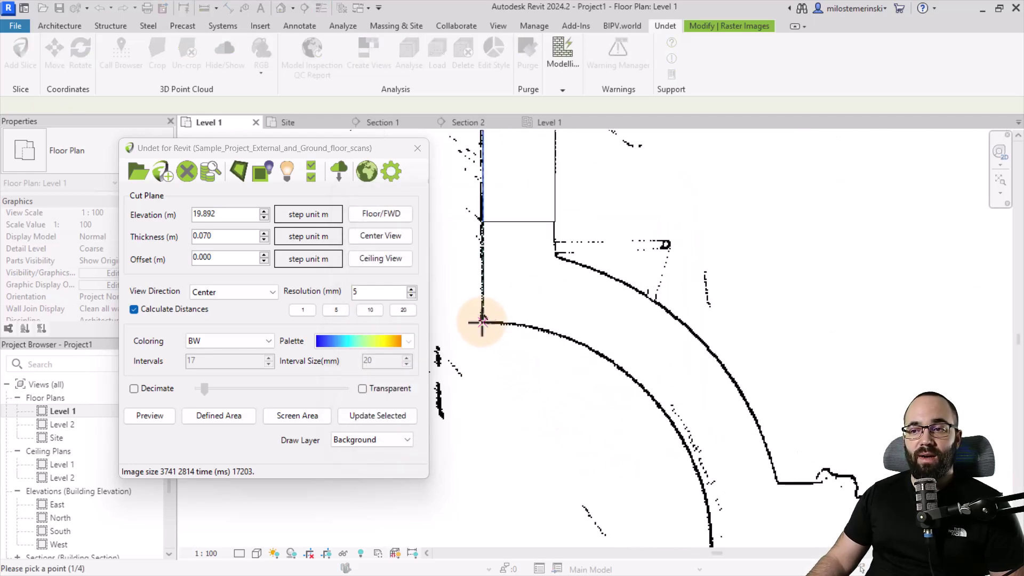
- Fit an arc wall through four points on the scanned corridor curve
click(482, 323)
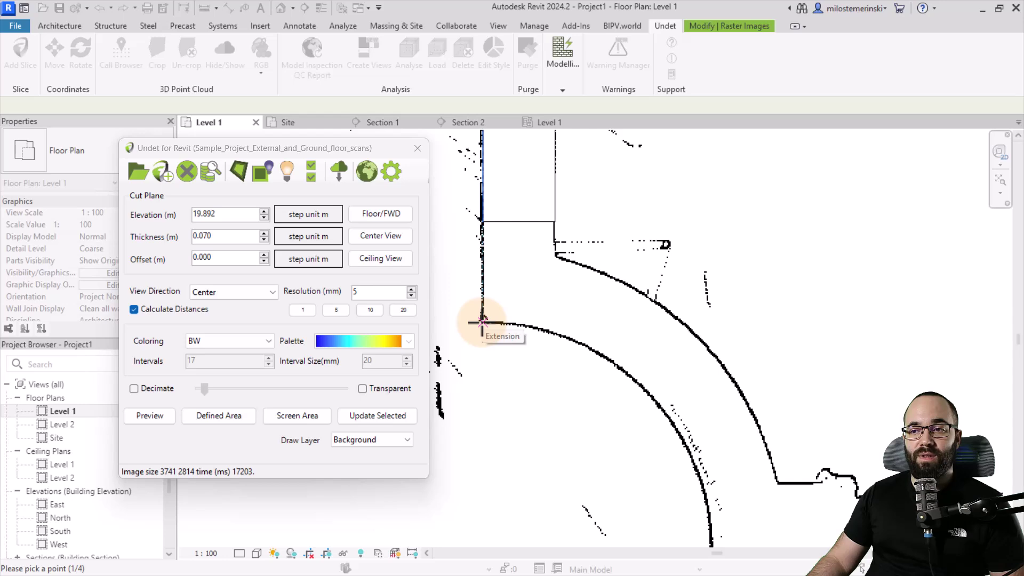
click(612, 433)
scroll(598, 372, down, 2)
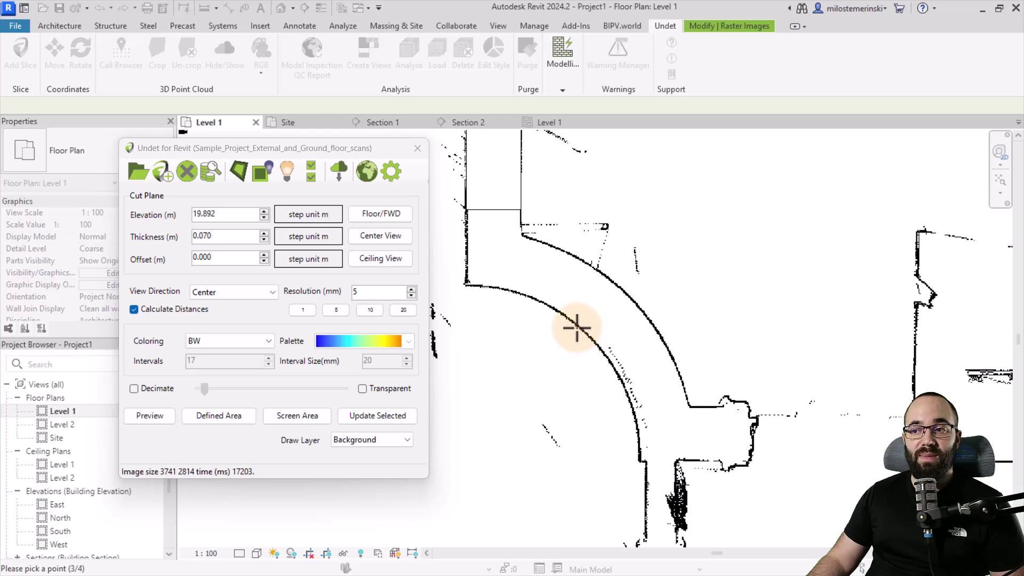
click(593, 342)
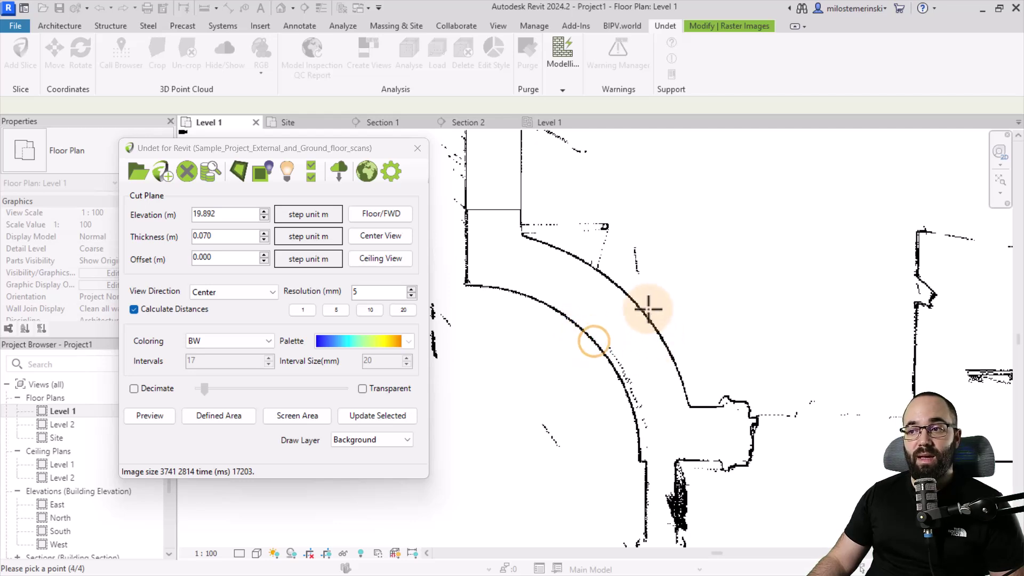
scroll(646, 305, up, 3)
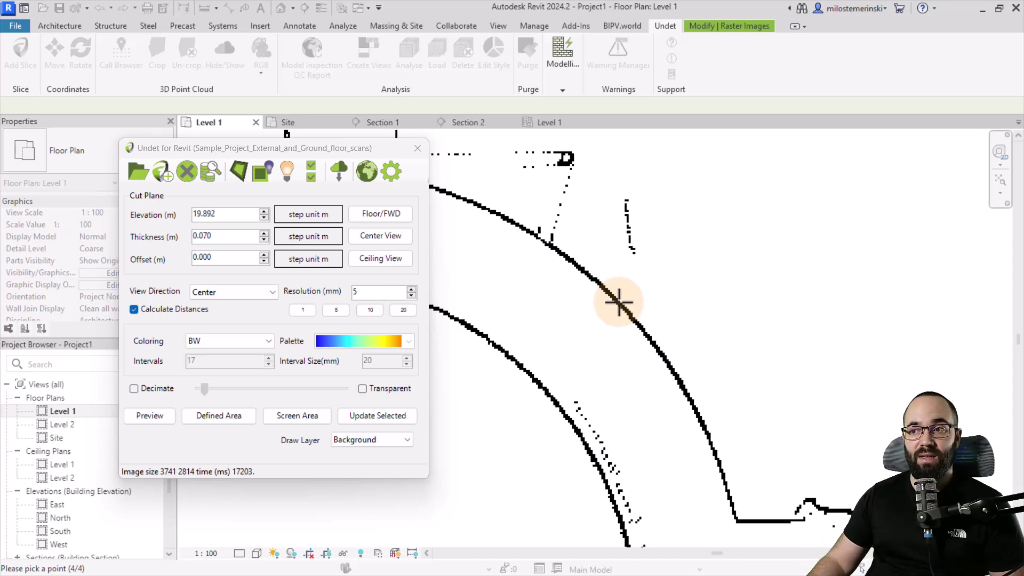
click(619, 302)
scroll(623, 307, down, 5)
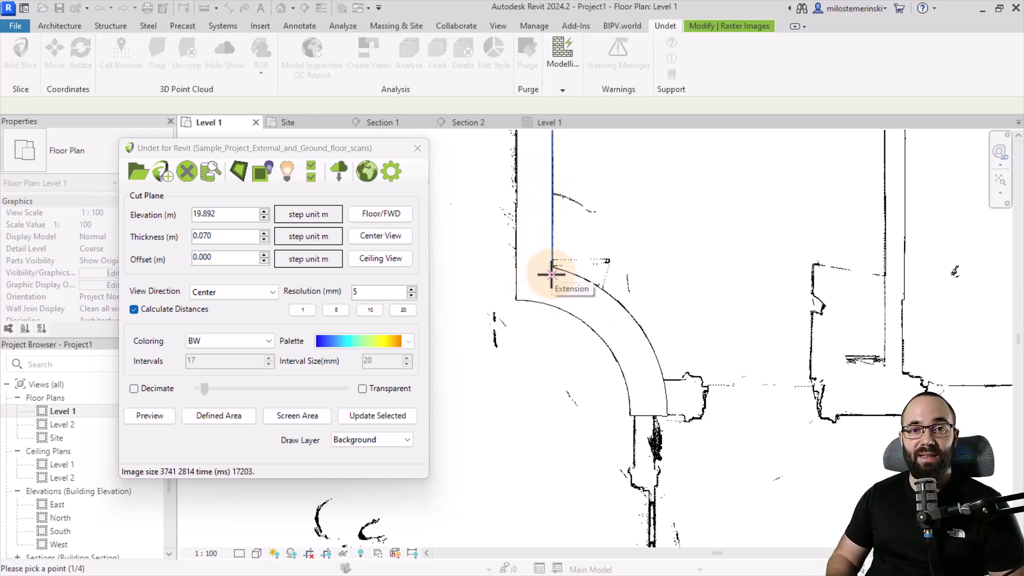
key(Escape)
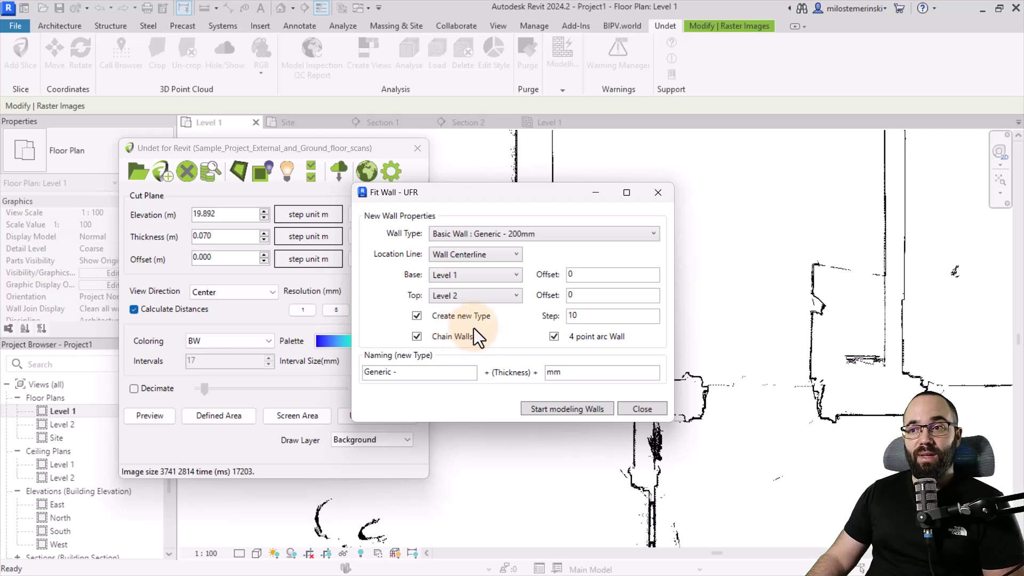
click(657, 193)
click(565, 273)
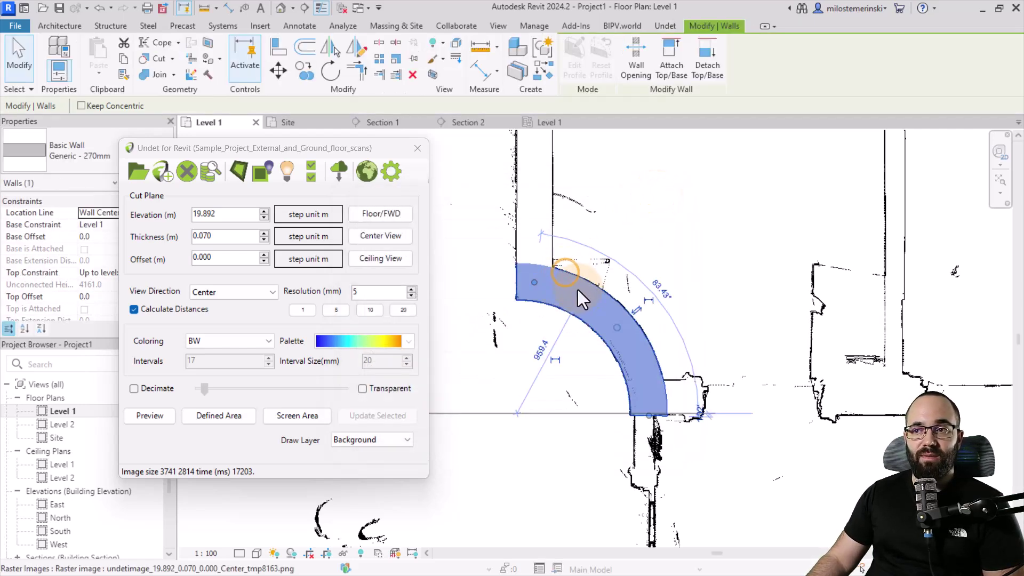
click(48, 163)
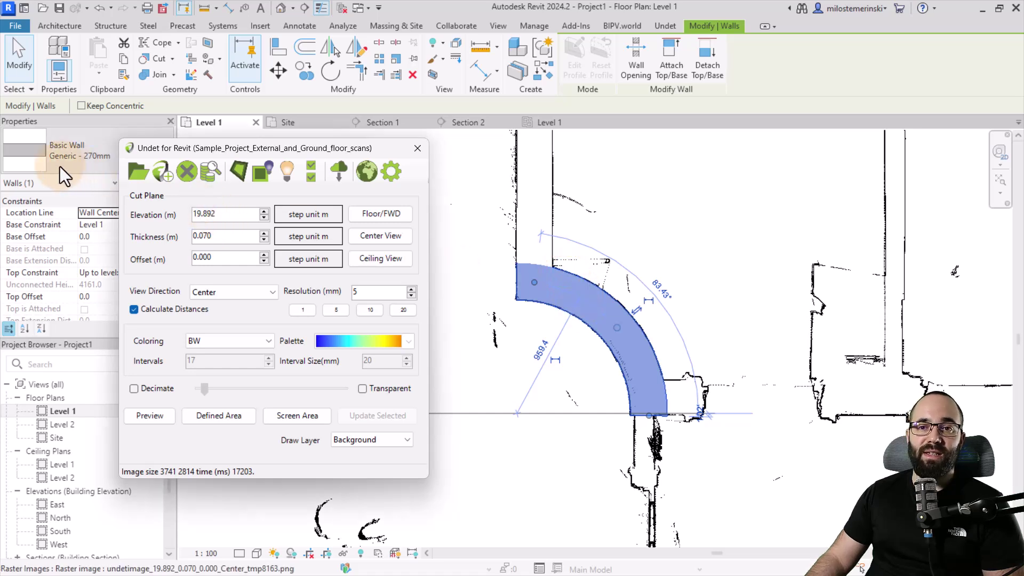
click(515, 220)
click(76, 168)
click(382, 211)
scroll(574, 396, down, 3)
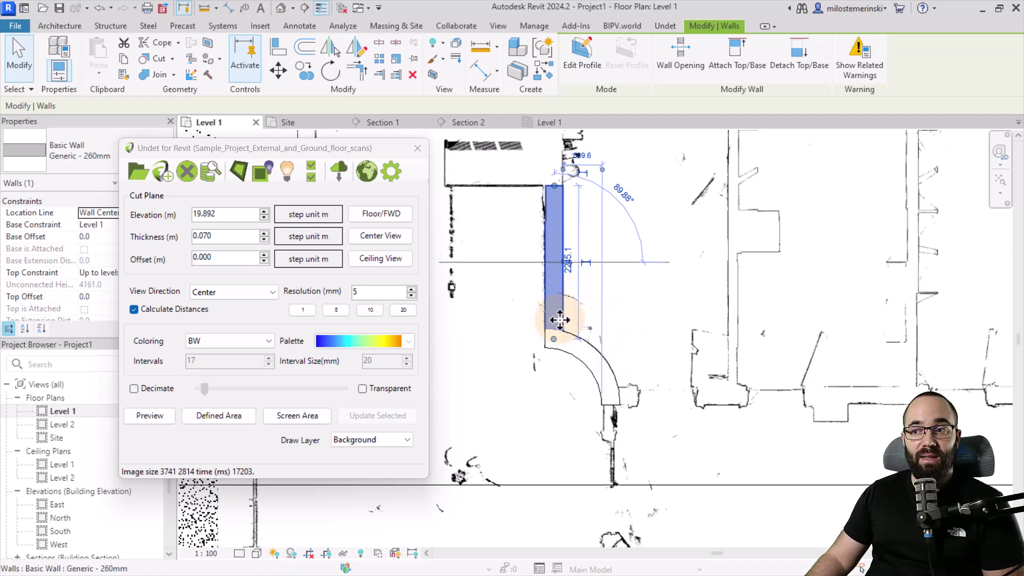
scroll(618, 378, up, 2)
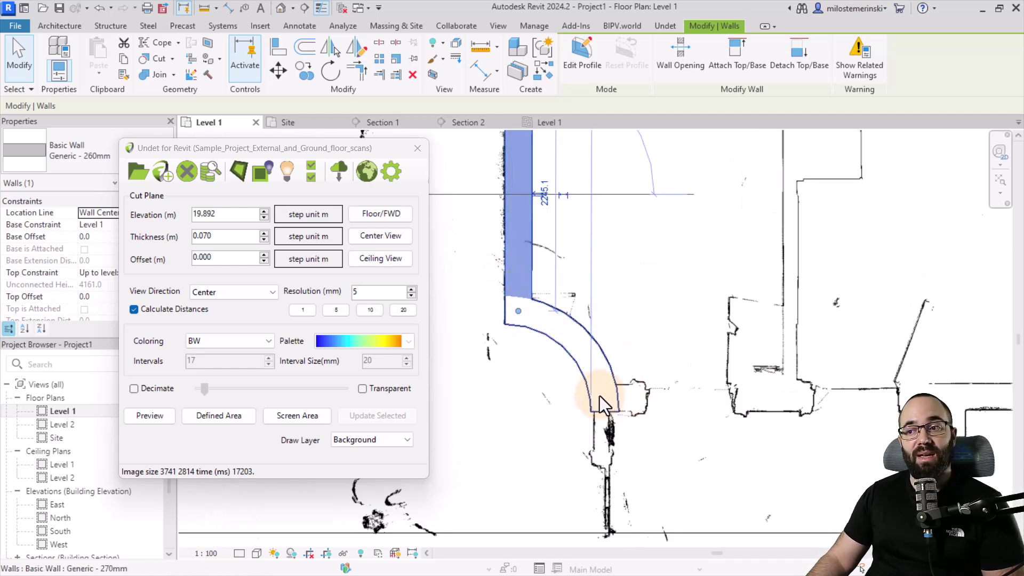
scroll(460, 332, down, 4)
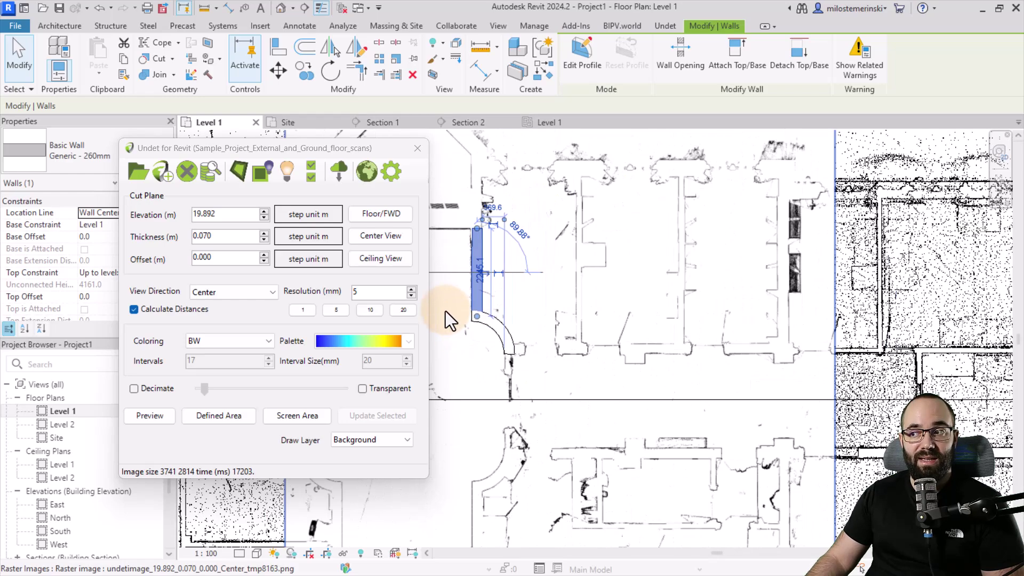
scroll(599, 407, up, 1)
middle_drag(601, 418, 550, 397)
scroll(605, 256, up, 4)
scroll(531, 247, up, 1)
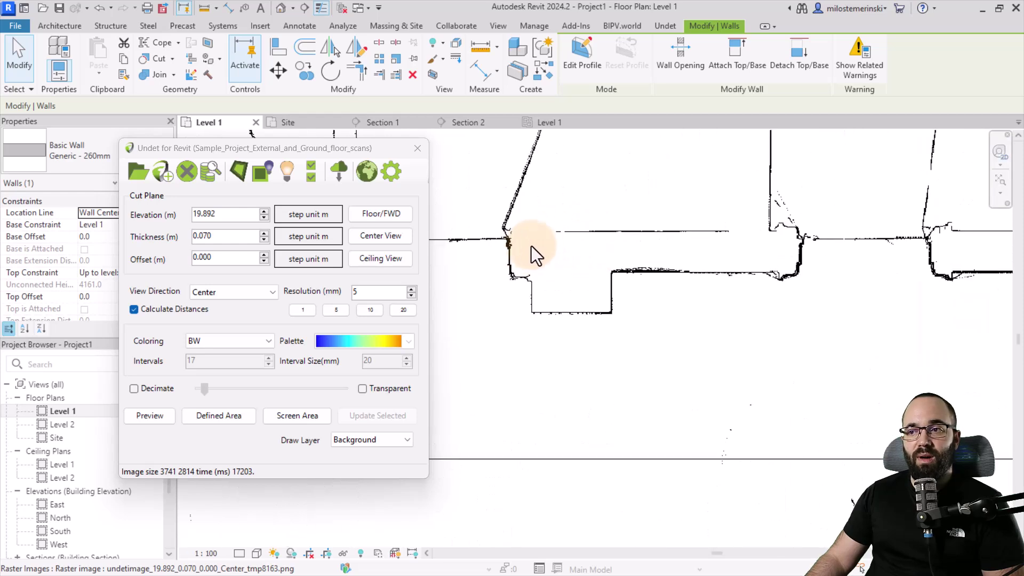
- Launch Undet's Fit Column tool from the Modelling tools
click(653, 25)
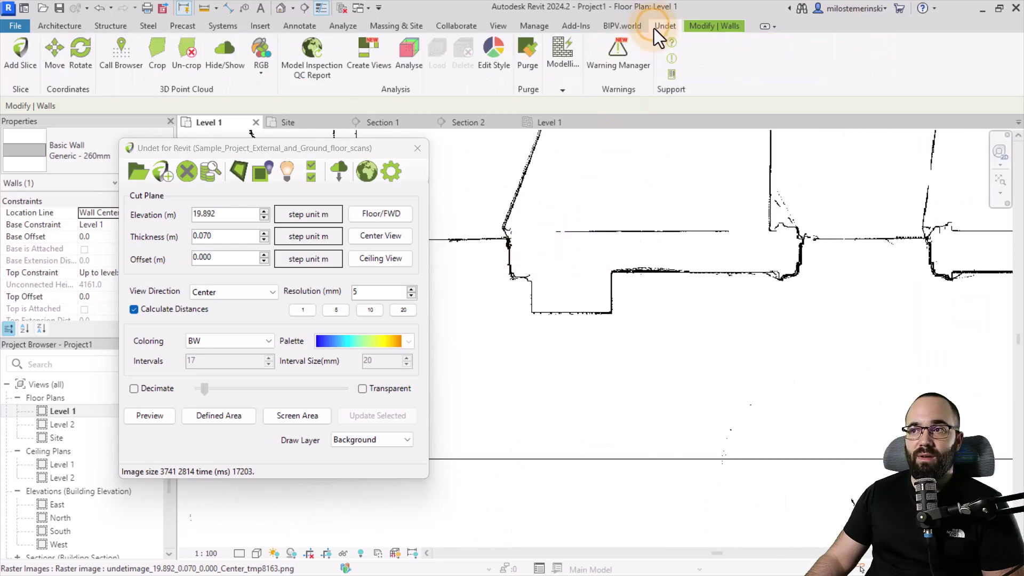
click(561, 90)
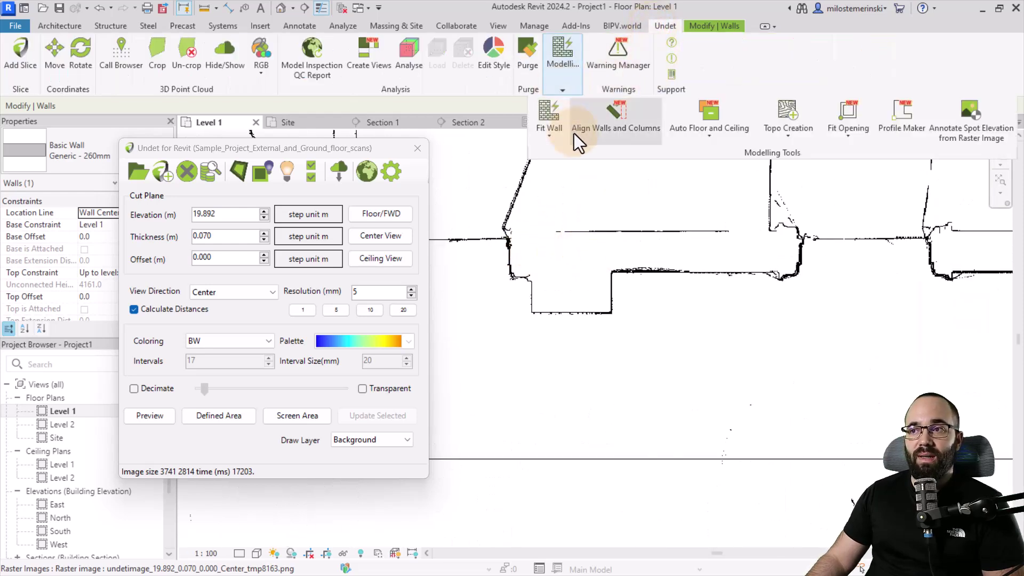
click(558, 136)
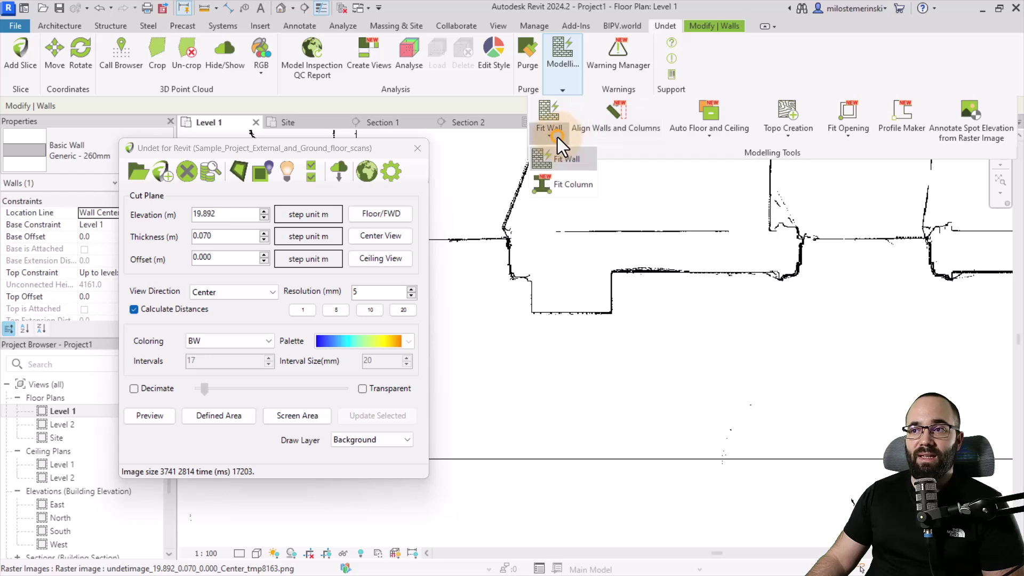
click(567, 188)
- Set column type M_Rectangular Column 475 x 610mm, base Level 1, top Level 2
click(486, 250)
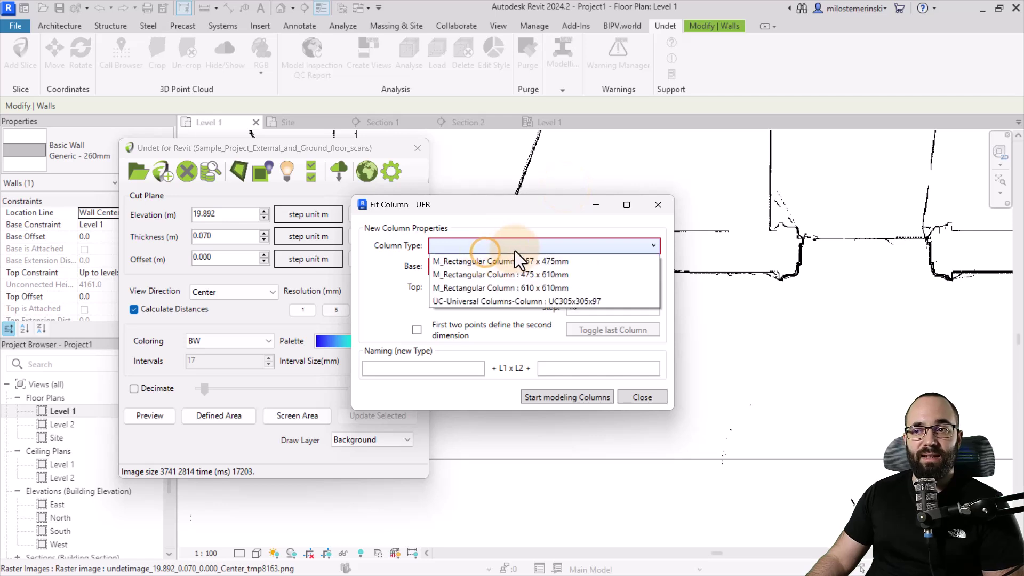
click(493, 275)
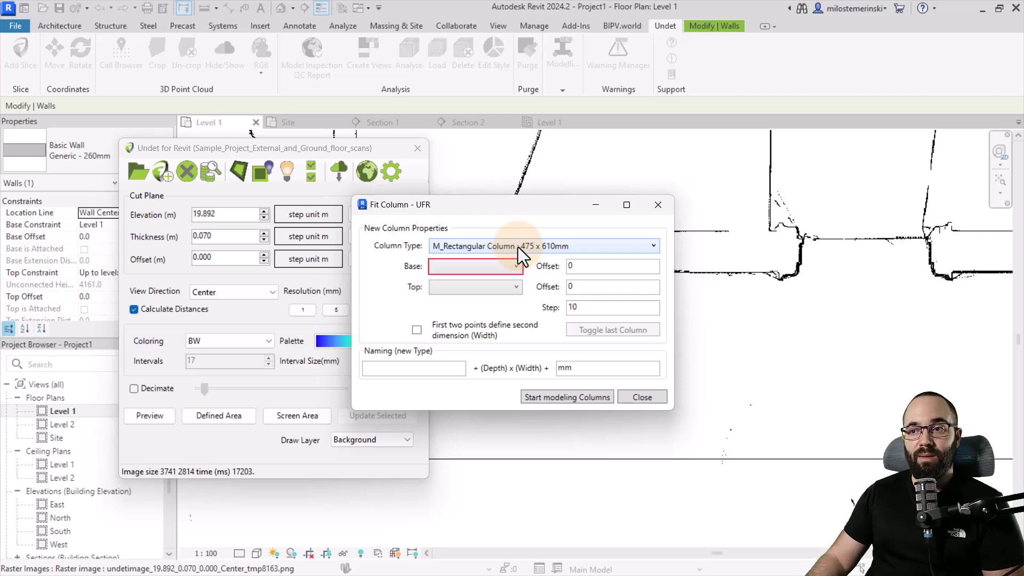
click(473, 266)
click(459, 296)
click(460, 289)
click(450, 327)
click(408, 368)
click(568, 368)
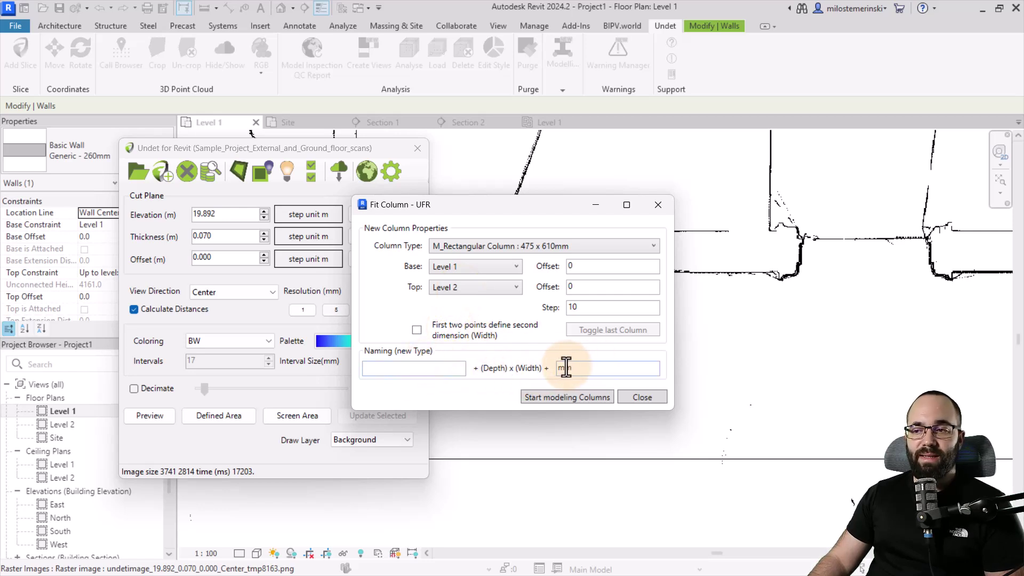
- Fit the first rectangular column from three corner points on a scanned pillar
click(562, 397)
scroll(537, 294, up, 2)
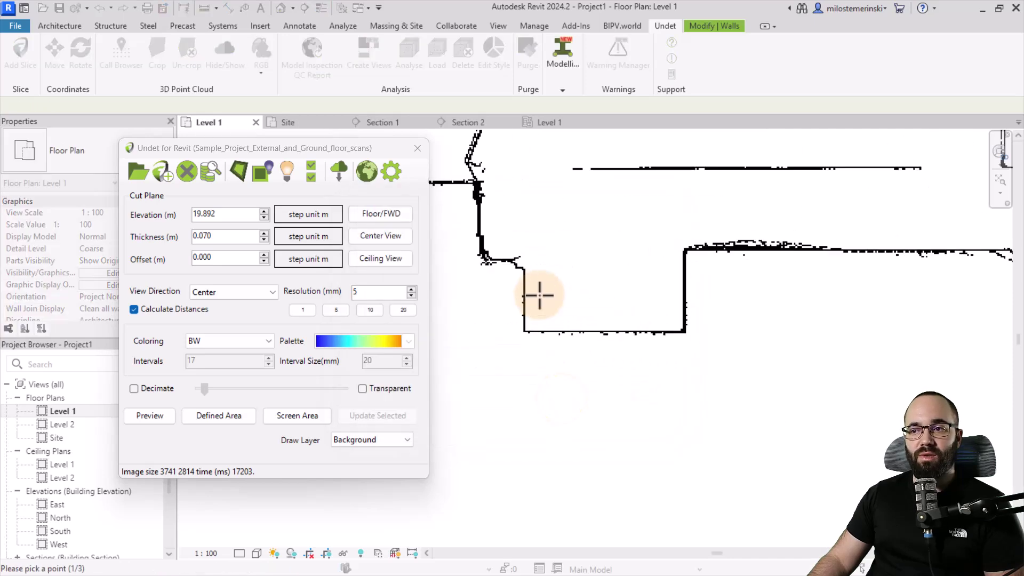
click(524, 332)
click(683, 332)
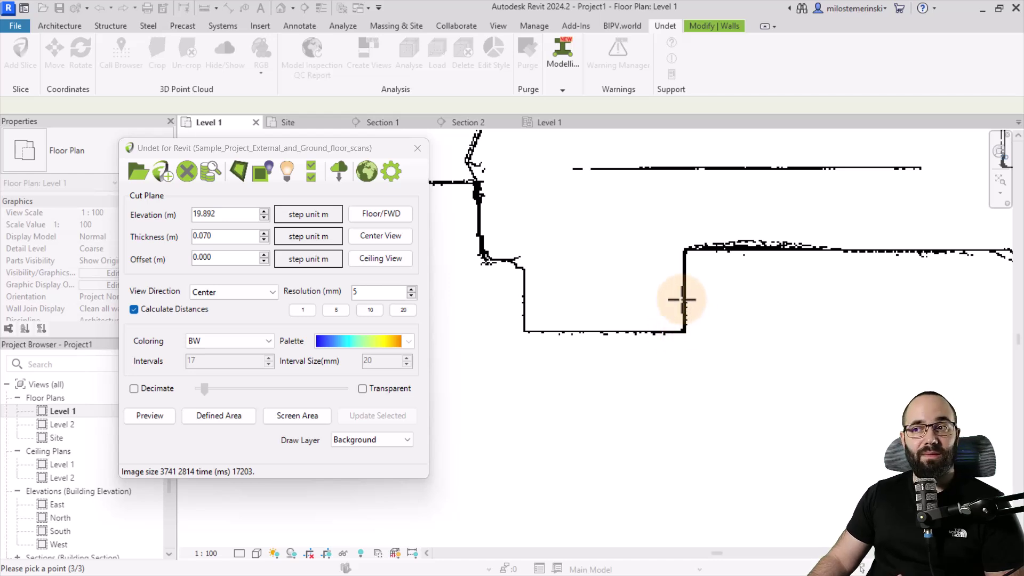
click(599, 168)
scroll(567, 304, down, 2)
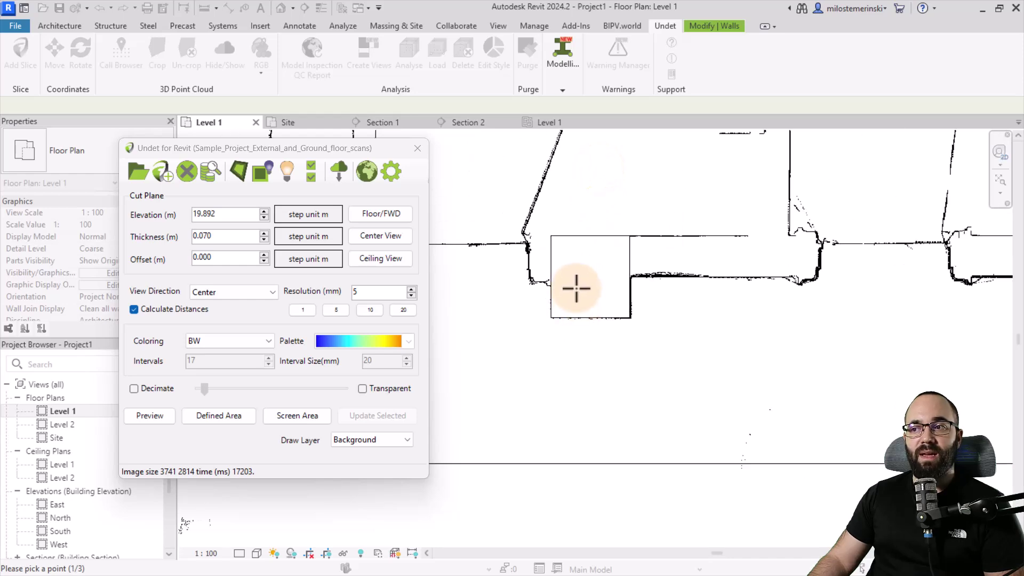
scroll(507, 238, down, 2)
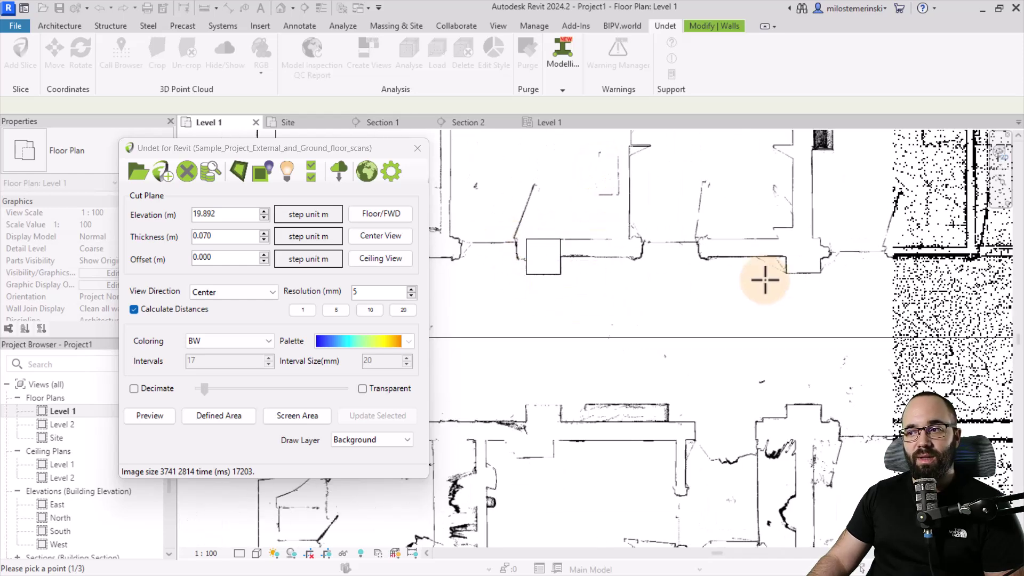
scroll(837, 223, up, 4)
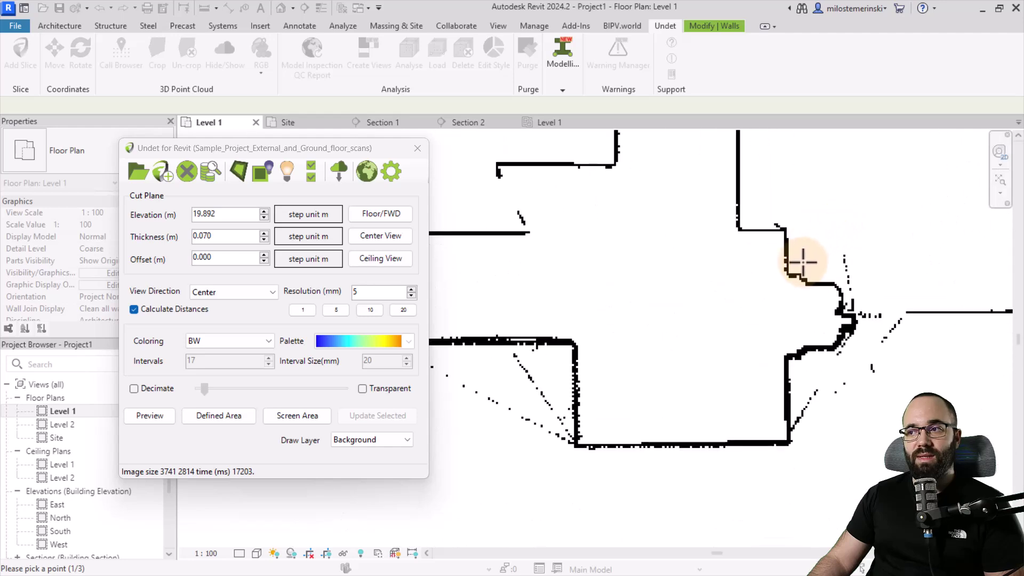
- Fit the second rectangular column from three points on the next pillar
click(785, 229)
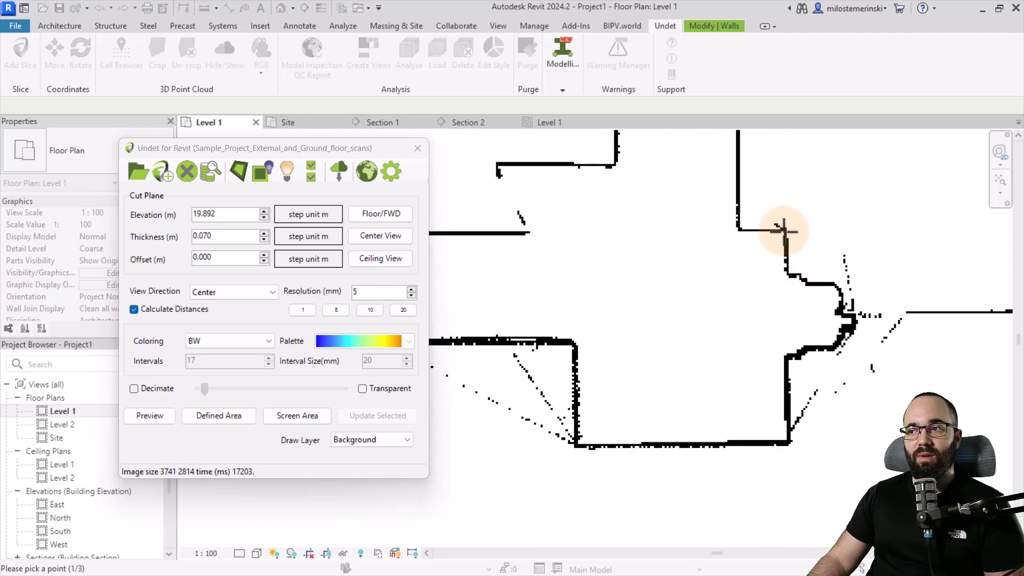
click(788, 442)
click(574, 359)
scroll(735, 327, down, 3)
scroll(725, 314, down, 3)
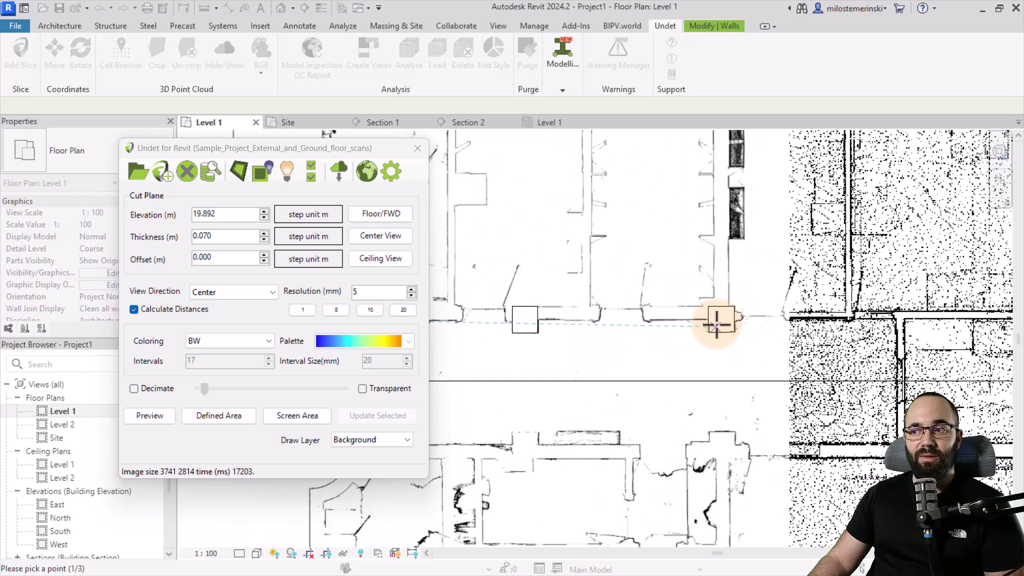
- Close the Fit Column dialog and select both columns to check their sizes
click(716, 324)
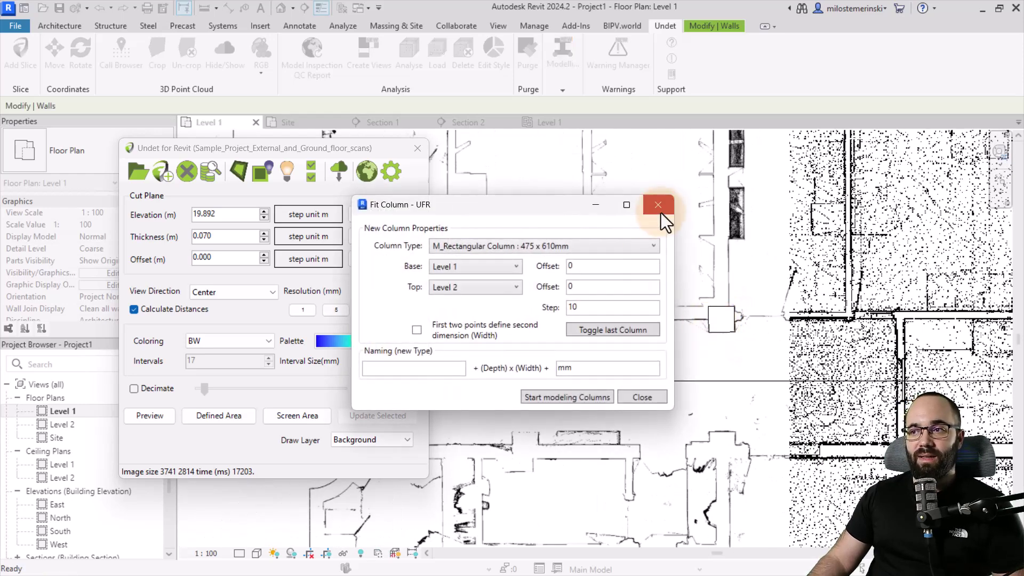
click(662, 206)
click(728, 313)
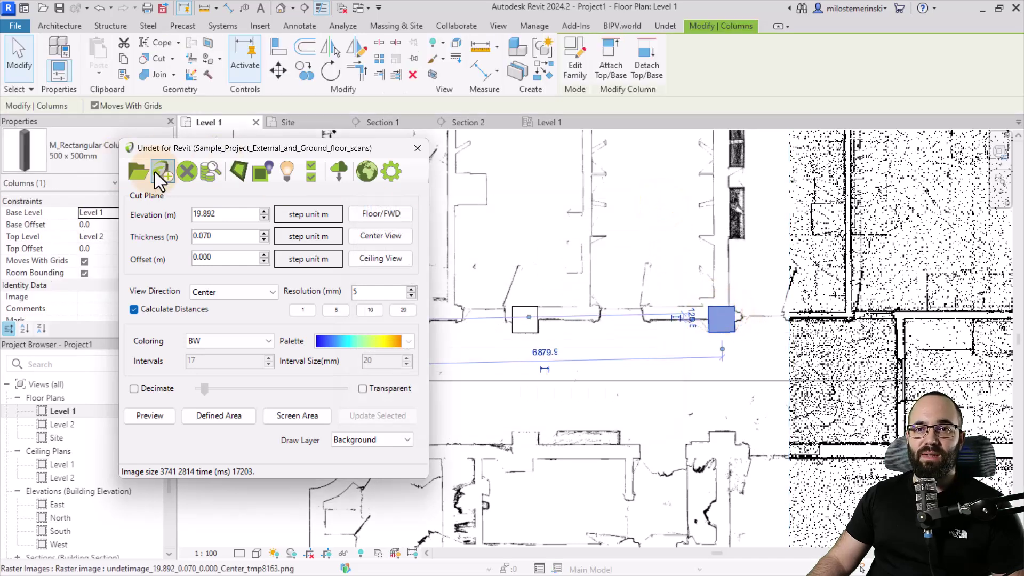
click(518, 322)
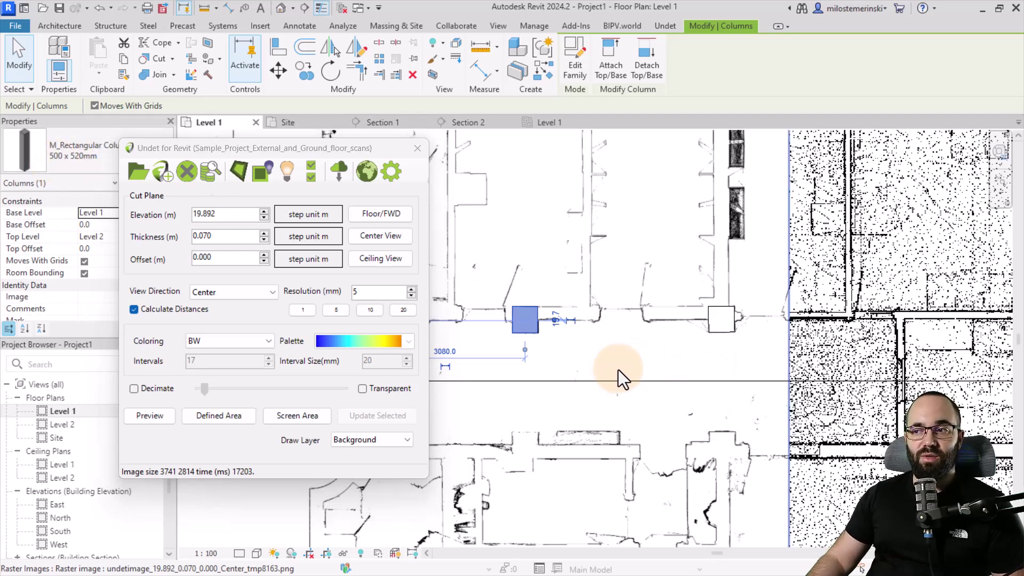
scroll(756, 423, down, 2)
scroll(657, 399, up, 2)
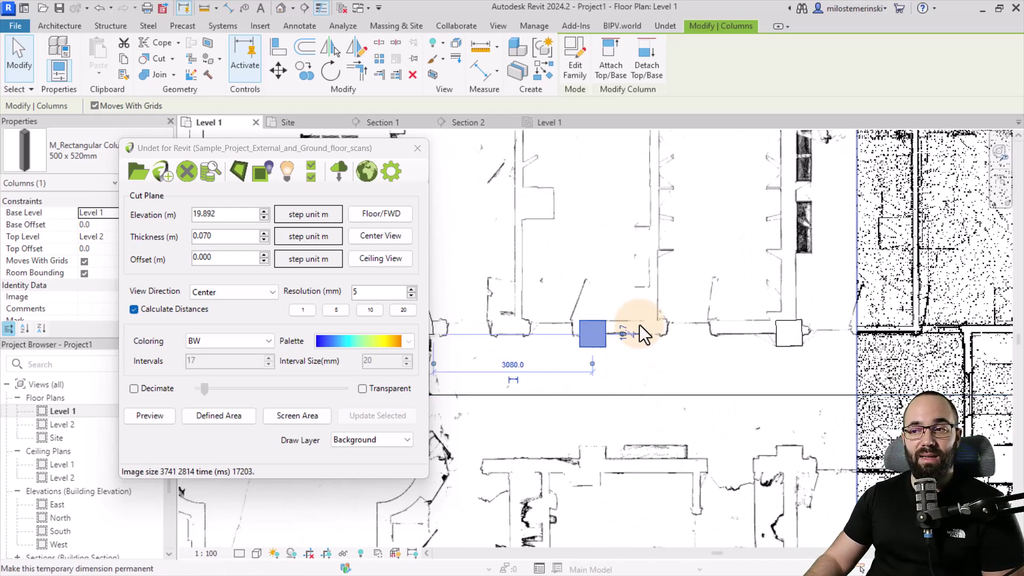
middle_drag(716, 372, 811, 361)
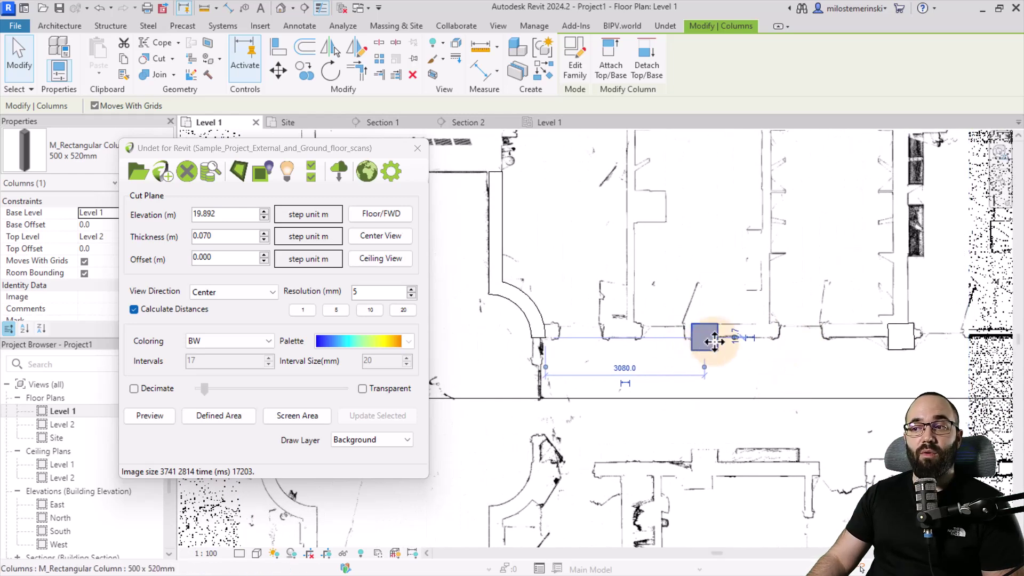
scroll(712, 344, down, 1)
scroll(712, 345, up, 2)
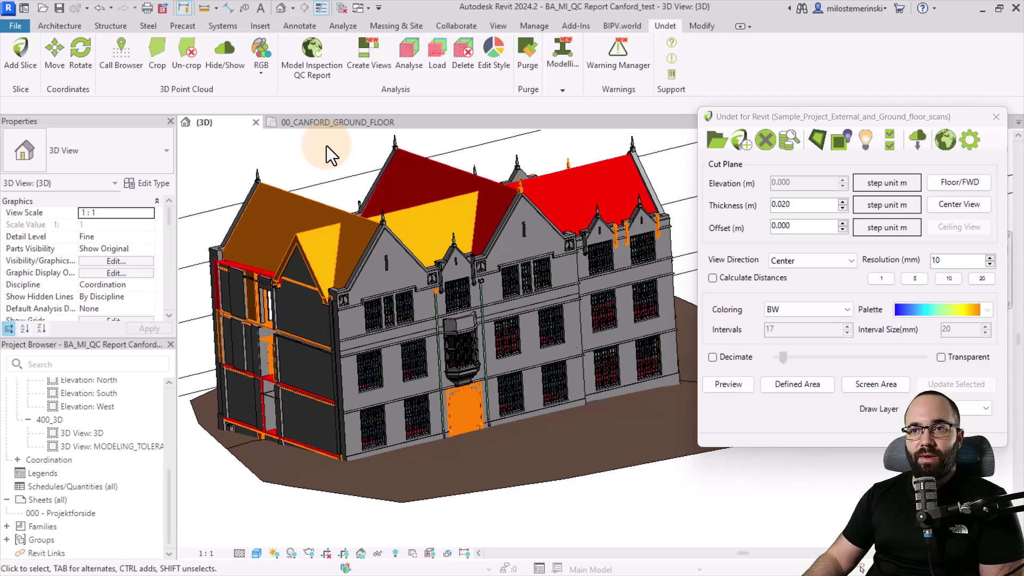
- Set the QC report comparison tolerance to 30 and sampling step to 4, then confirm
click(309, 82)
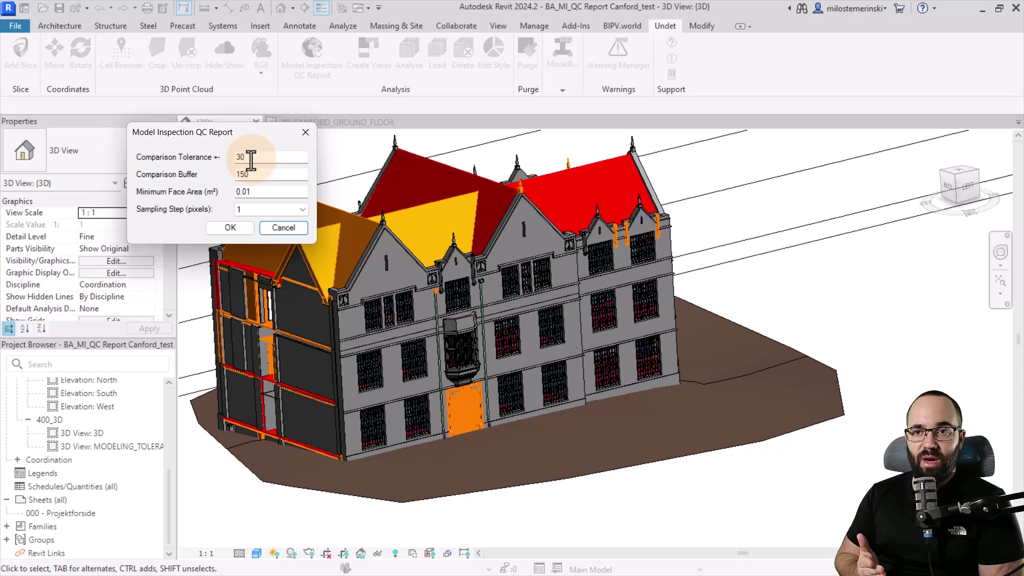
key(BackSpace)
key(BackSpace)
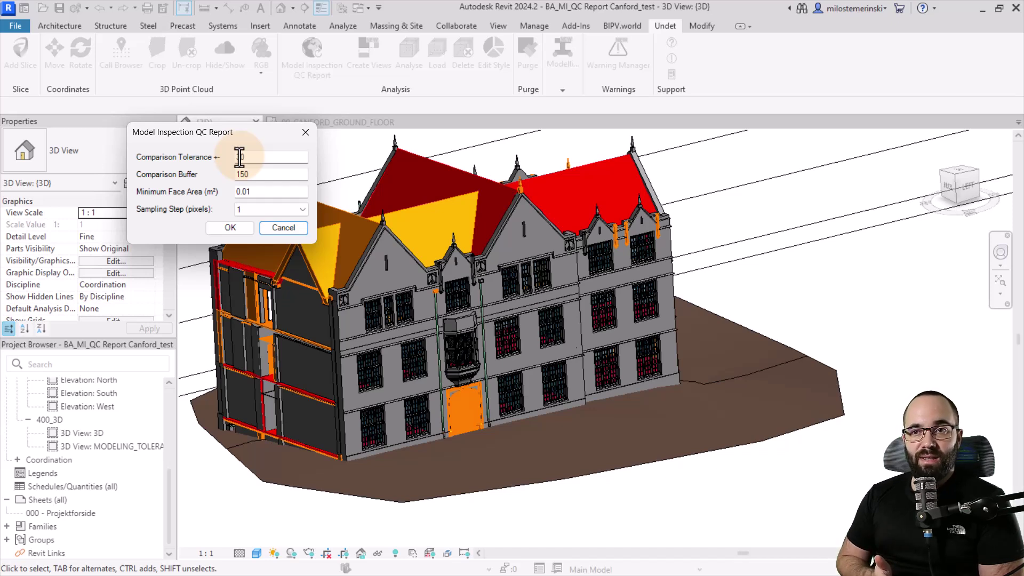
text(30)
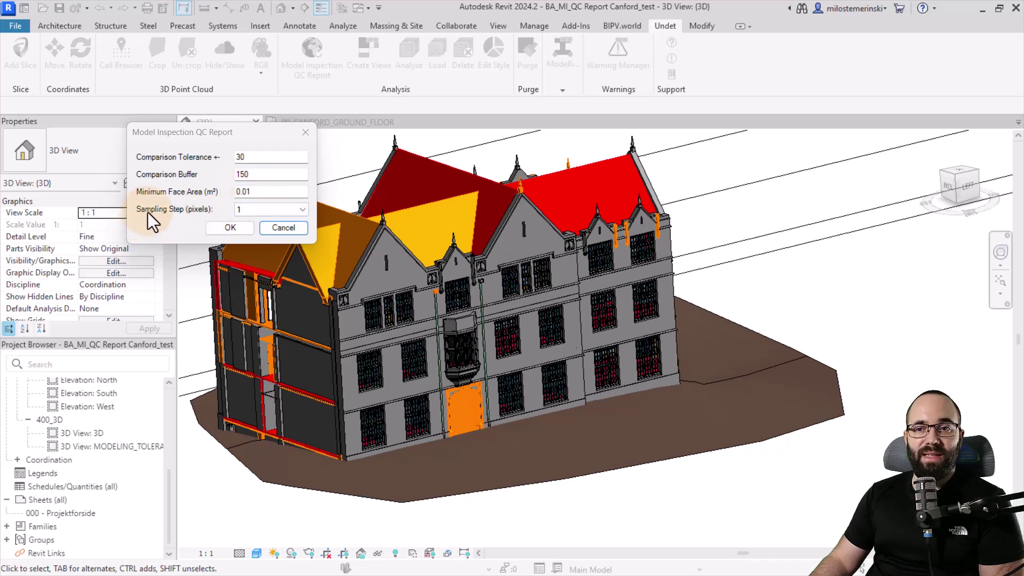
click(251, 211)
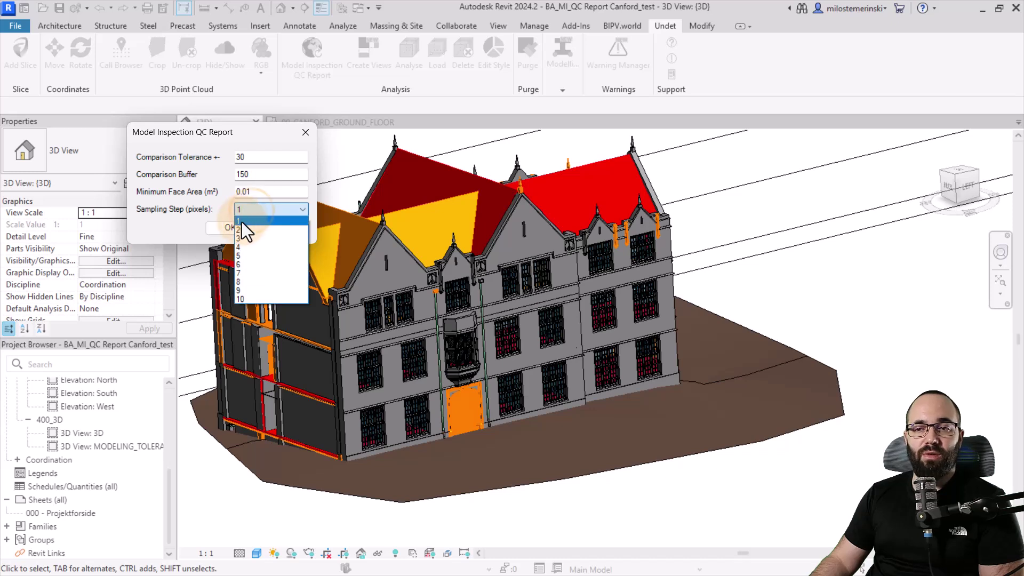
click(271, 247)
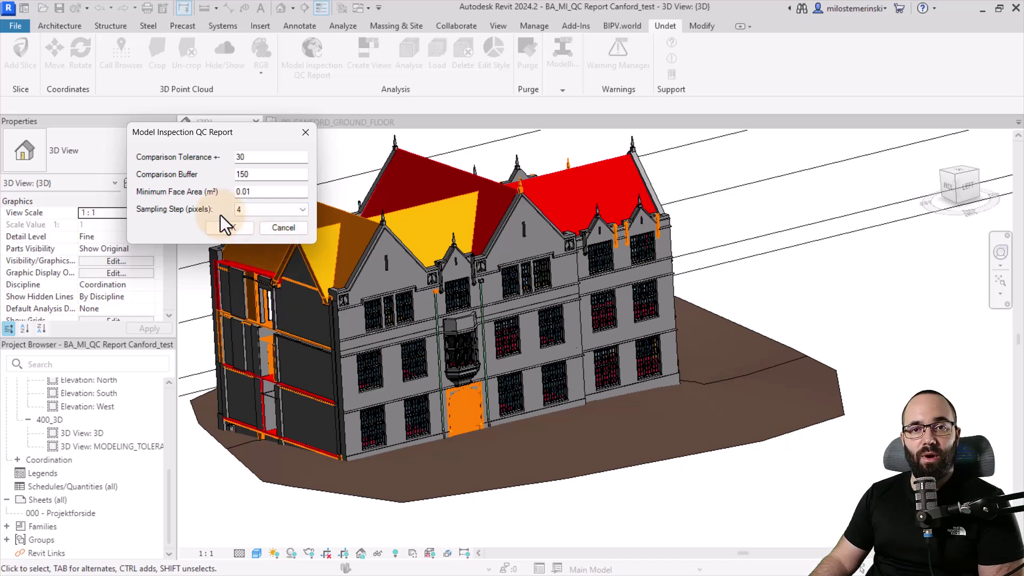
click(242, 230)
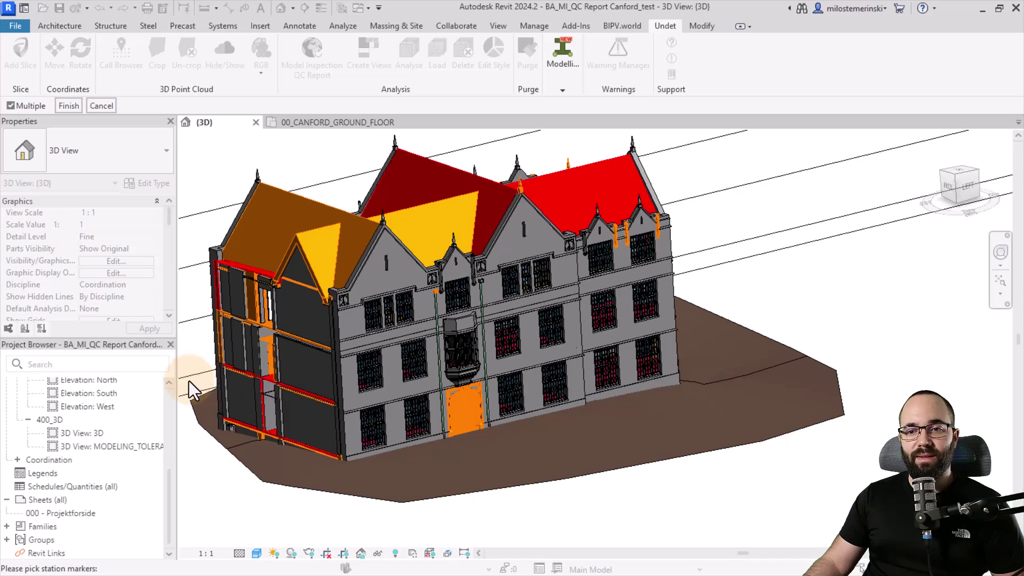
- Open the 00_CANFORD_GROUND_FLOOR plan view
scroll(99, 438, up, 4)
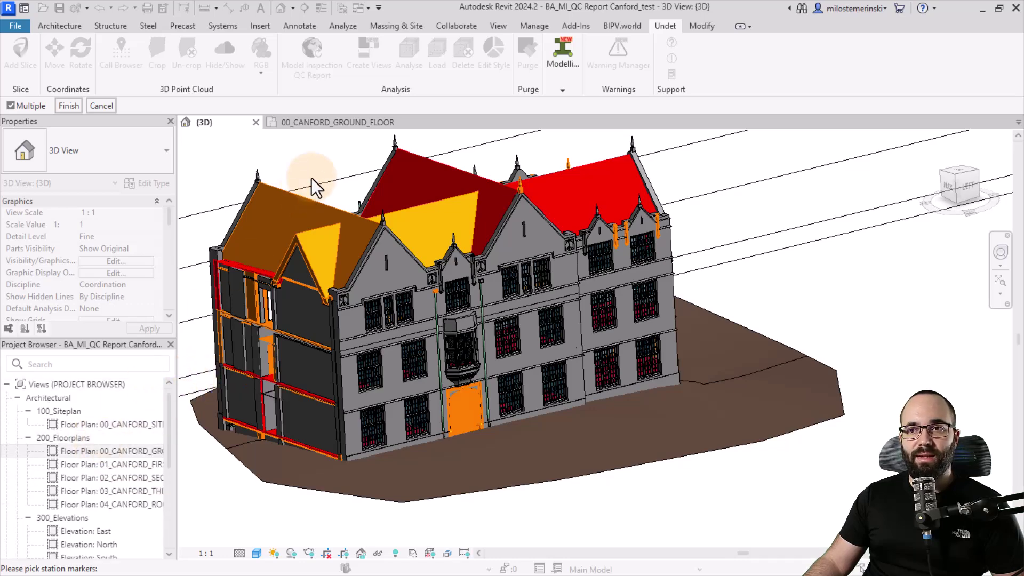
click(328, 123)
scroll(334, 488, up, 3)
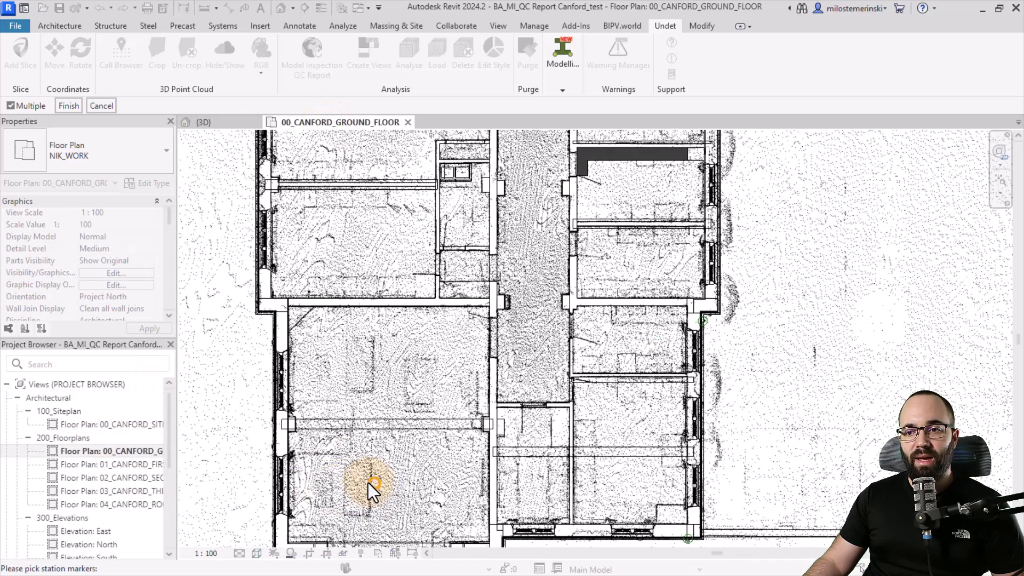
scroll(377, 445, down, 3)
scroll(401, 385, up, 2)
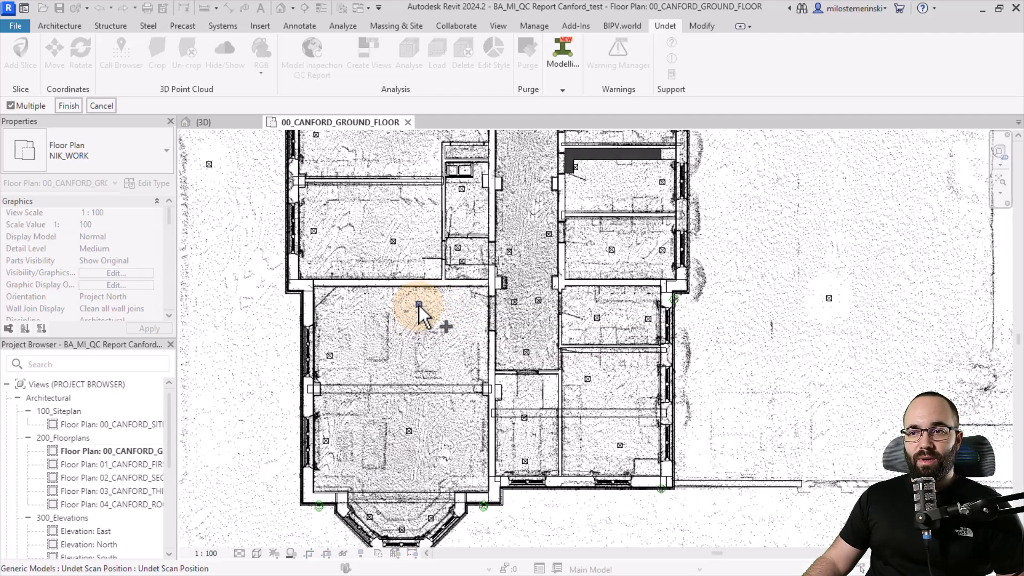
- Pick the scan station markers, finish loading them, and call the Undet Browser
click(418, 305)
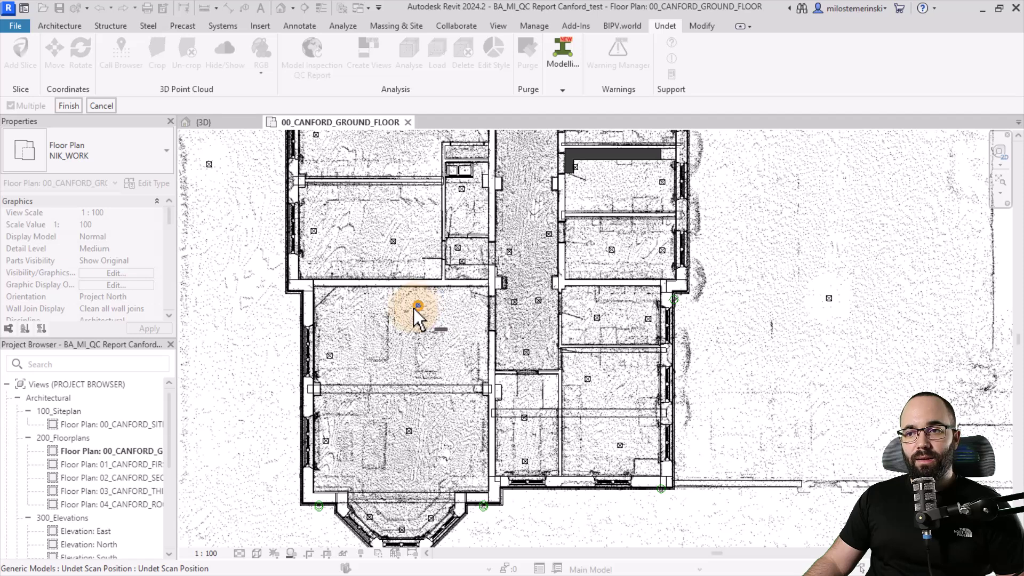
click(329, 355)
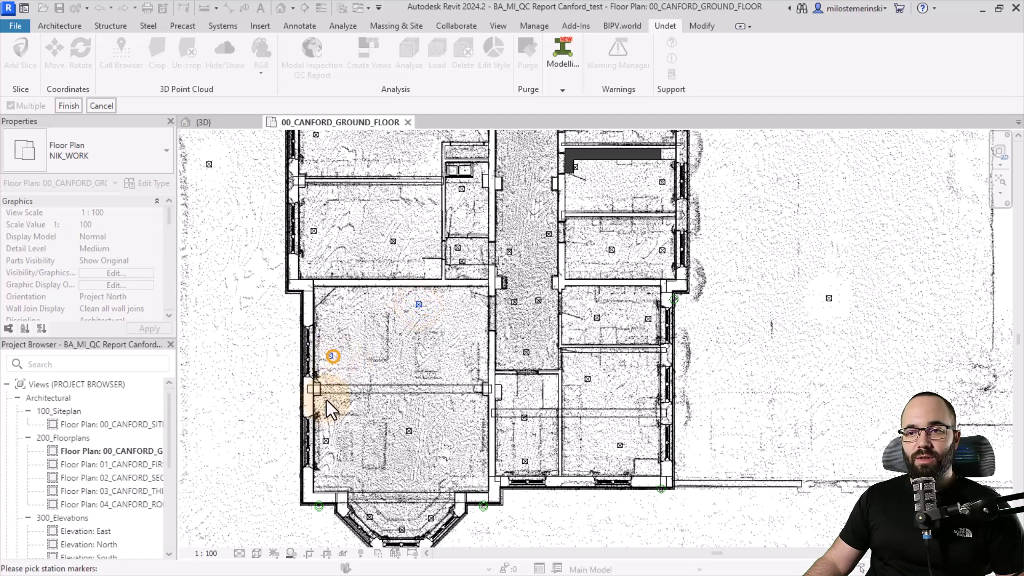
click(325, 440)
click(409, 432)
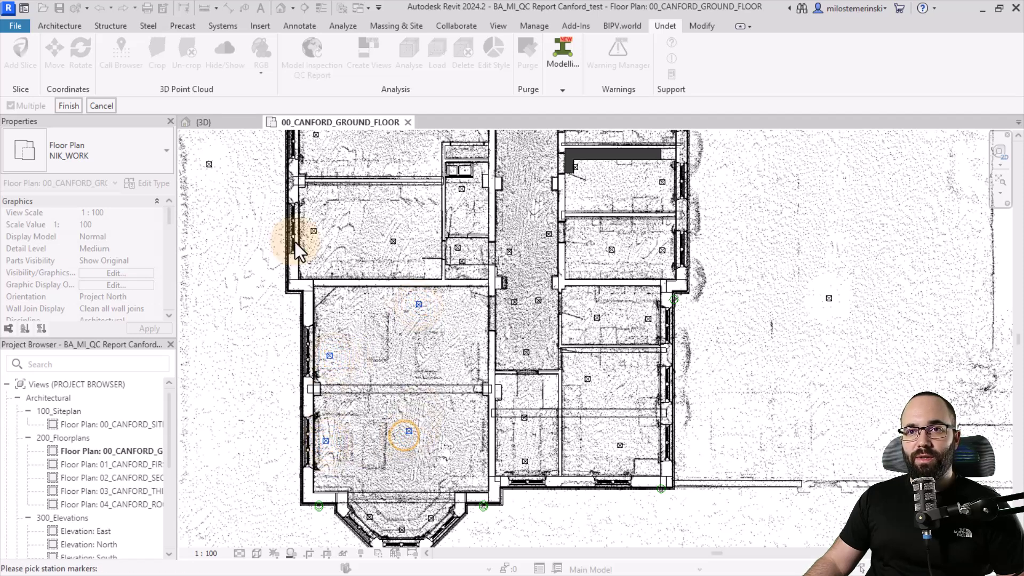
click(72, 106)
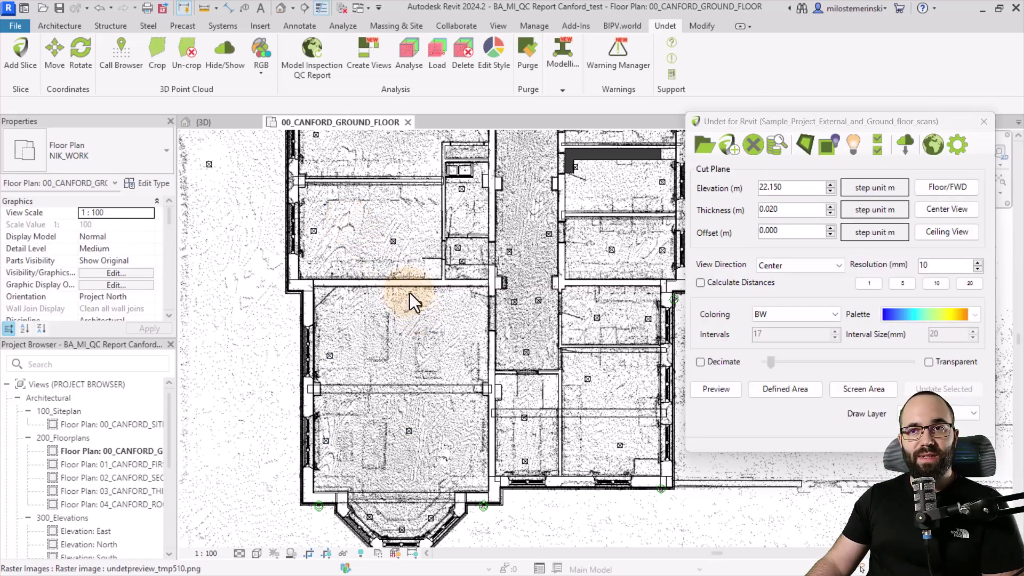
click(120, 60)
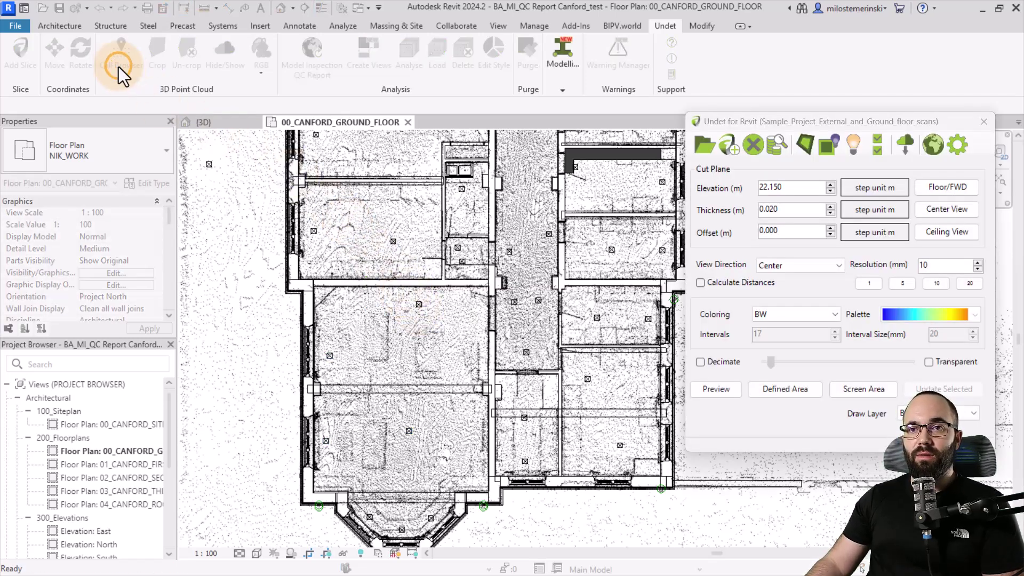
- Open the station's scan in Undet Browser with deviation colouring
click(404, 430)
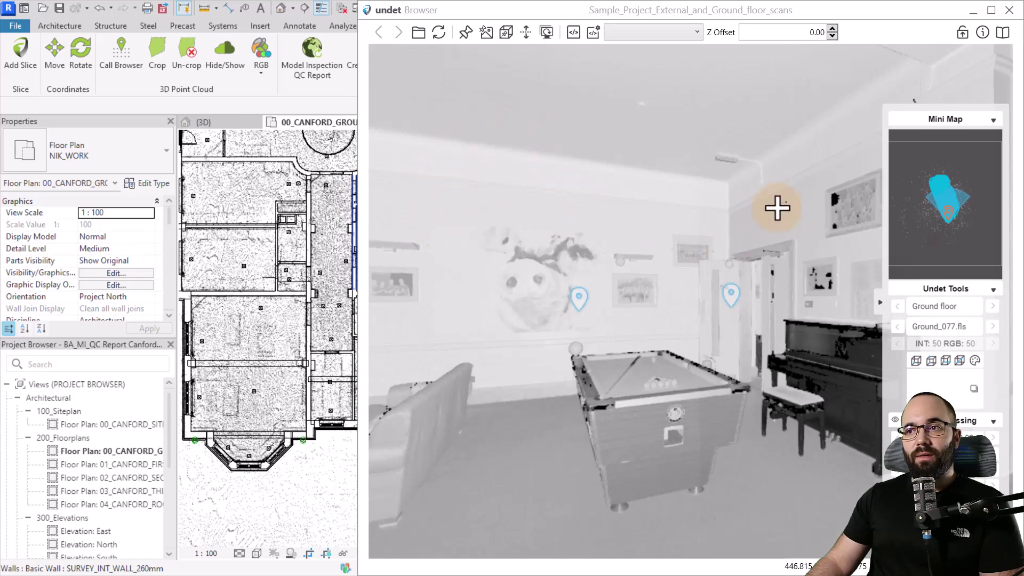
click(940, 327)
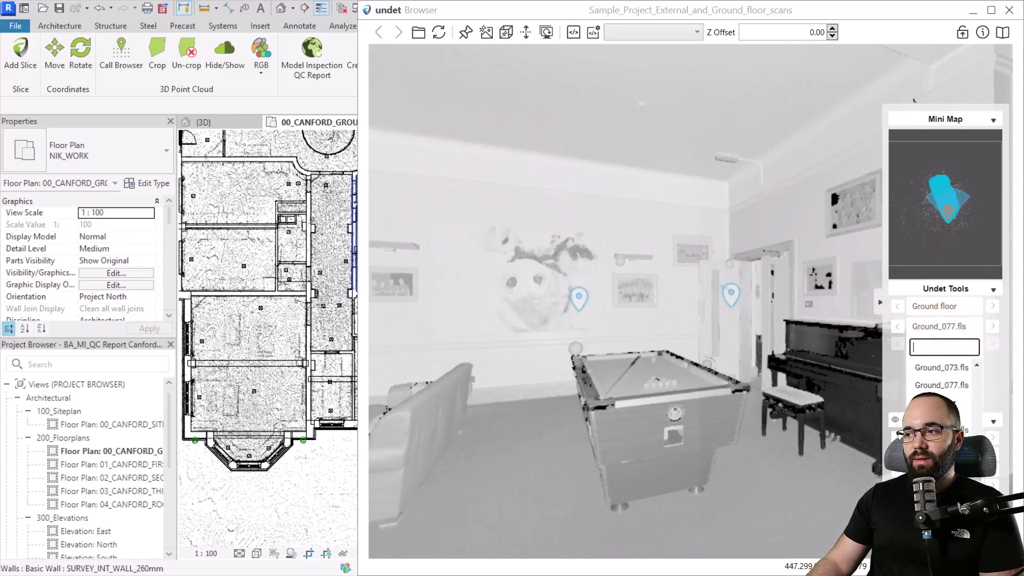
click(941, 385)
click(685, 346)
- Look around the green/red scan, then open the MODELING_TOLERANCE_FILTER 3D view
drag(679, 328, 811, 333)
drag(658, 365, 562, 333)
drag(711, 365, 446, 396)
drag(559, 400, 597, 408)
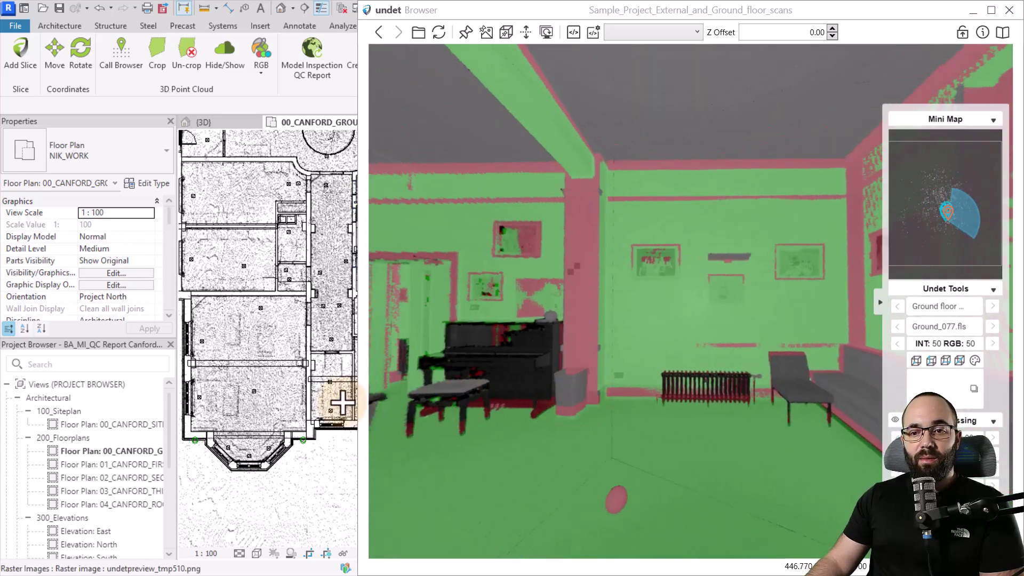
scroll(124, 444, down, 4)
double_click(88, 447)
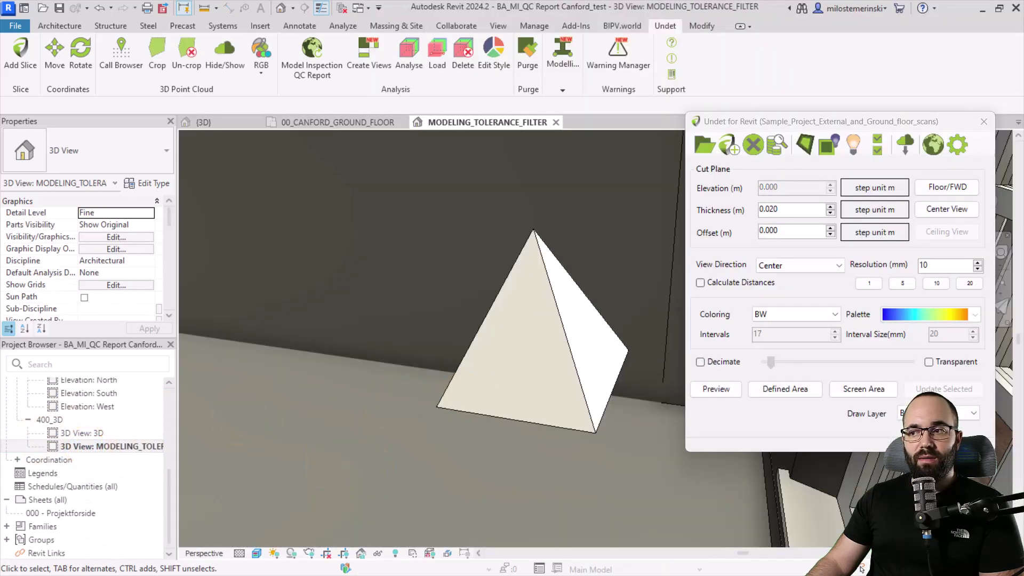
- Return to Undet Browser, toggle the toolbar view button, and look toward the radiator wall
key(alt+Tab)
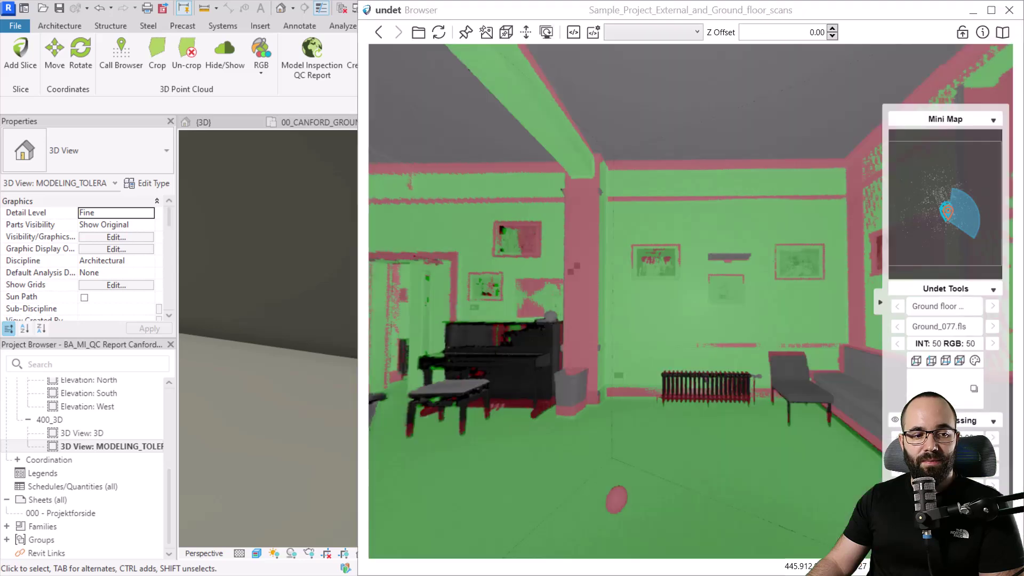
click(546, 33)
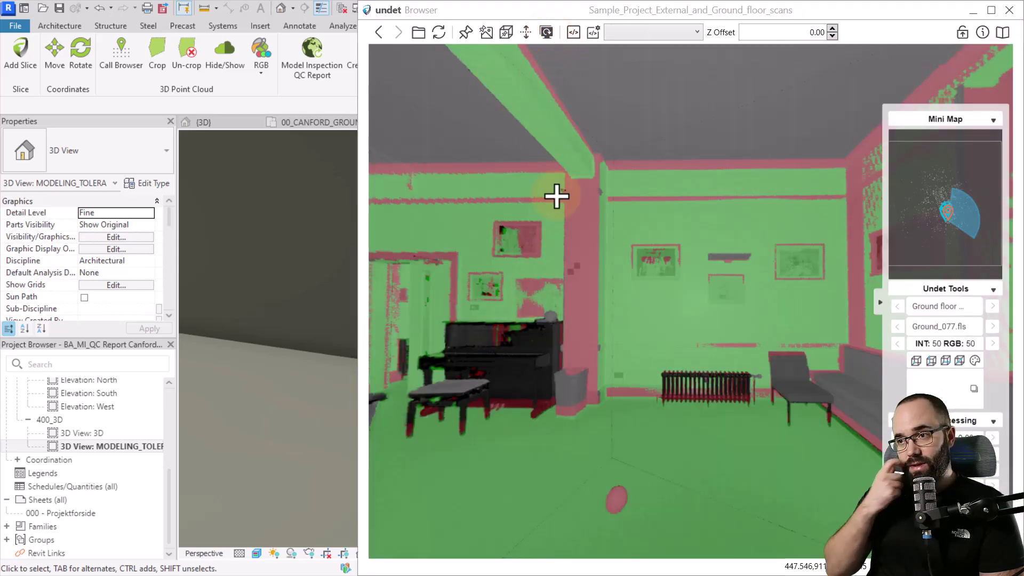
drag(656, 288, 606, 347)
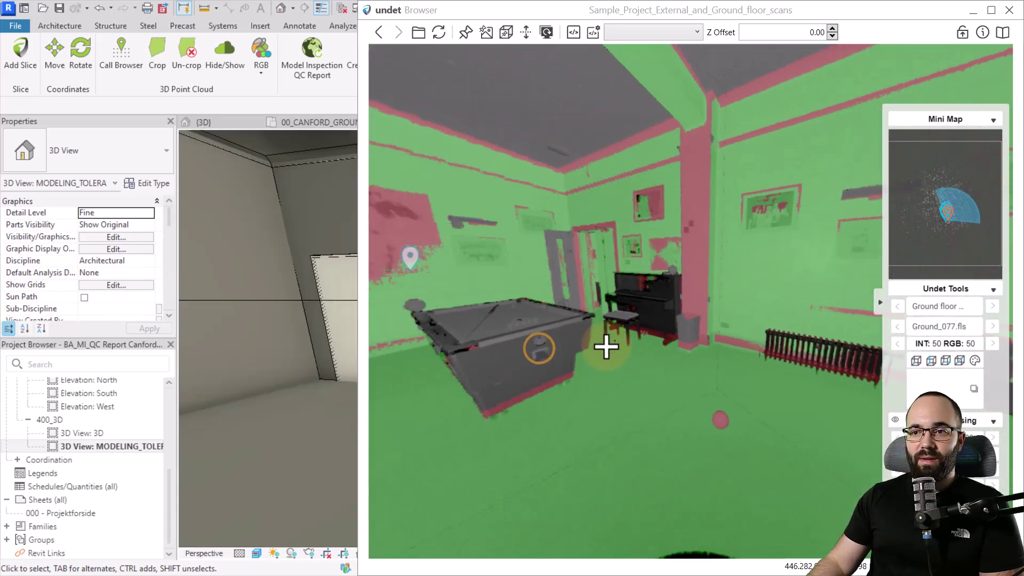
click(550, 351)
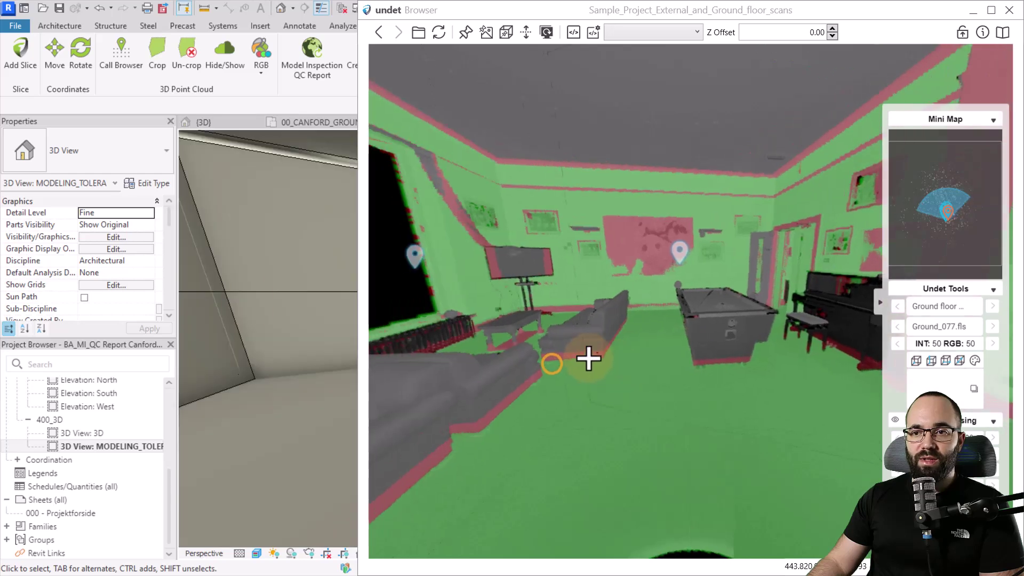
drag(480, 324, 563, 315)
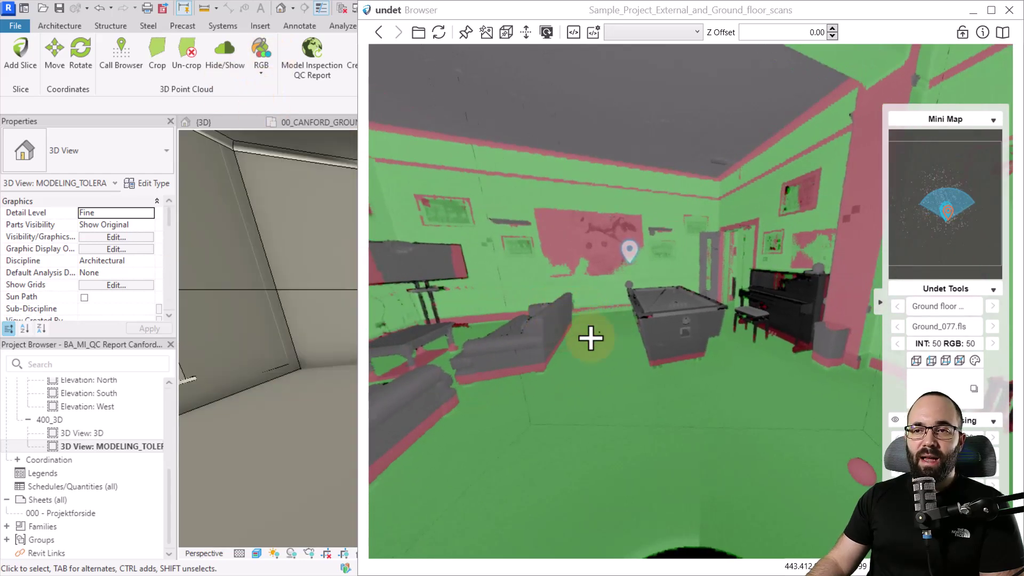
- Walk toward the sofa, pool table and TV wall, checking deviation colours
click(619, 261)
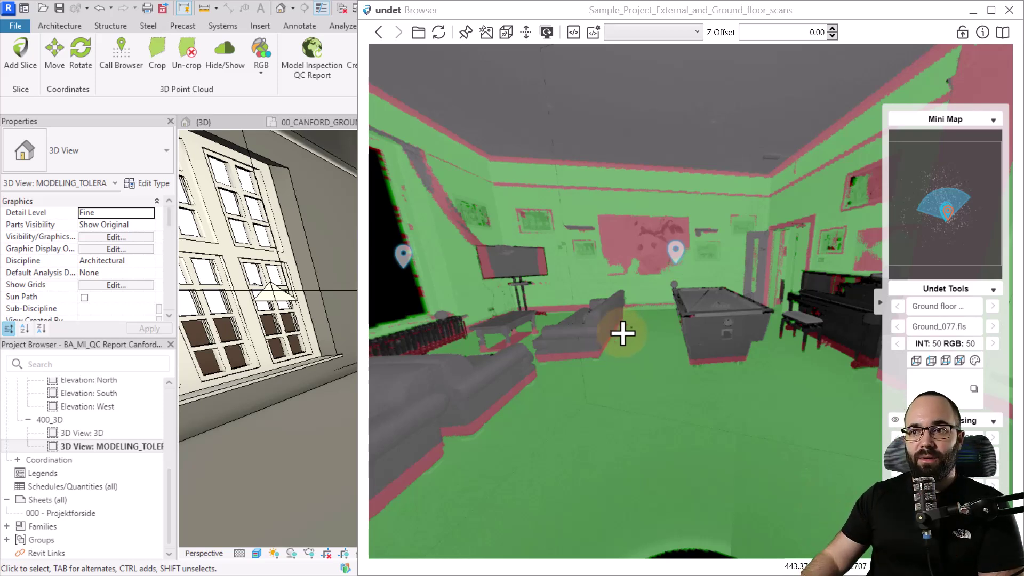
click(636, 352)
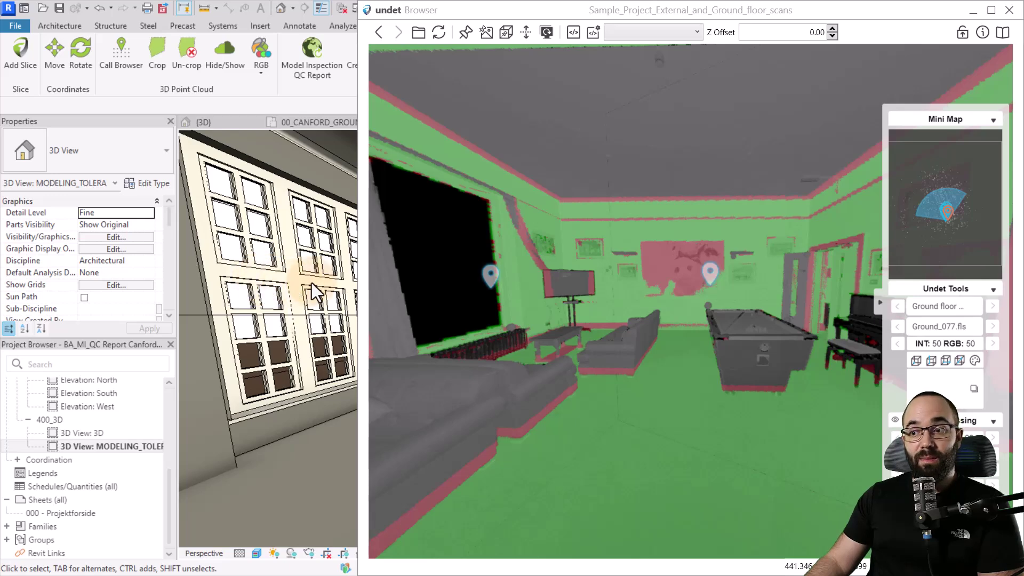
click(638, 376)
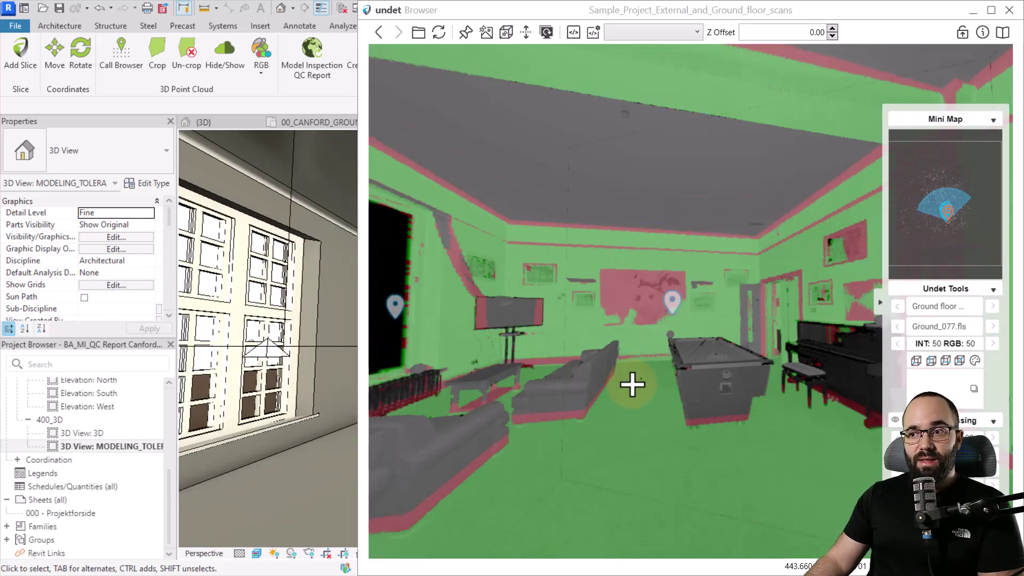
click(627, 297)
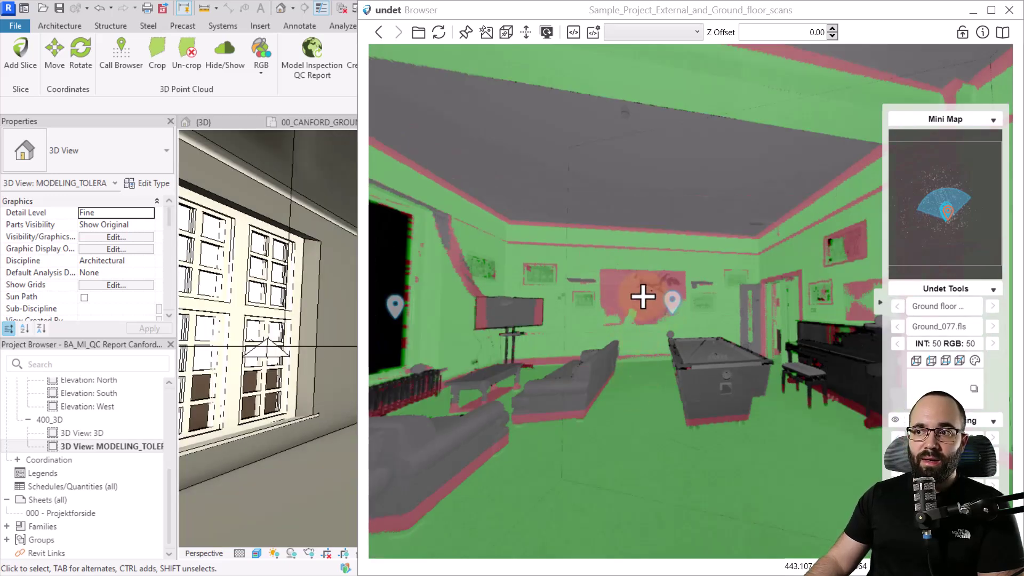
click(711, 406)
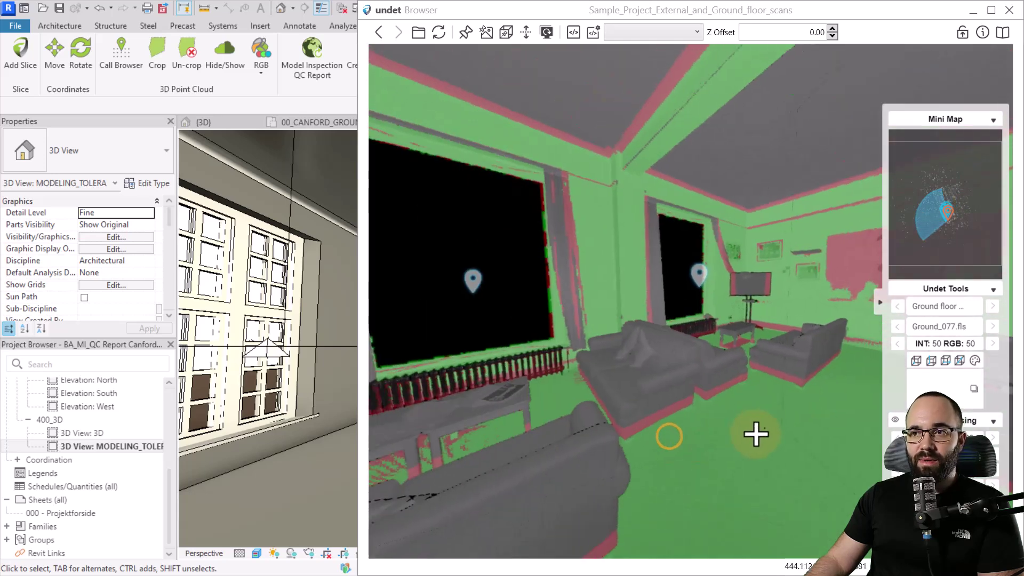
click(639, 444)
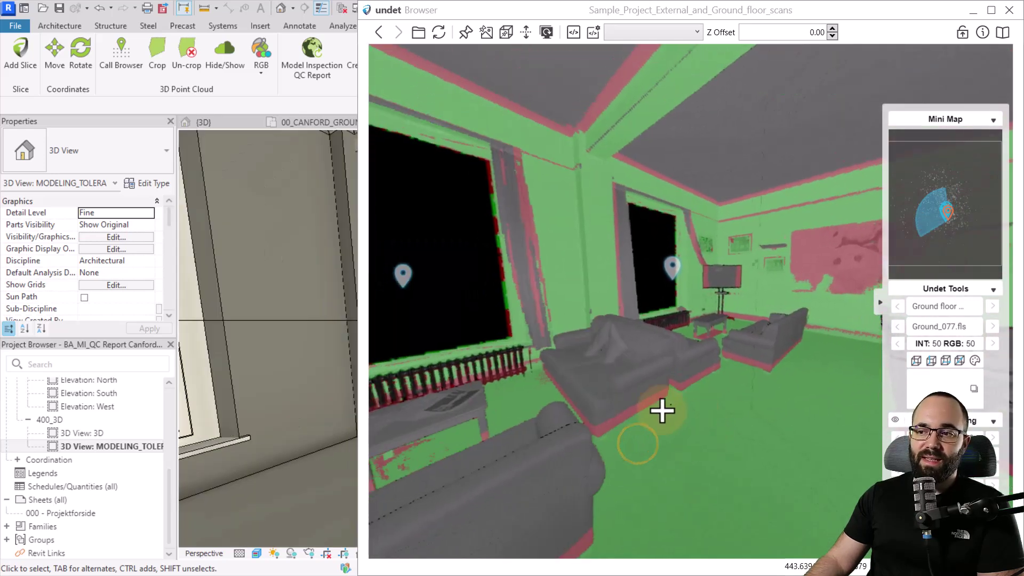
click(695, 390)
- Continue past the window and radiator, ending facing the pool table
click(555, 407)
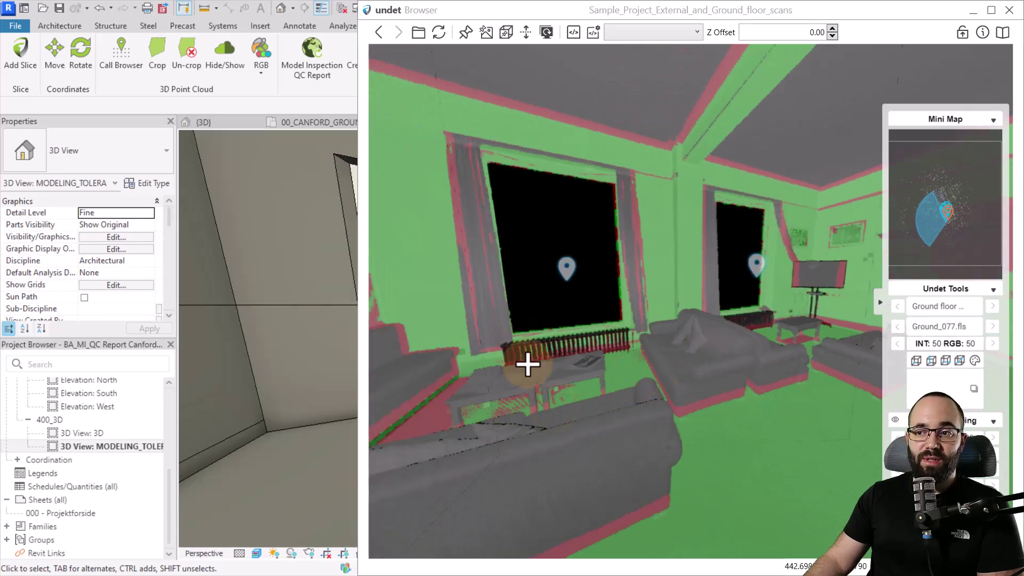
click(755, 416)
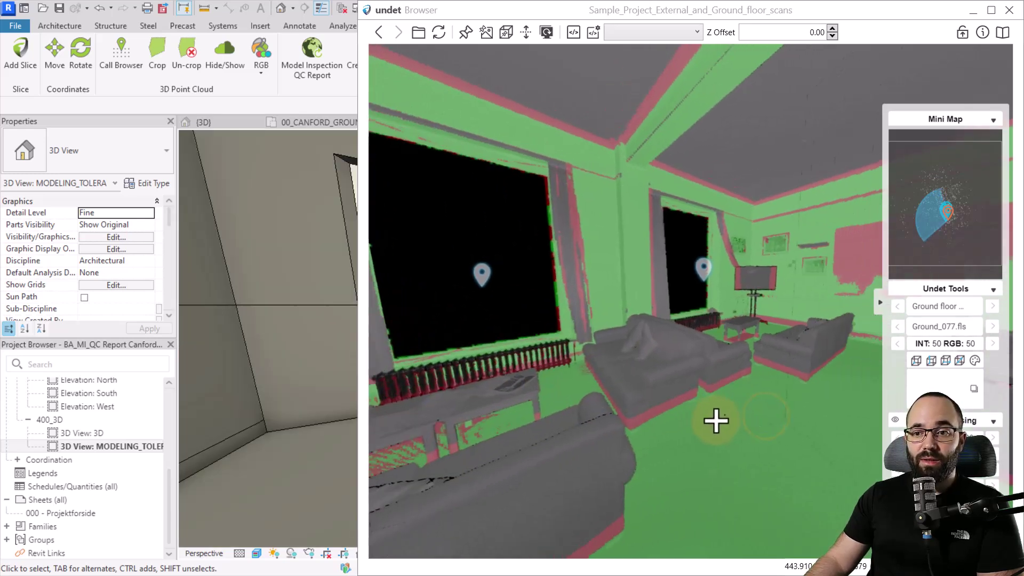
click(727, 420)
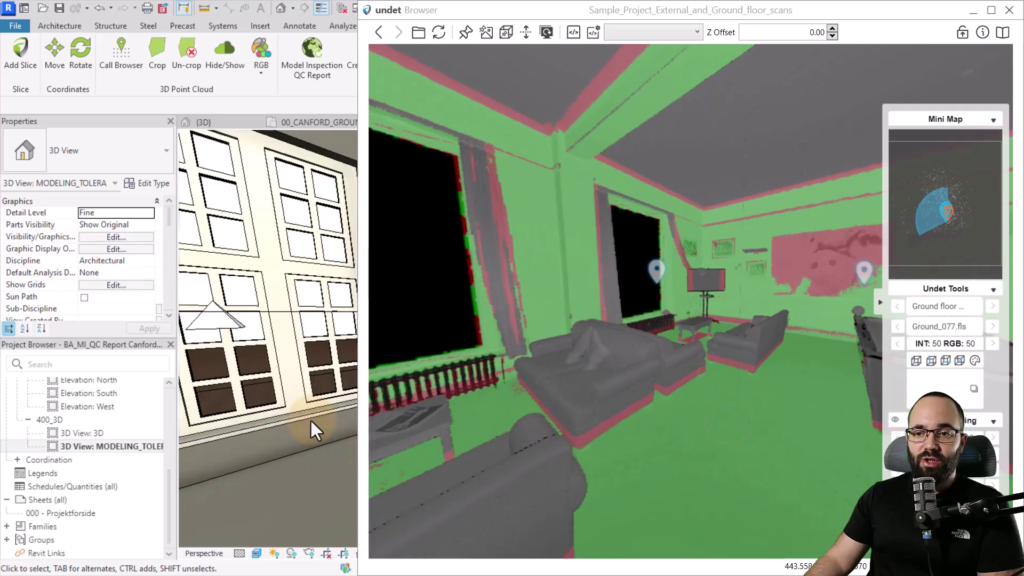
click(744, 420)
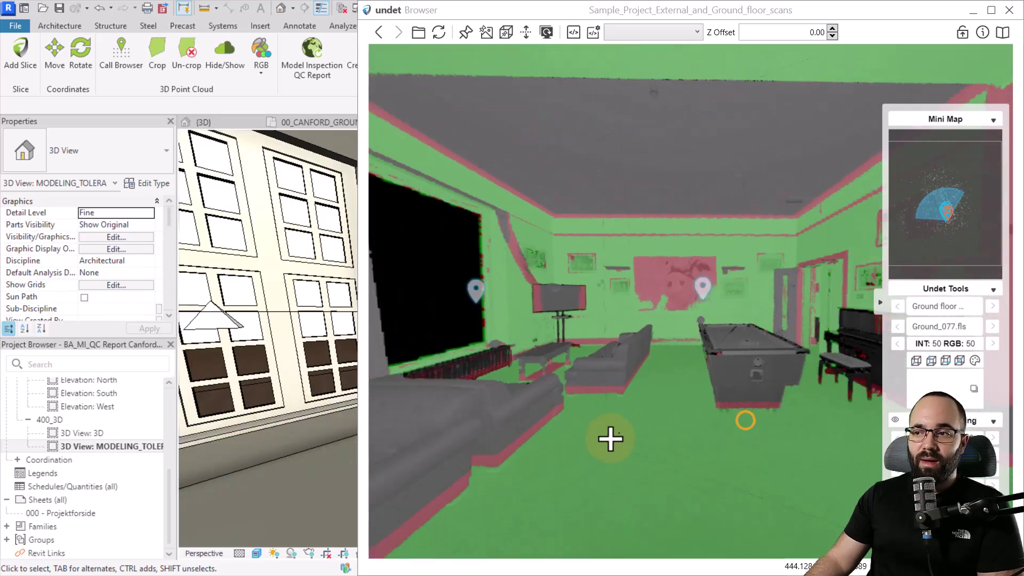
click(778, 420)
drag(771, 441, 686, 439)
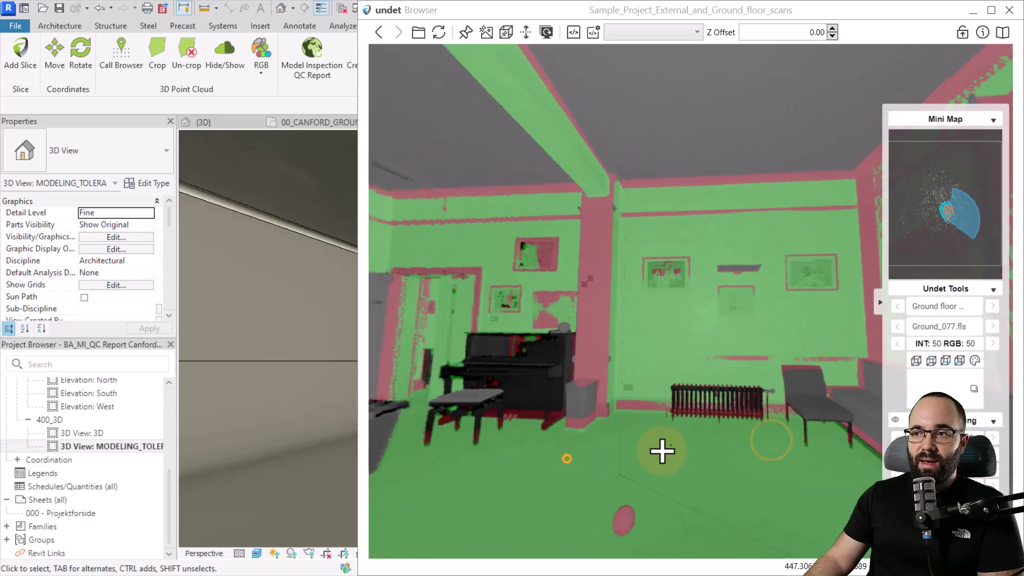
click(525, 473)
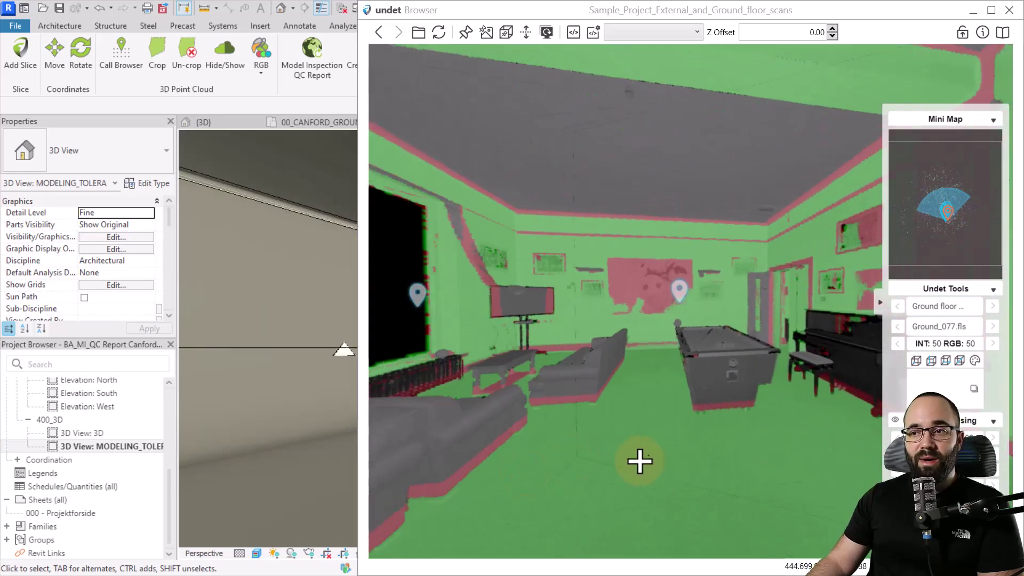